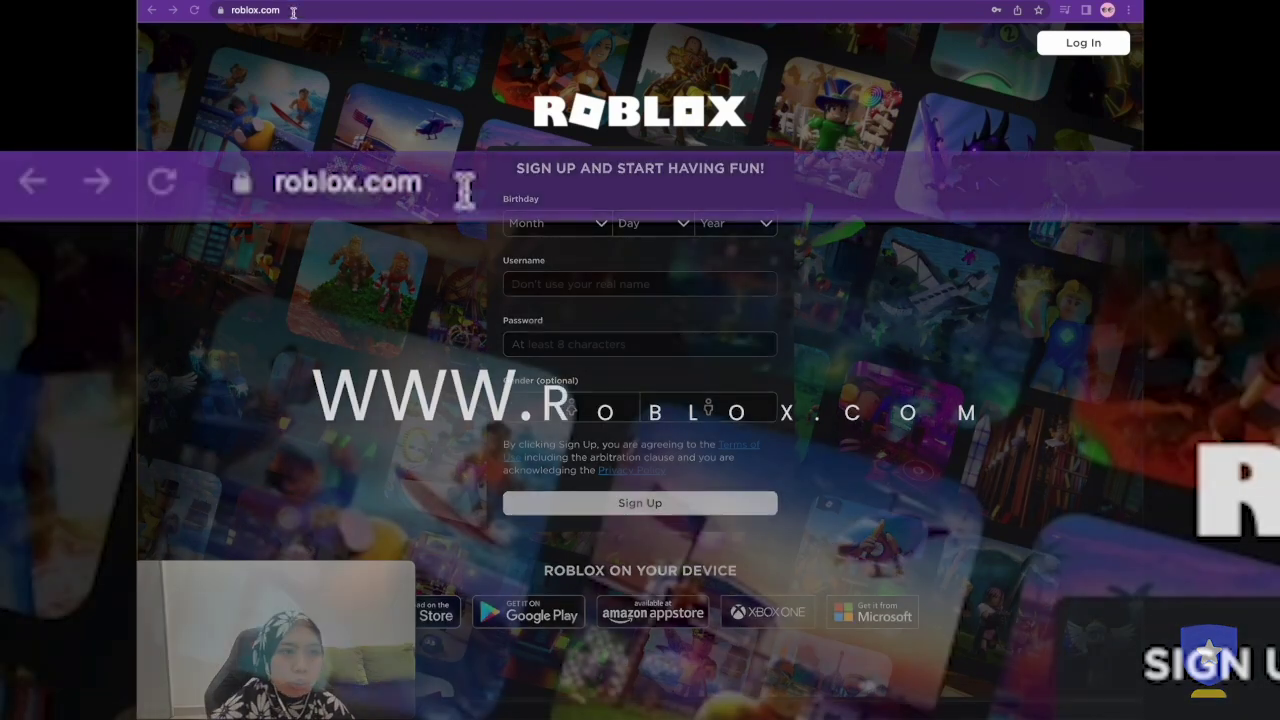
Open the Roblox login page and log in with the saved account credentials.
click(292, 10)
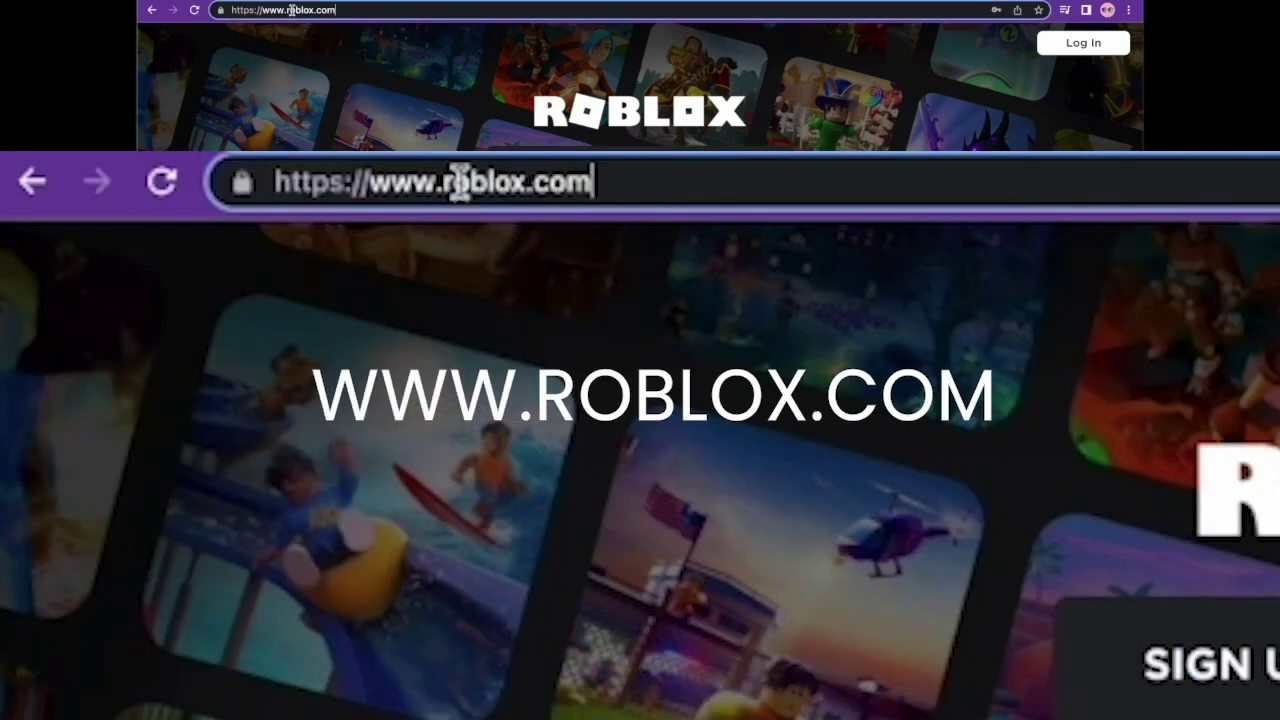
drag(371, 9, 232, 8)
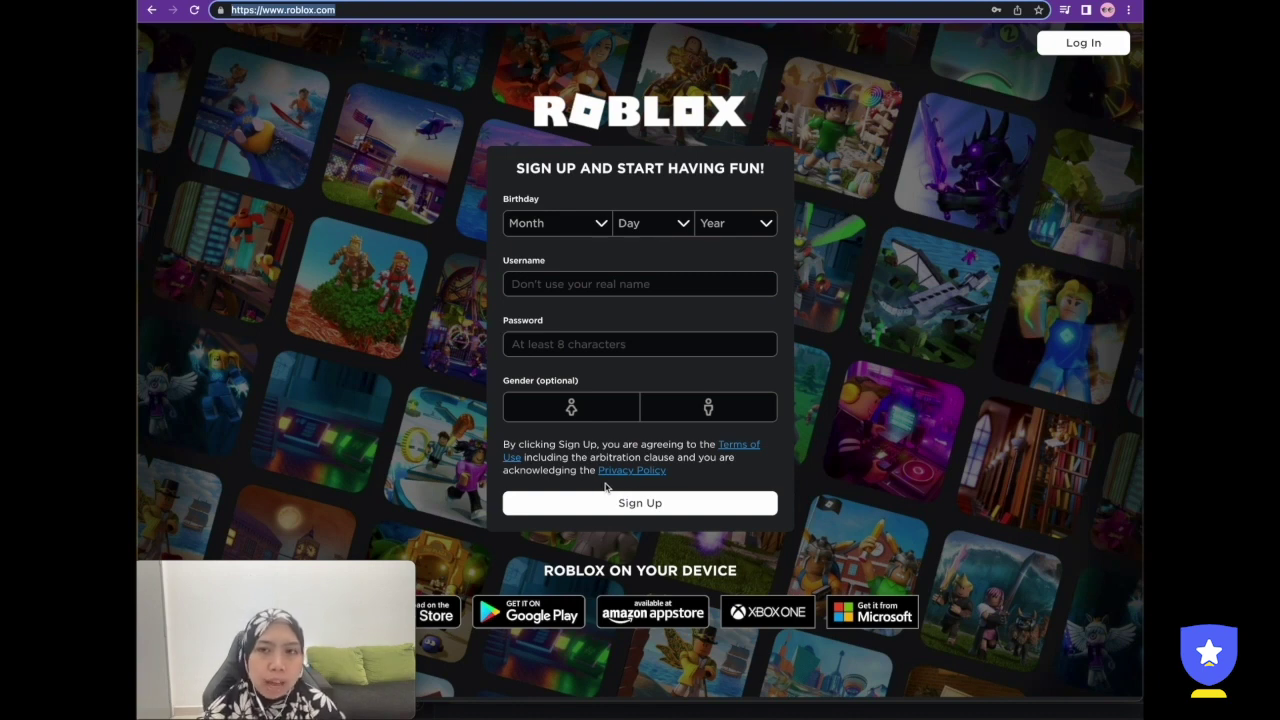
click(1090, 48)
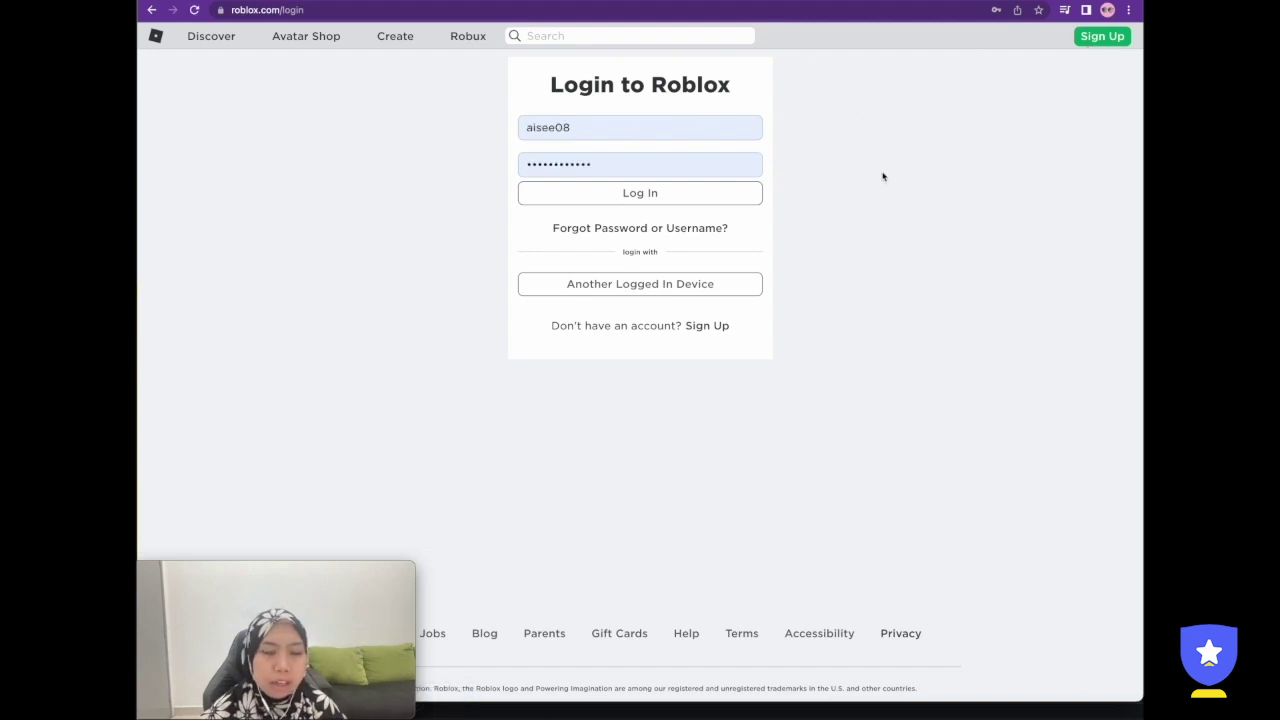
click(613, 127)
drag(613, 127, 492, 126)
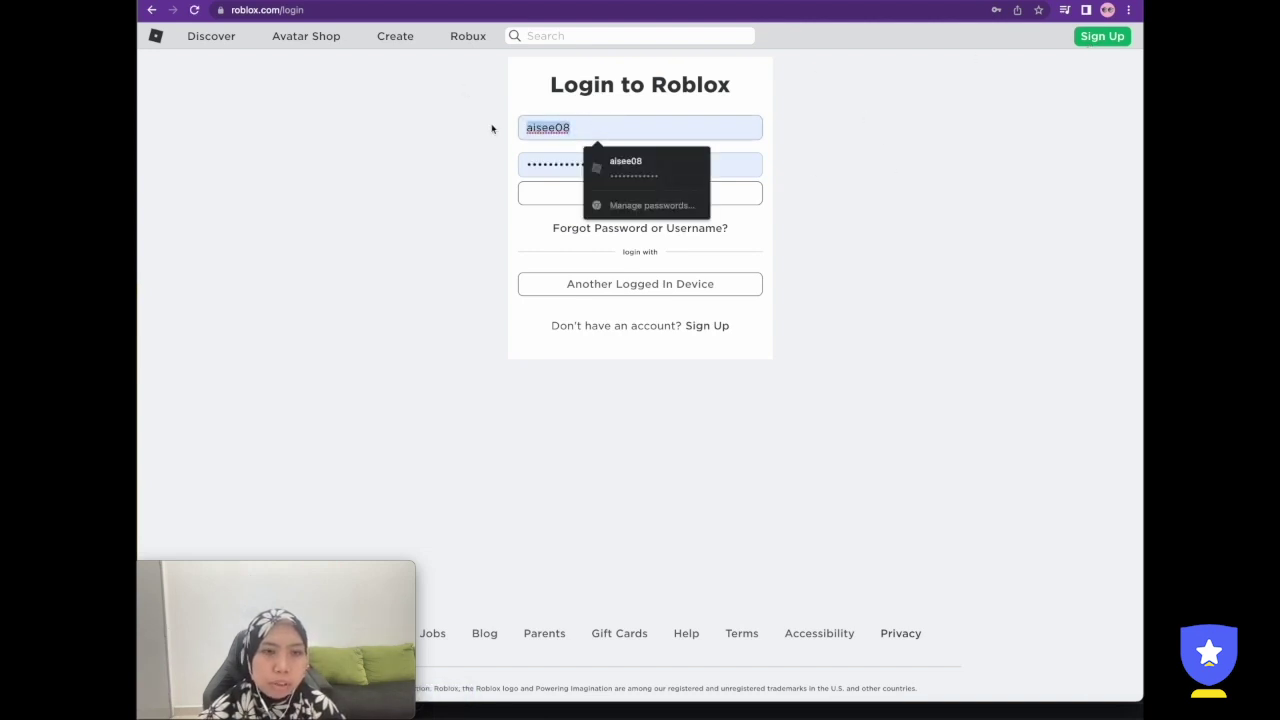
double_click(556, 163)
click(888, 188)
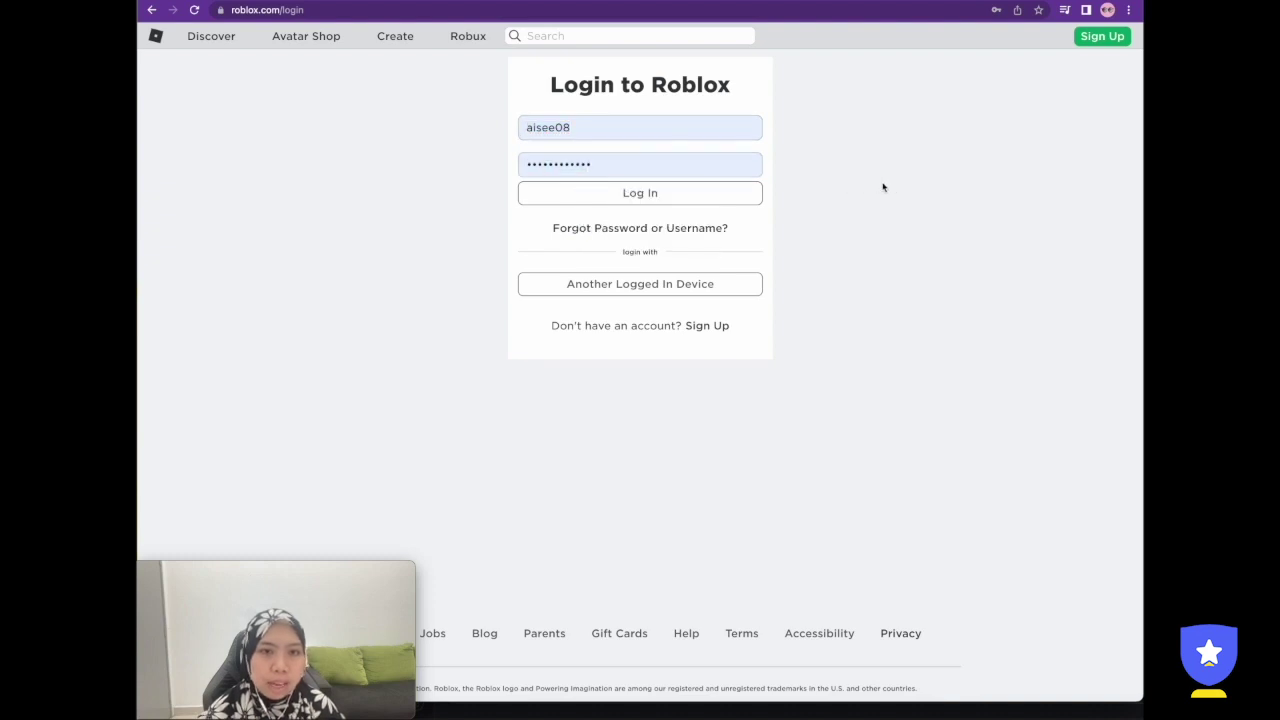
click(658, 197)
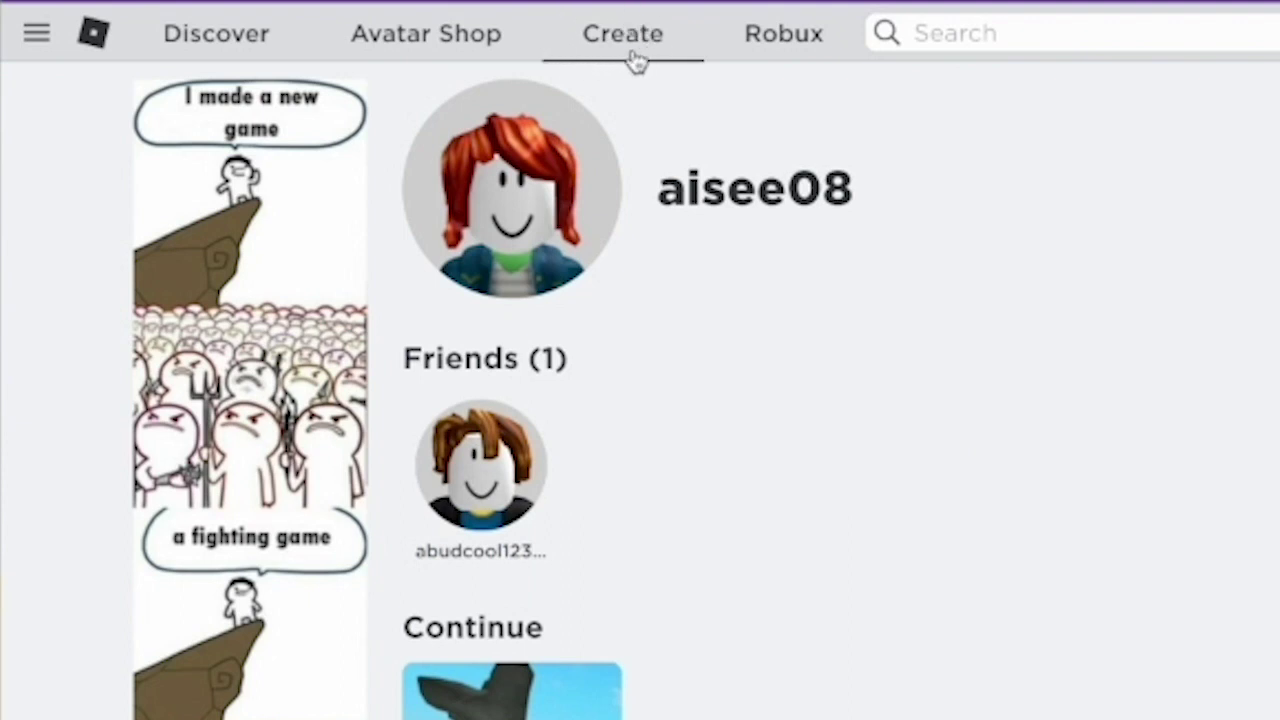
Launch Roblox Studio from the website's creation page and start a new place from the Baseplate template.
click(630, 38)
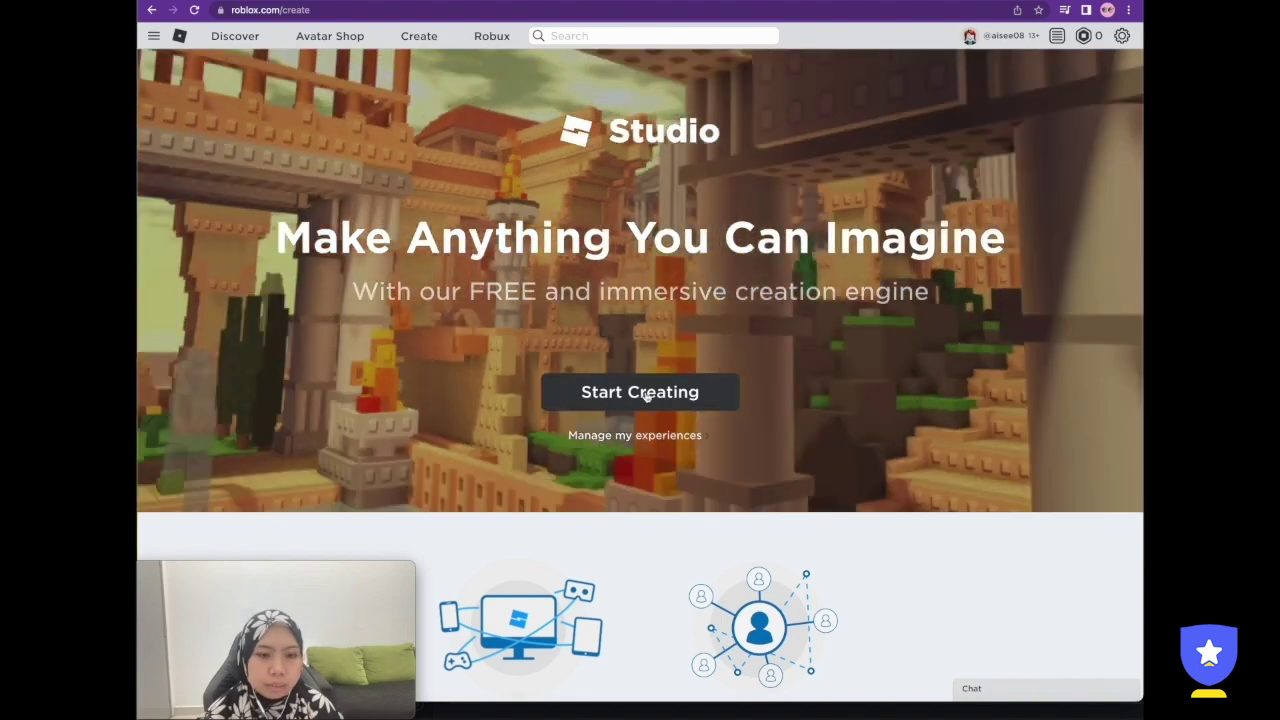
click(645, 392)
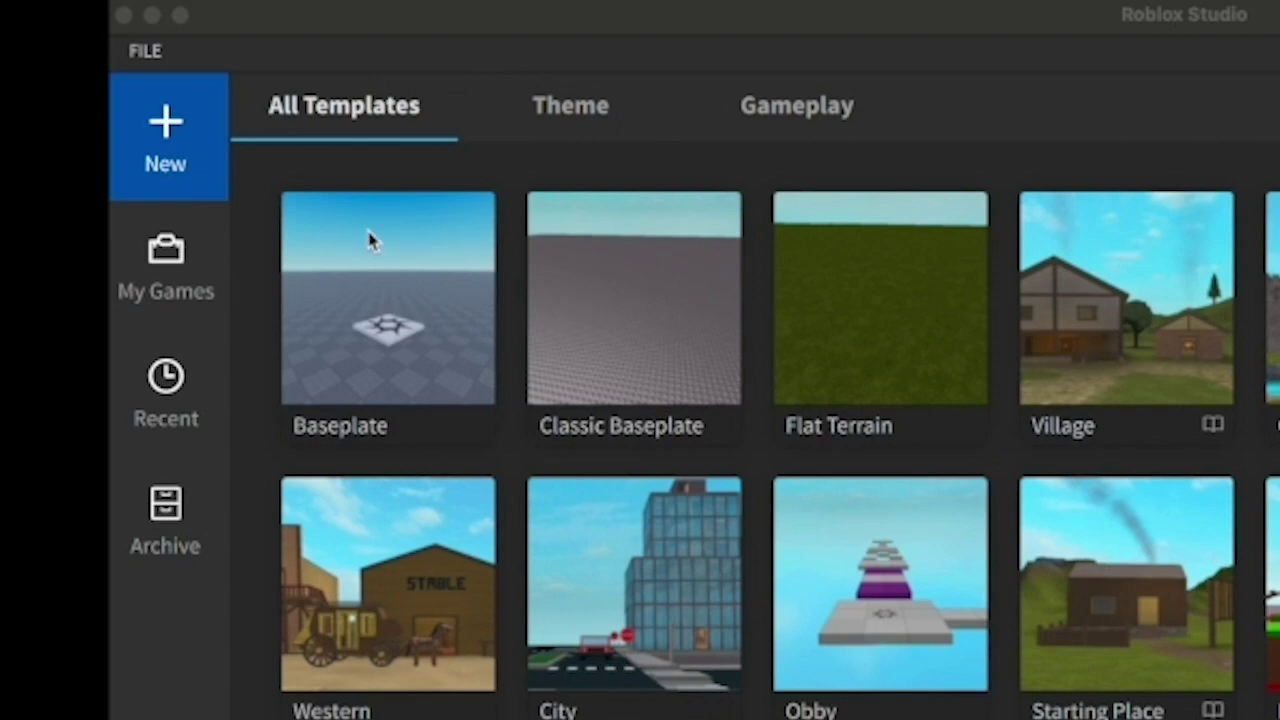
click(386, 325)
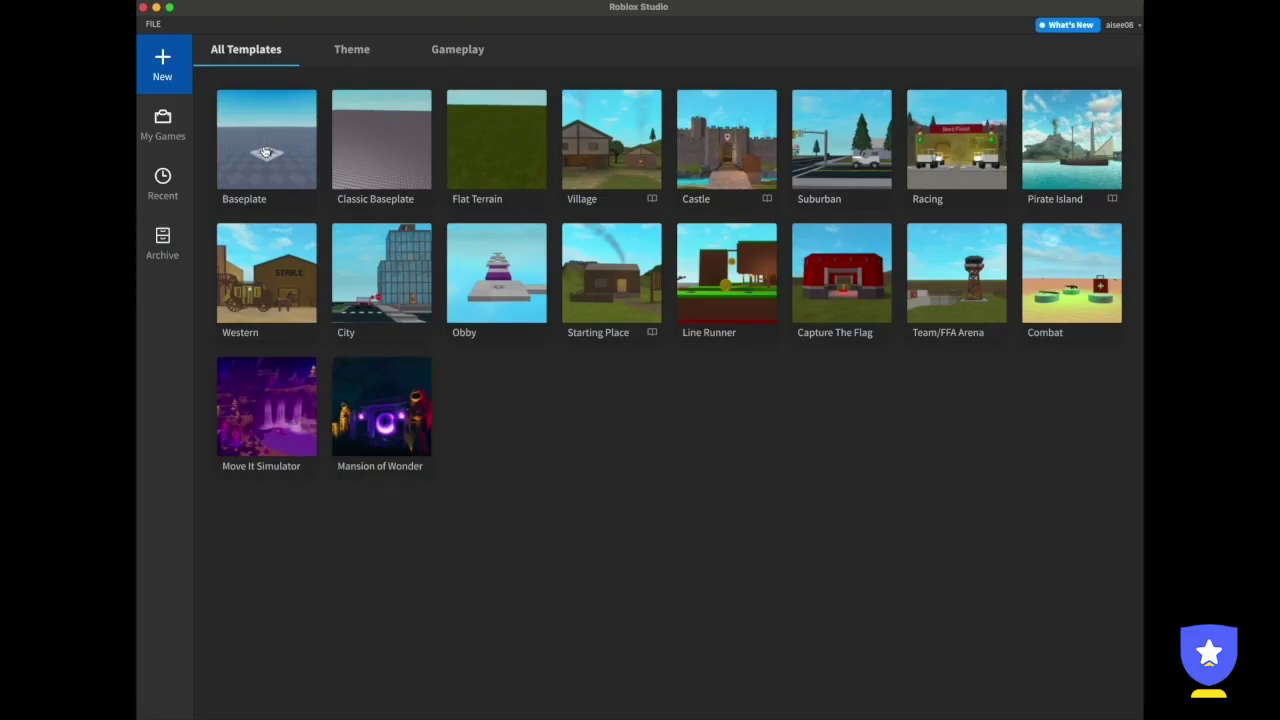
click(386, 325)
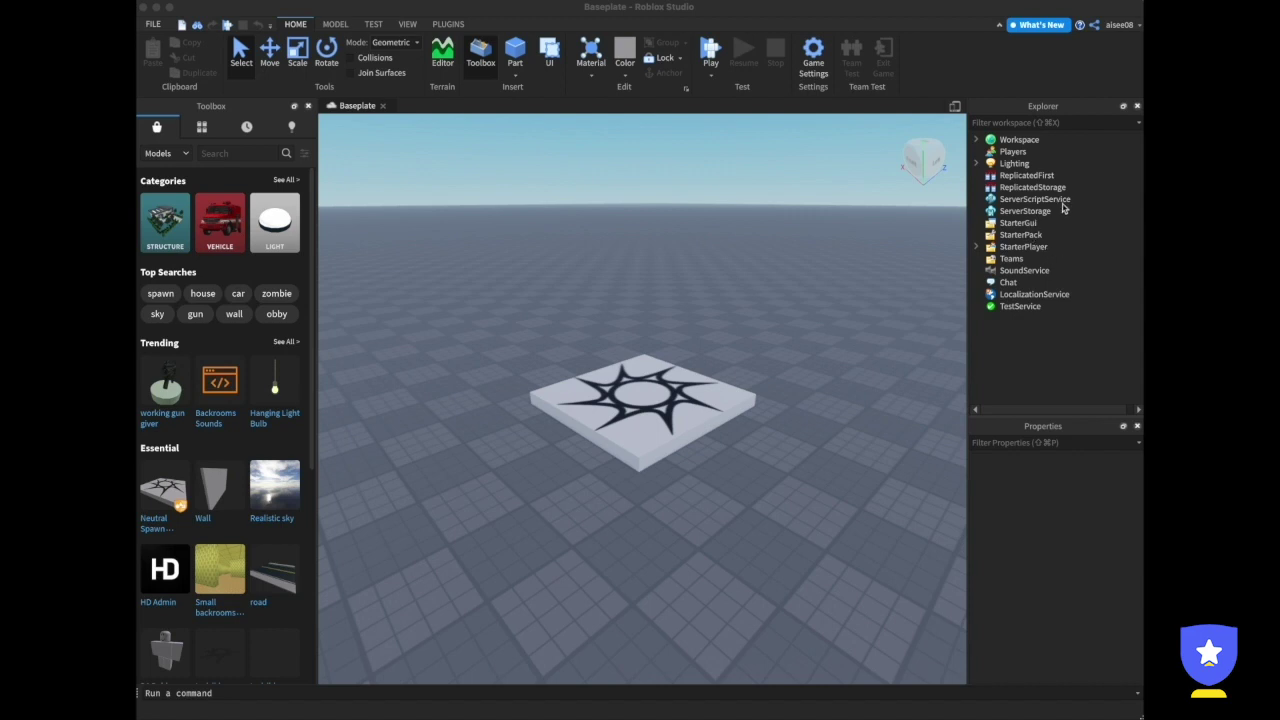
Insert a block part into the workspace and locate it in the Explorer.
click(520, 78)
click(527, 92)
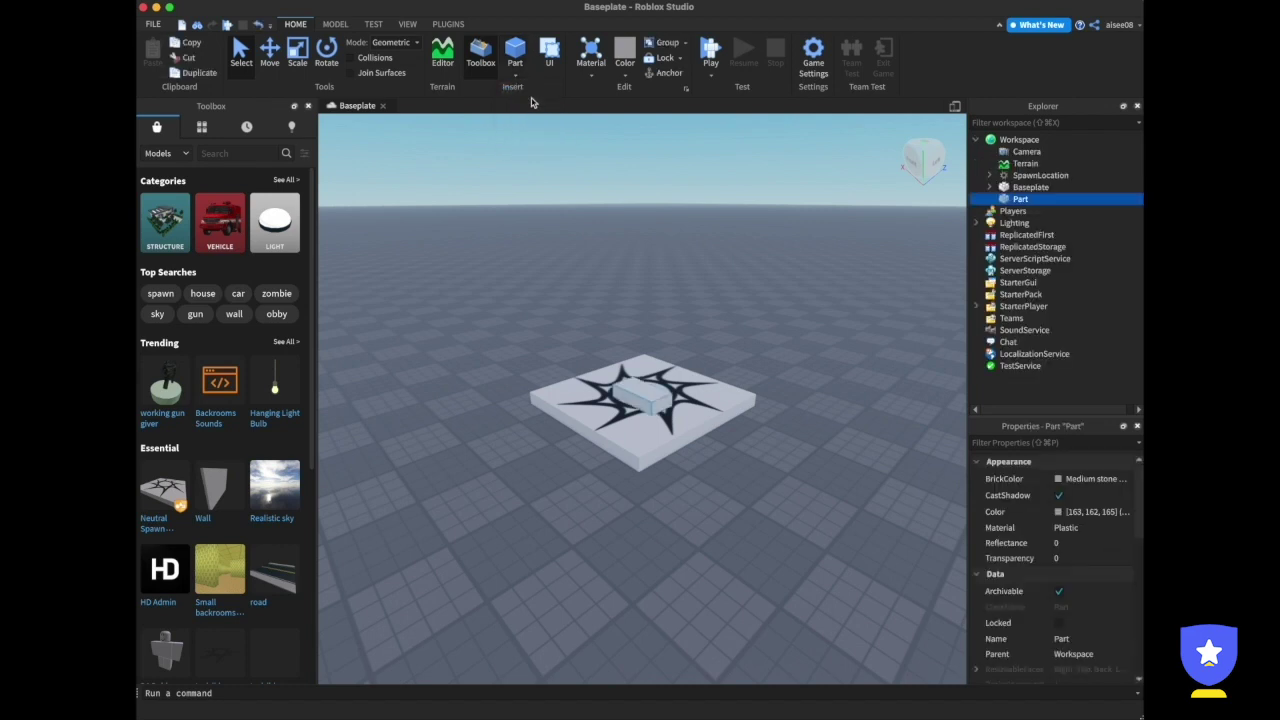
drag(1012, 199, 996, 205)
drag(1025, 205, 1025, 205)
click(1012, 211)
drag(1020, 199, 996, 246)
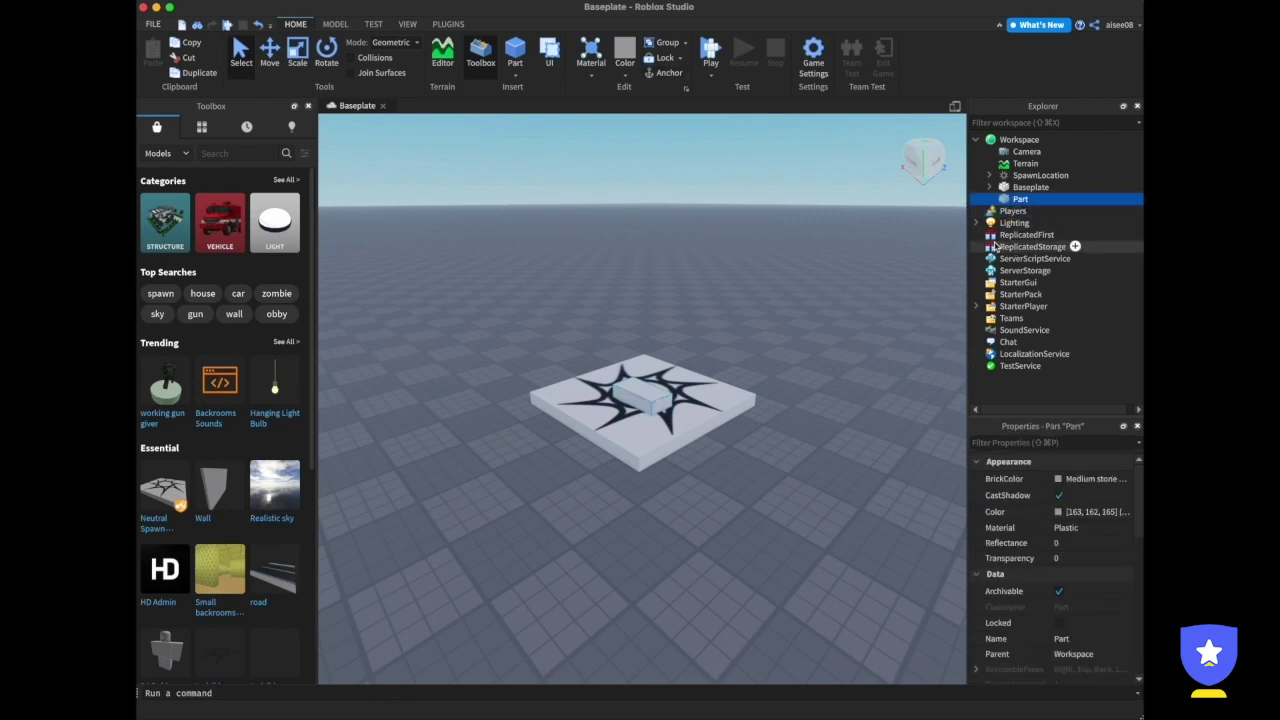
Examine the Baseplate, SpawnLocation and ReplicatedFirst entries in the Explorer, and review the inserted part's properties.
click(1032, 187)
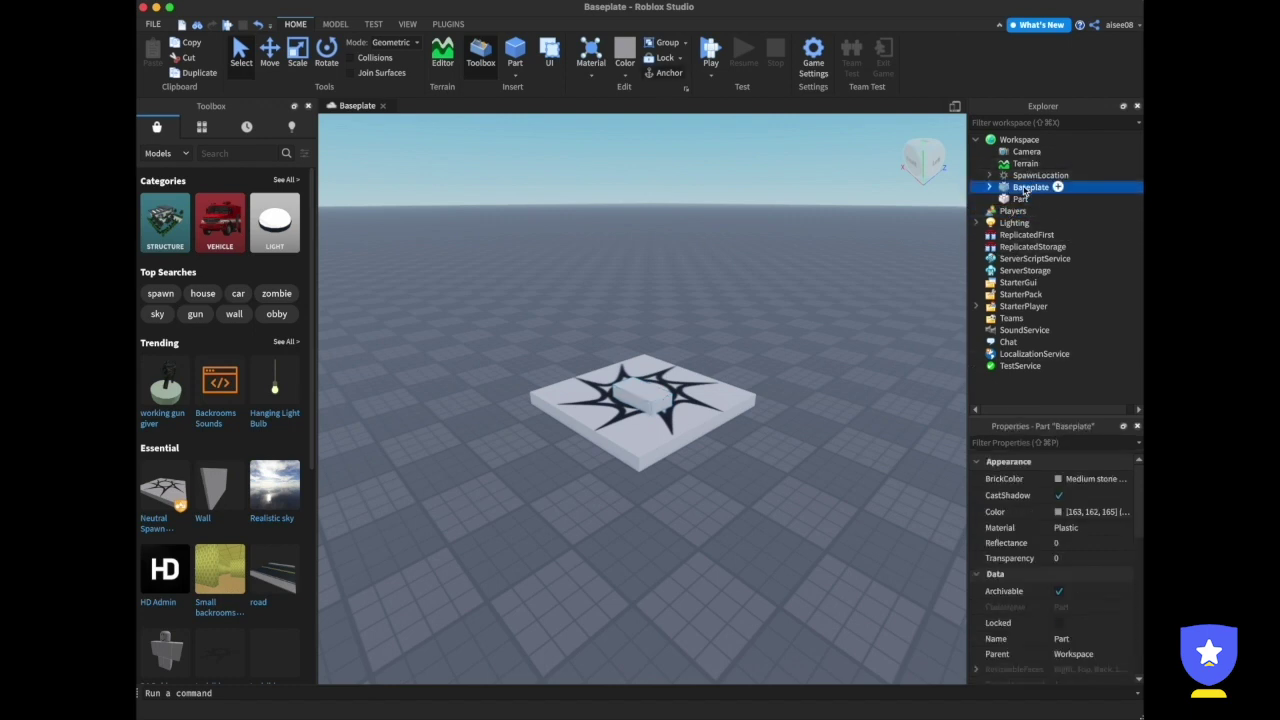
click(1043, 176)
click(1030, 187)
click(1020, 199)
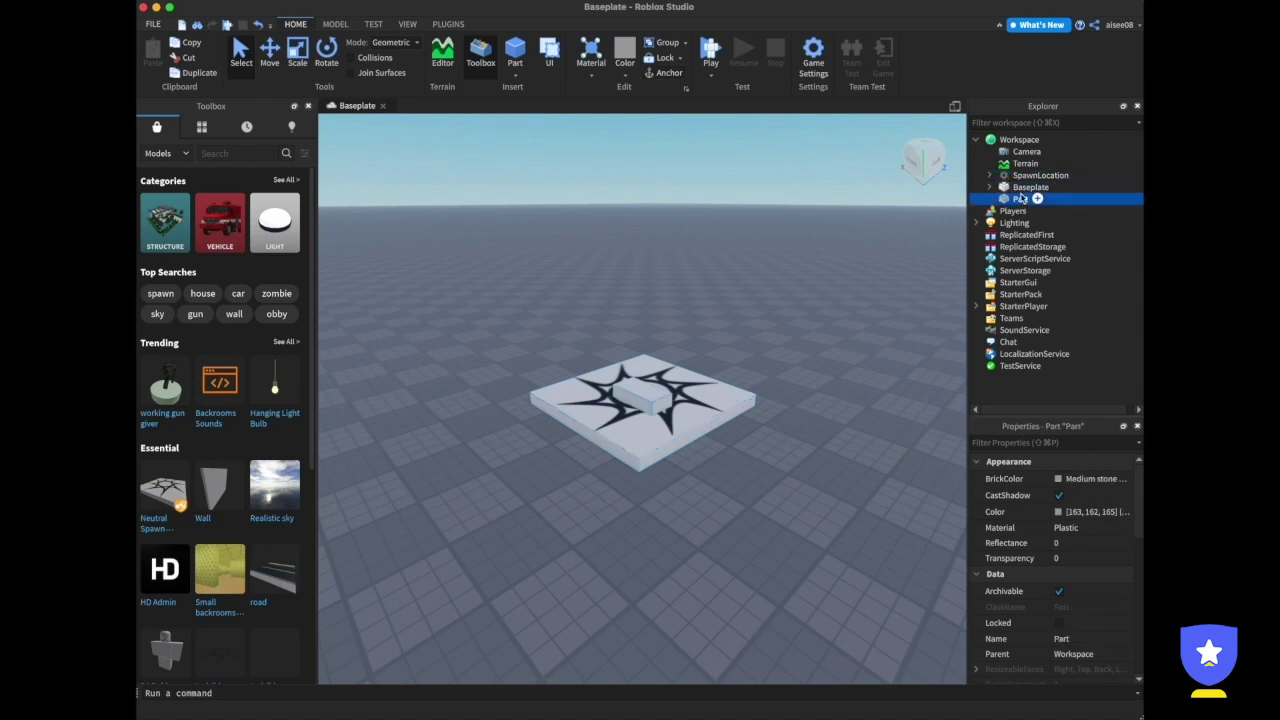
click(1025, 234)
click(1020, 199)
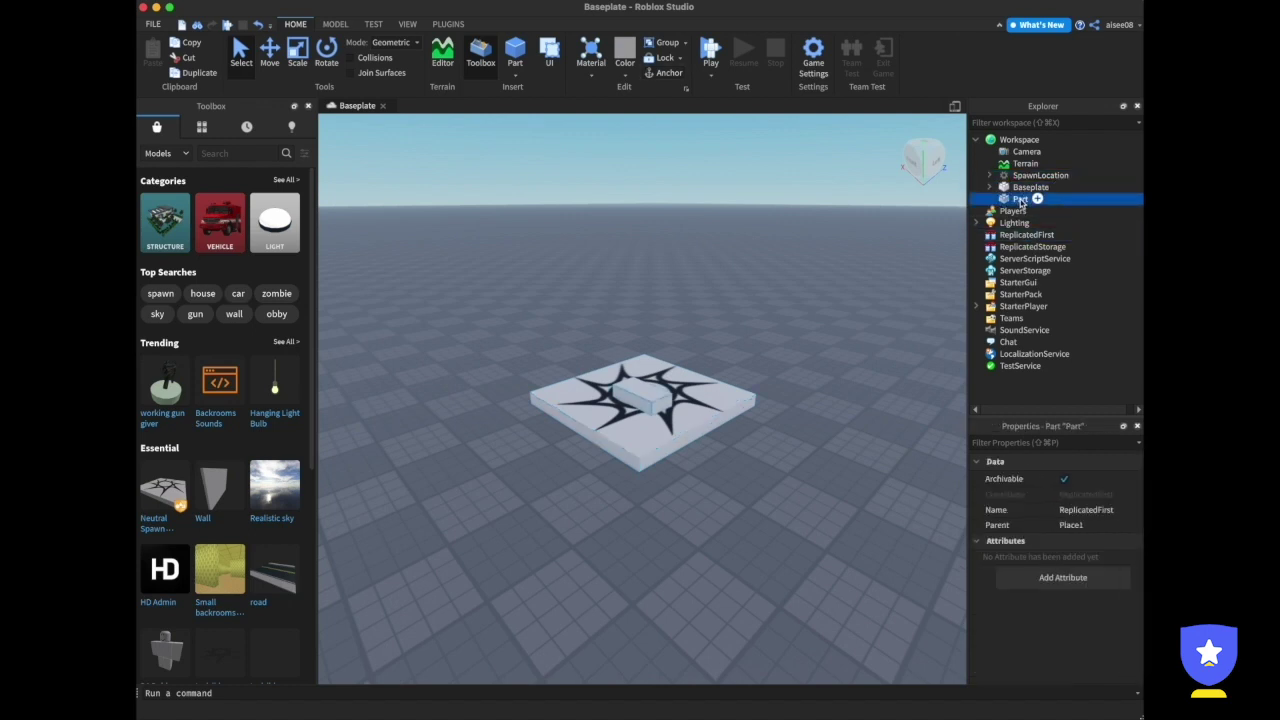
scroll(1013, 470, down, 3)
scroll(1036, 489, up, 3)
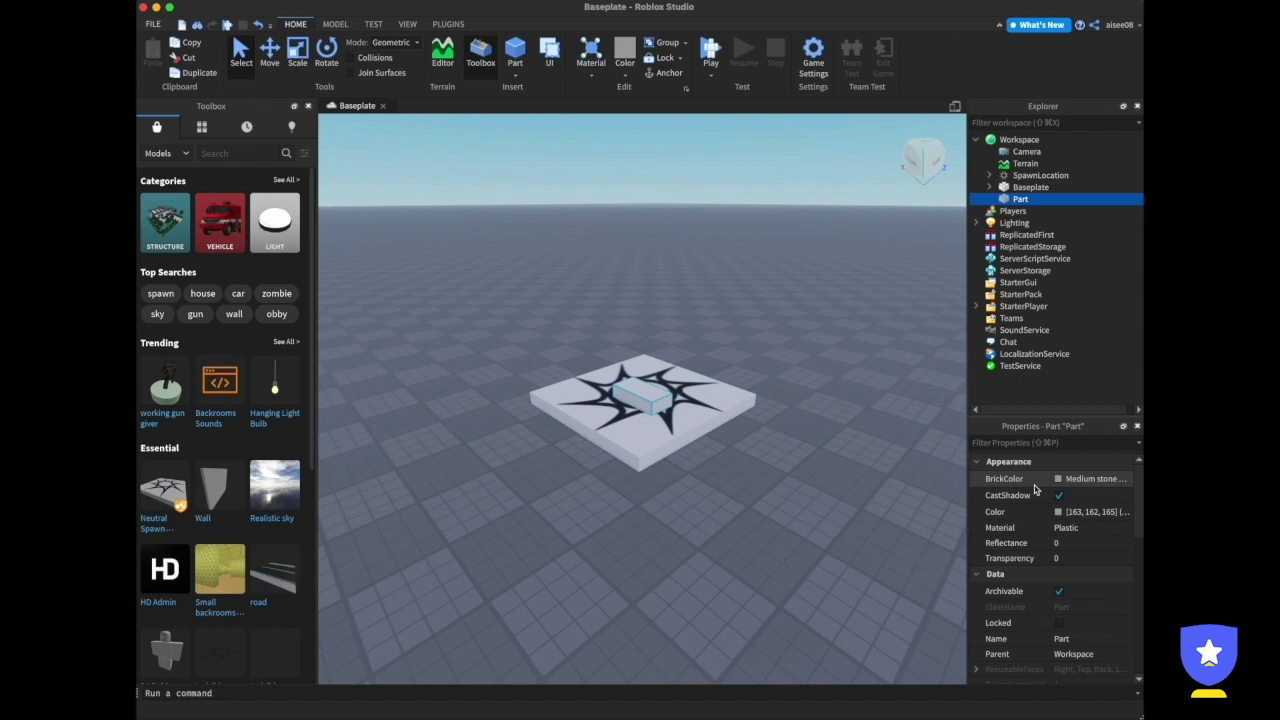
scroll(1036, 489, down, 10)
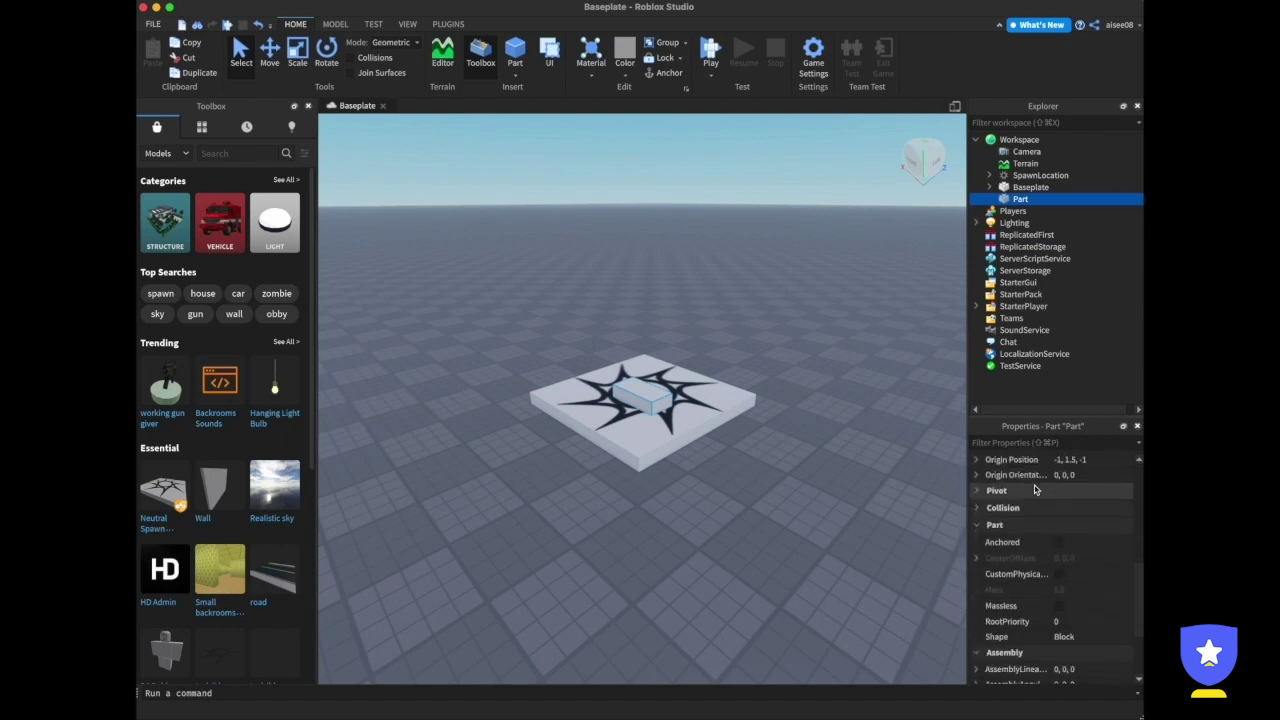
scroll(1036, 489, up, 10)
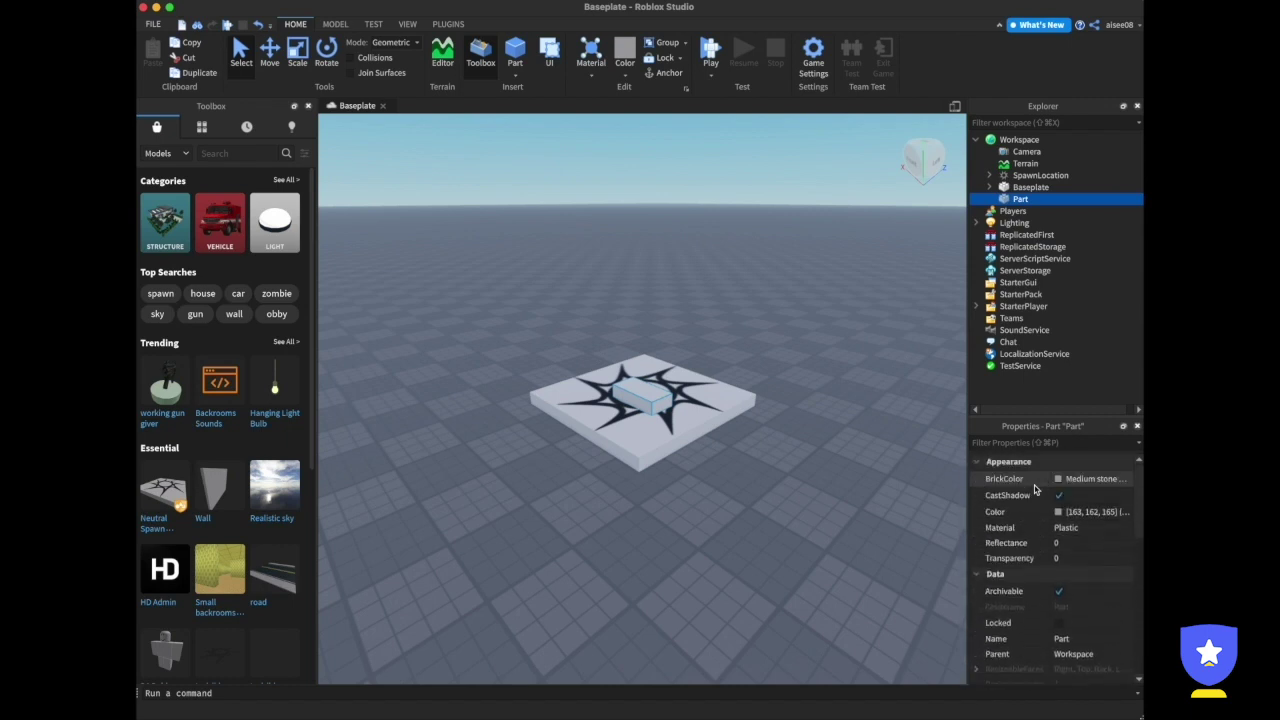
mouse_move(1021, 203)
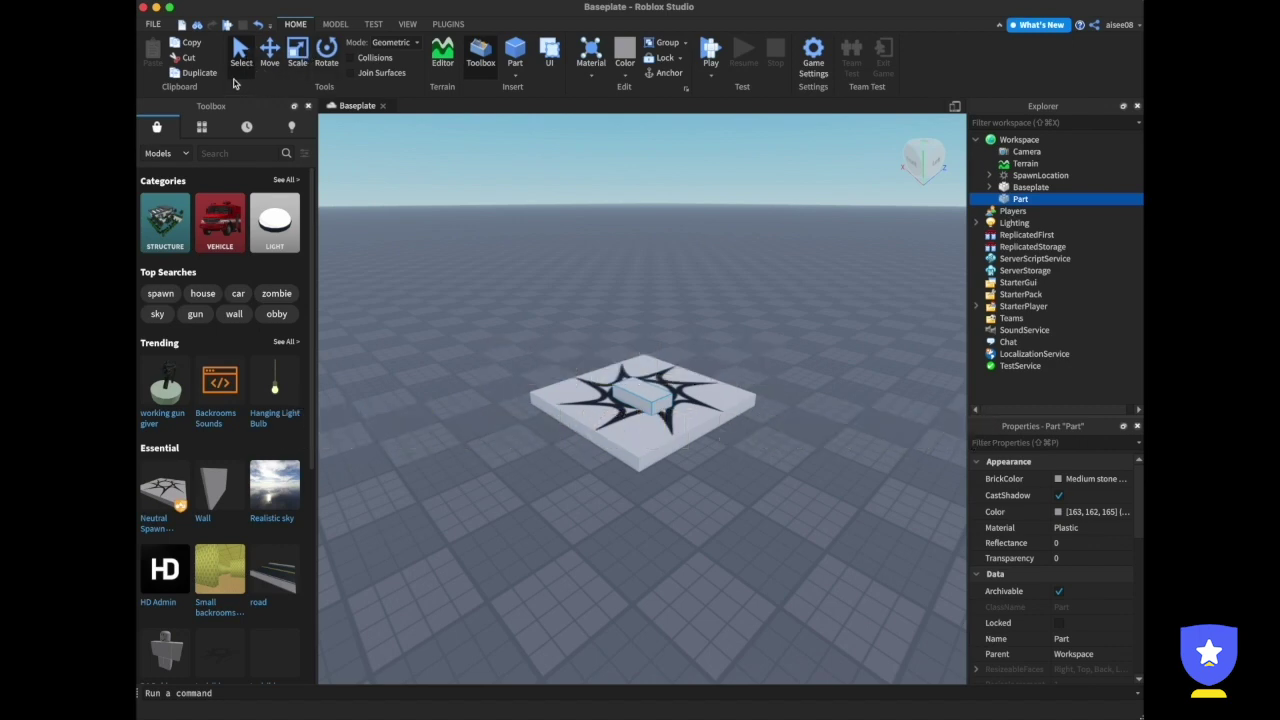
Move the part along its blue axis toward the edge of the spawn platform with the Move tool.
scroll(236, 67, down, 3)
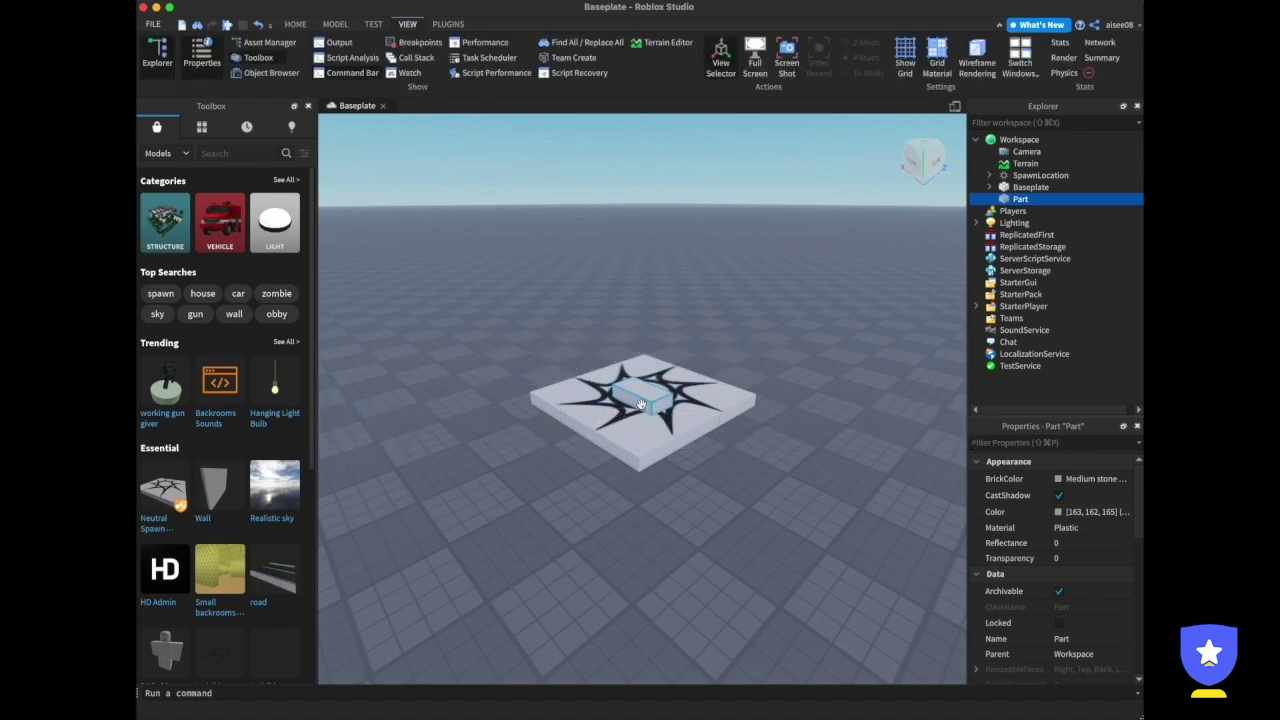
click(297, 26)
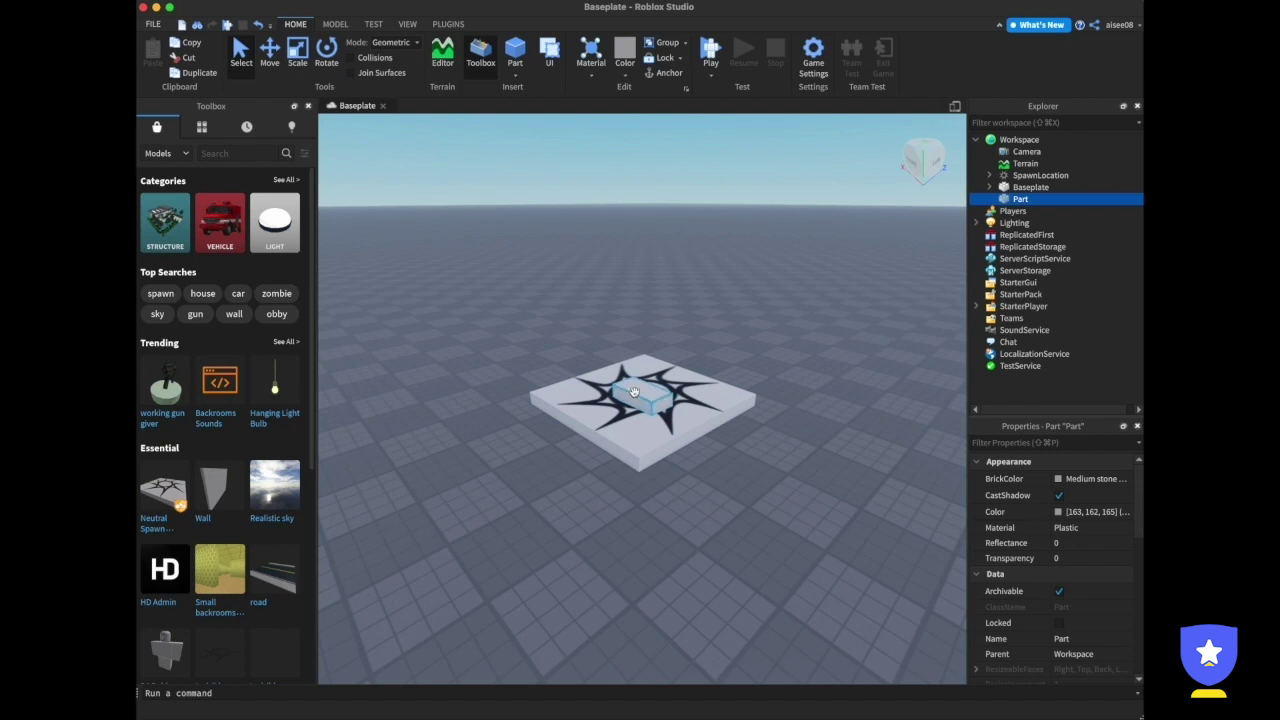
click(276, 62)
mouse_move(647, 300)
mouse_down()
mouse_move(651, 258)
mouse_move(654, 277)
mouse_up()
drag(729, 372, 697, 383)
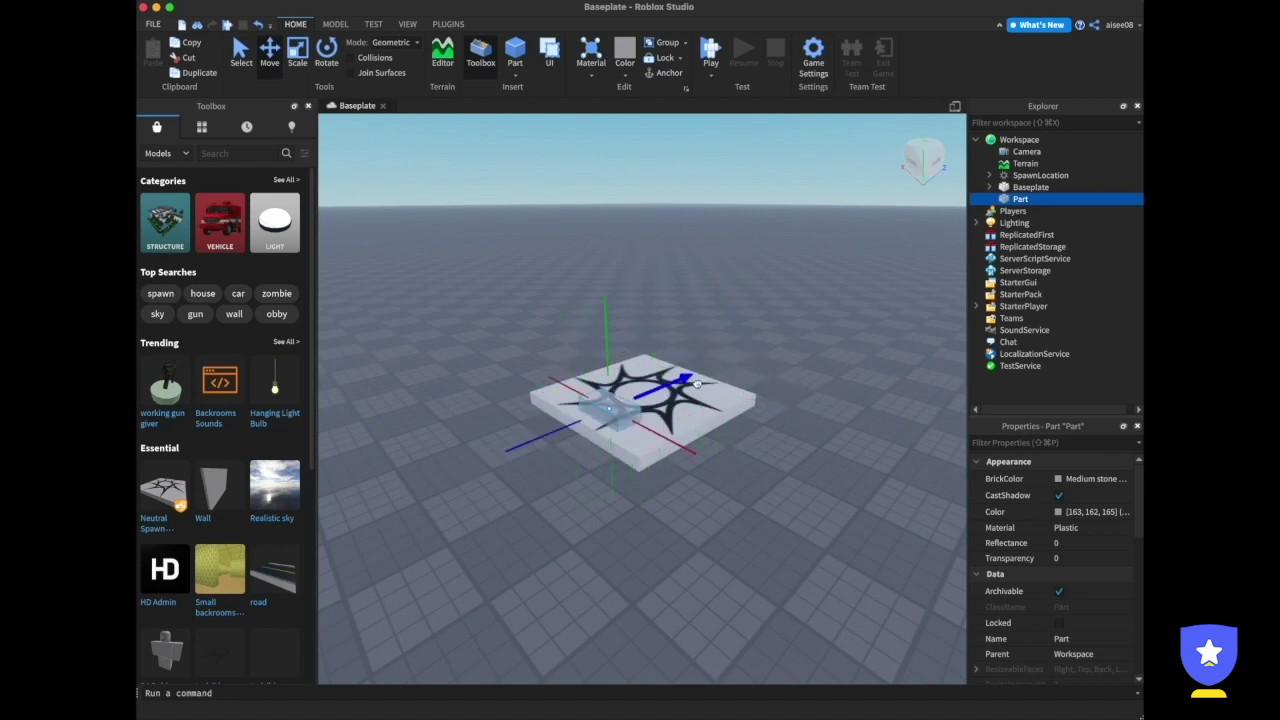
Enlarge the part into a wide block covering much of the spawn platform and rotate it diagonally.
click(298, 50)
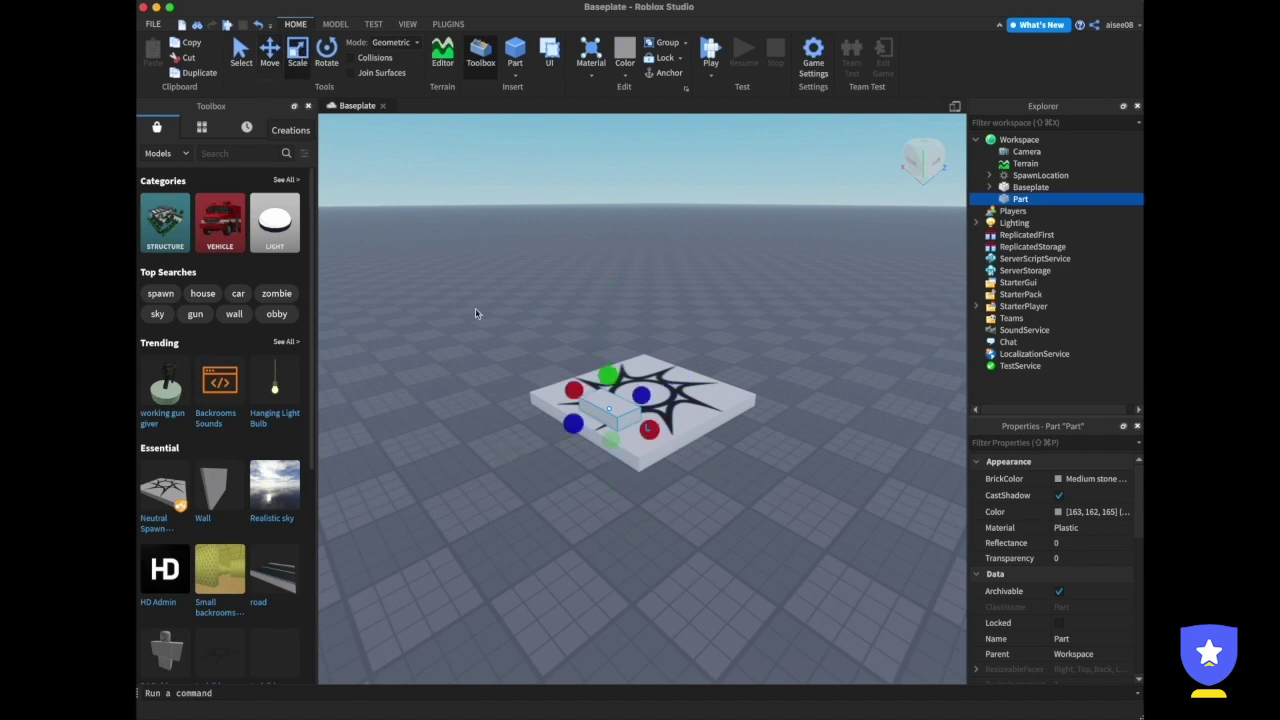
drag(642, 395, 654, 283)
mouse_move(694, 369)
mouse_down()
mouse_move(748, 391)
mouse_move(698, 405)
mouse_move(700, 378)
mouse_up()
click(326, 50)
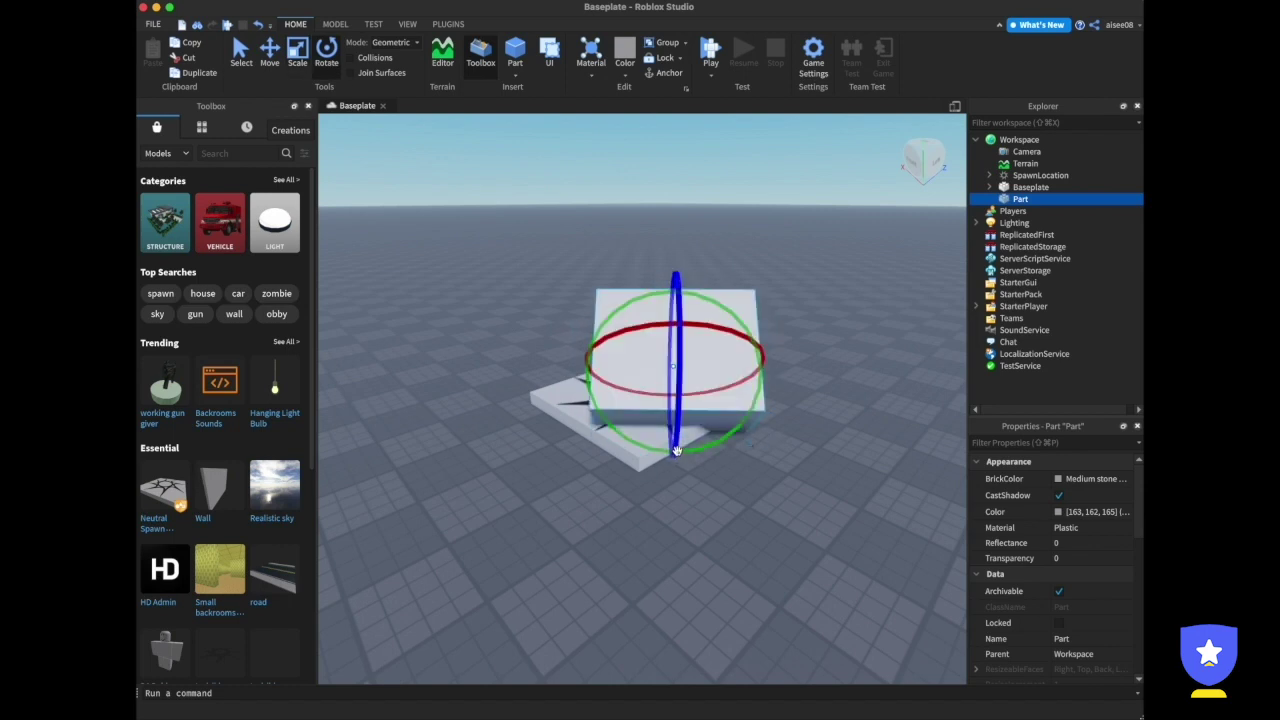
drag(676, 452, 805, 444)
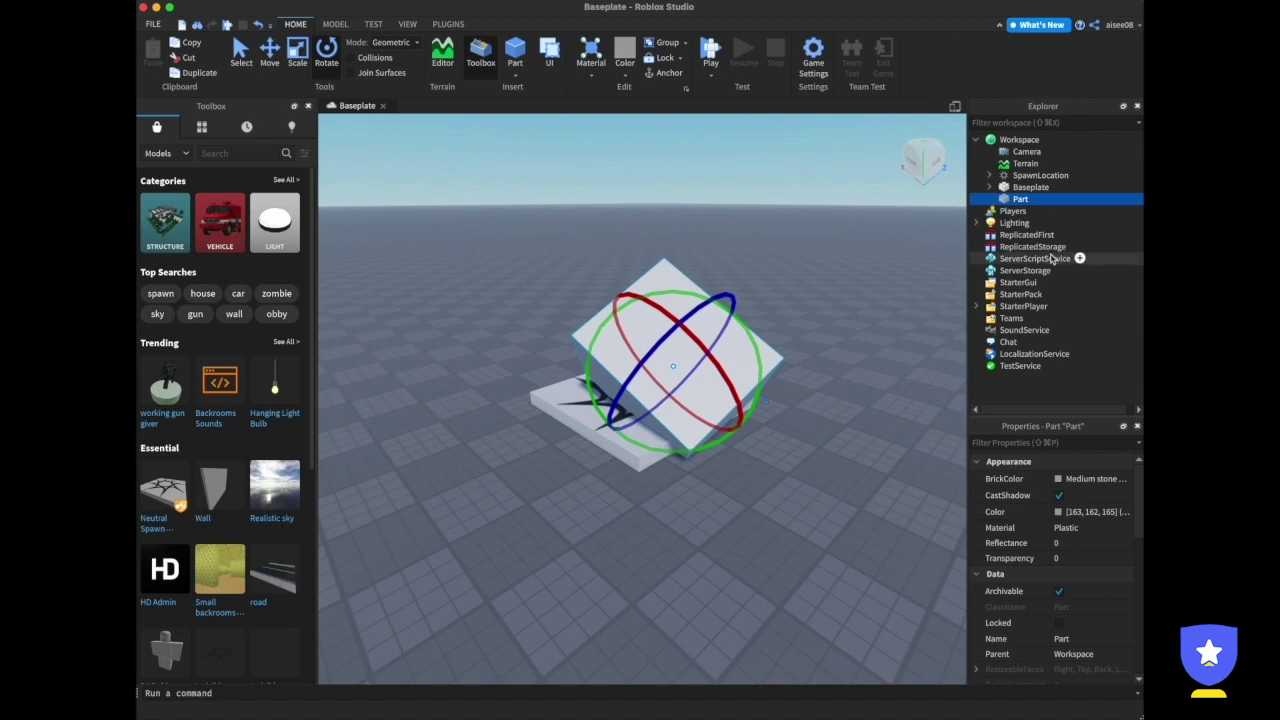
Delete the part from the workspace.
right_click(1020, 199)
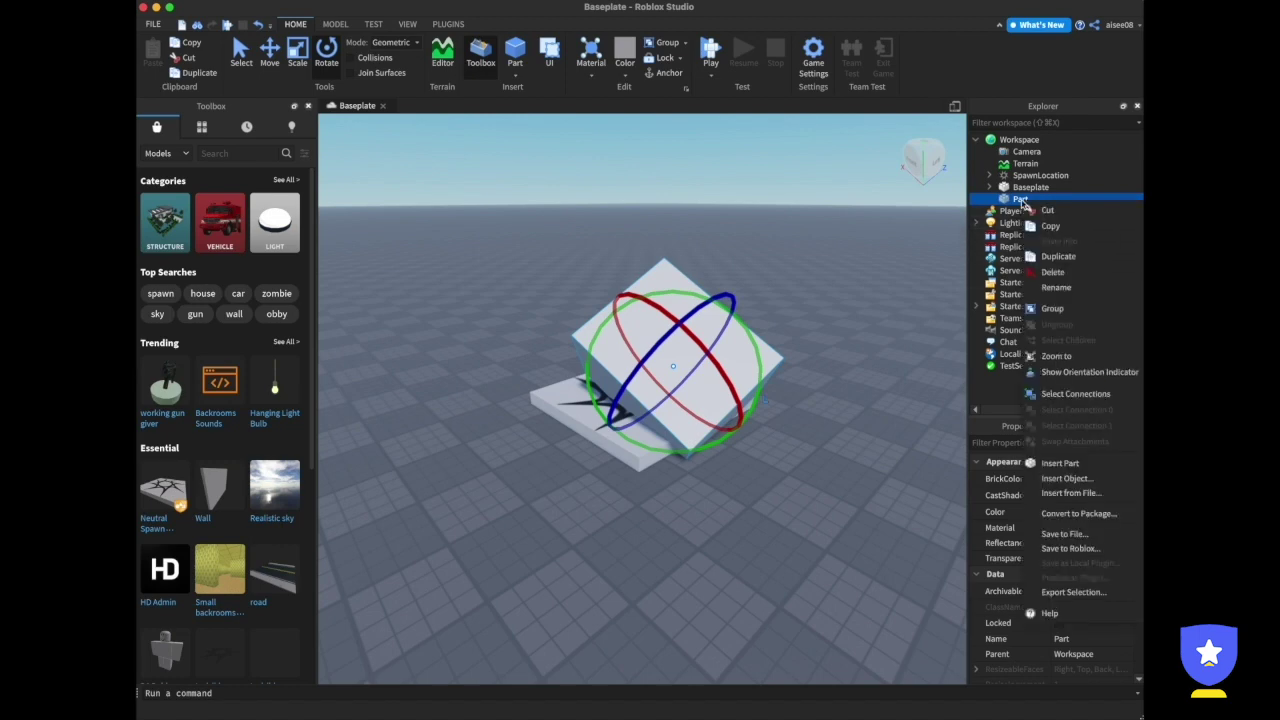
click(1052, 271)
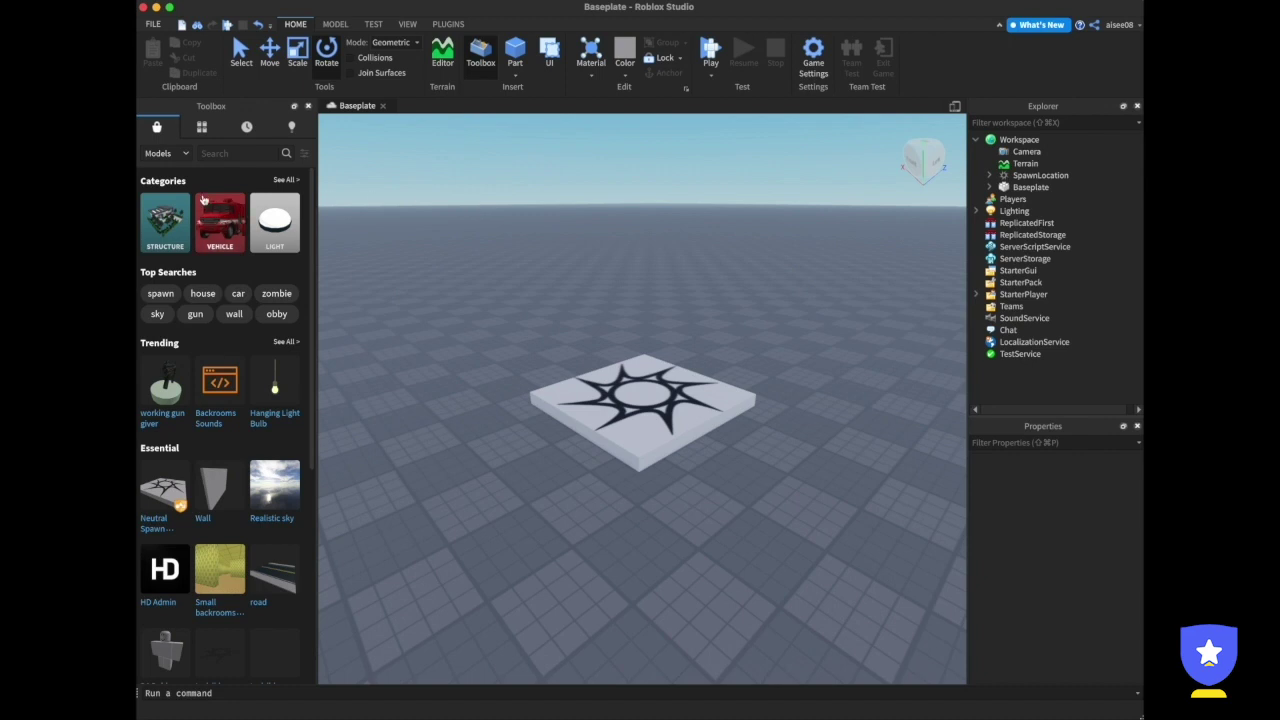
Search the Toolbox models for "sky" and add the "War sky!" model to the place.
click(238, 152)
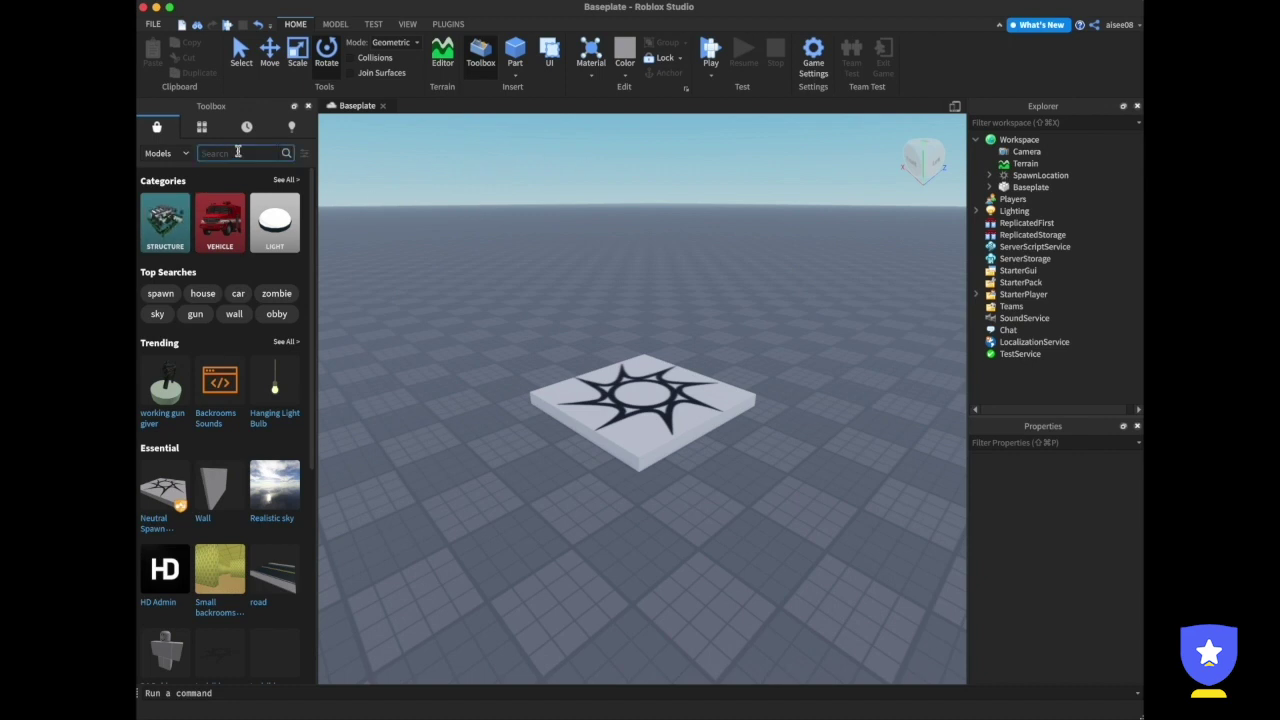
text(sky)
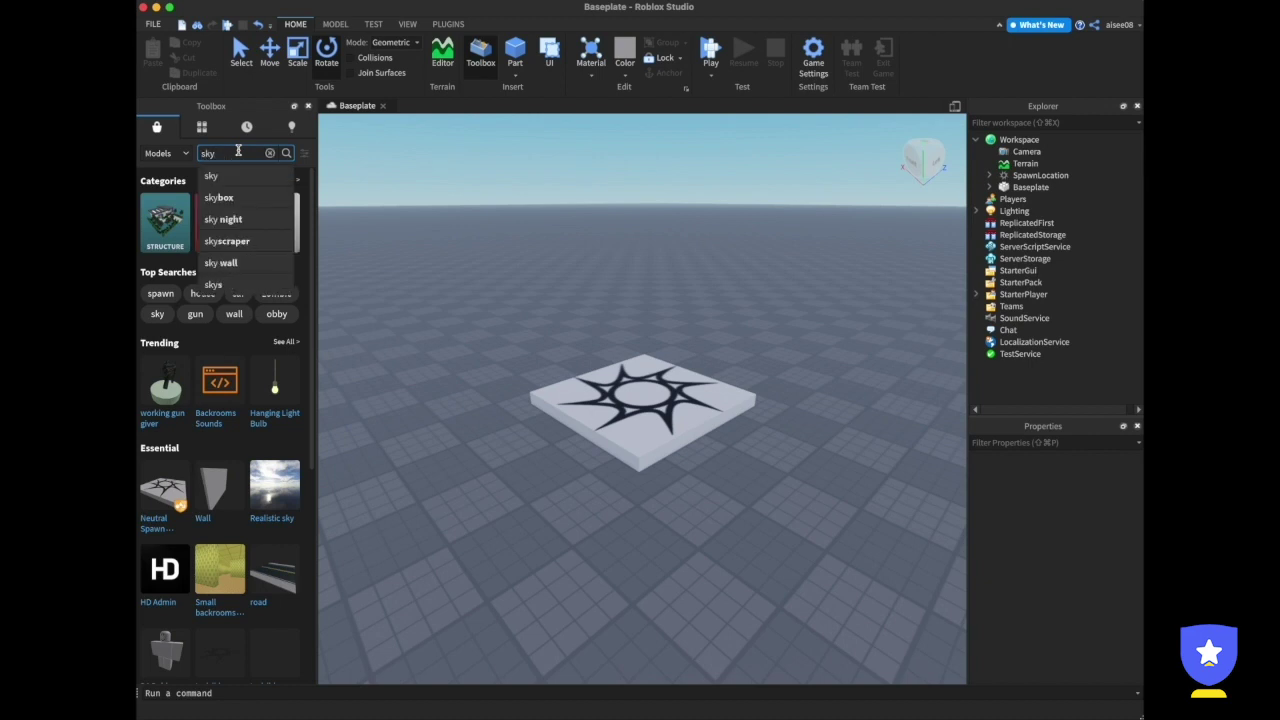
click(242, 176)
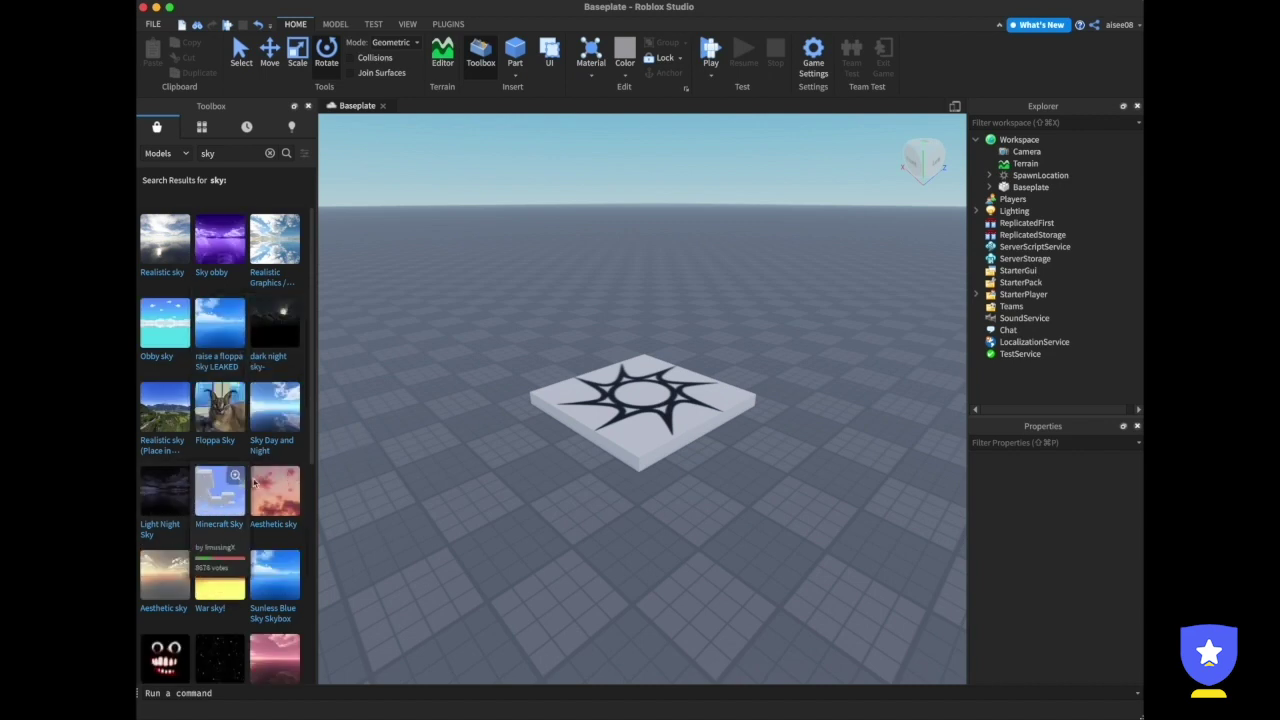
scroll(269, 485, down, 4)
scroll(269, 485, up, 3)
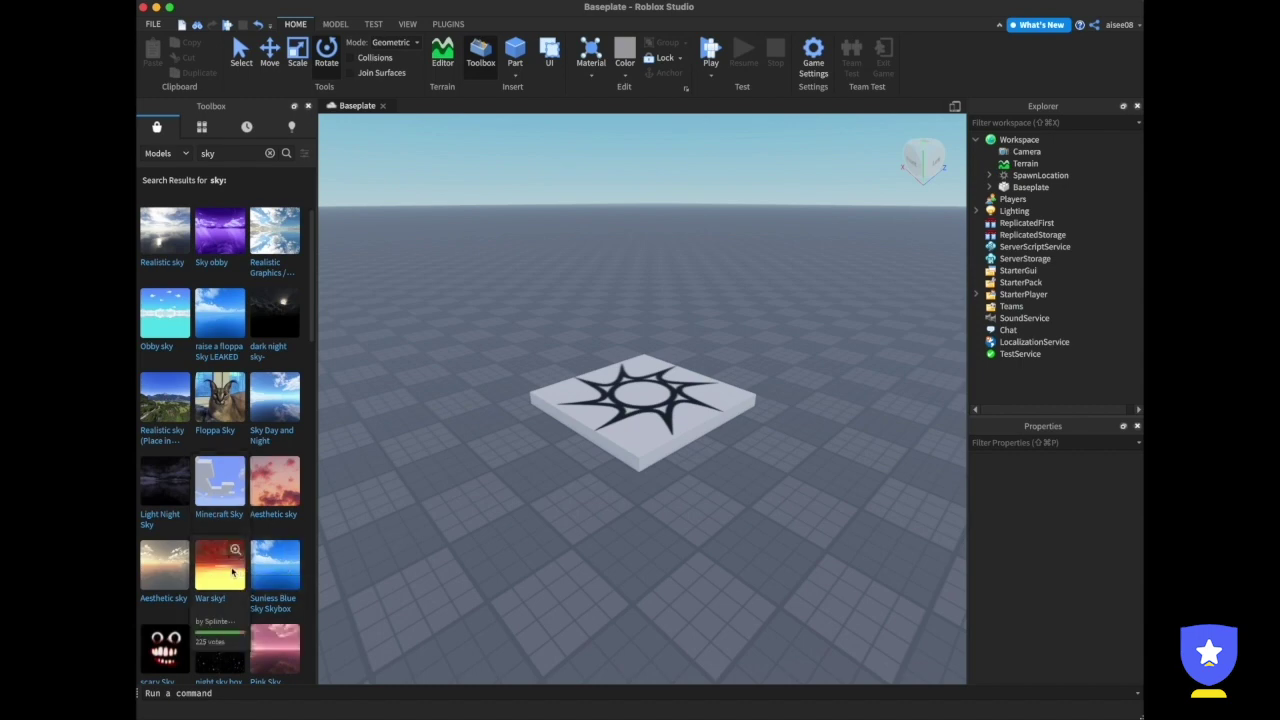
click(209, 572)
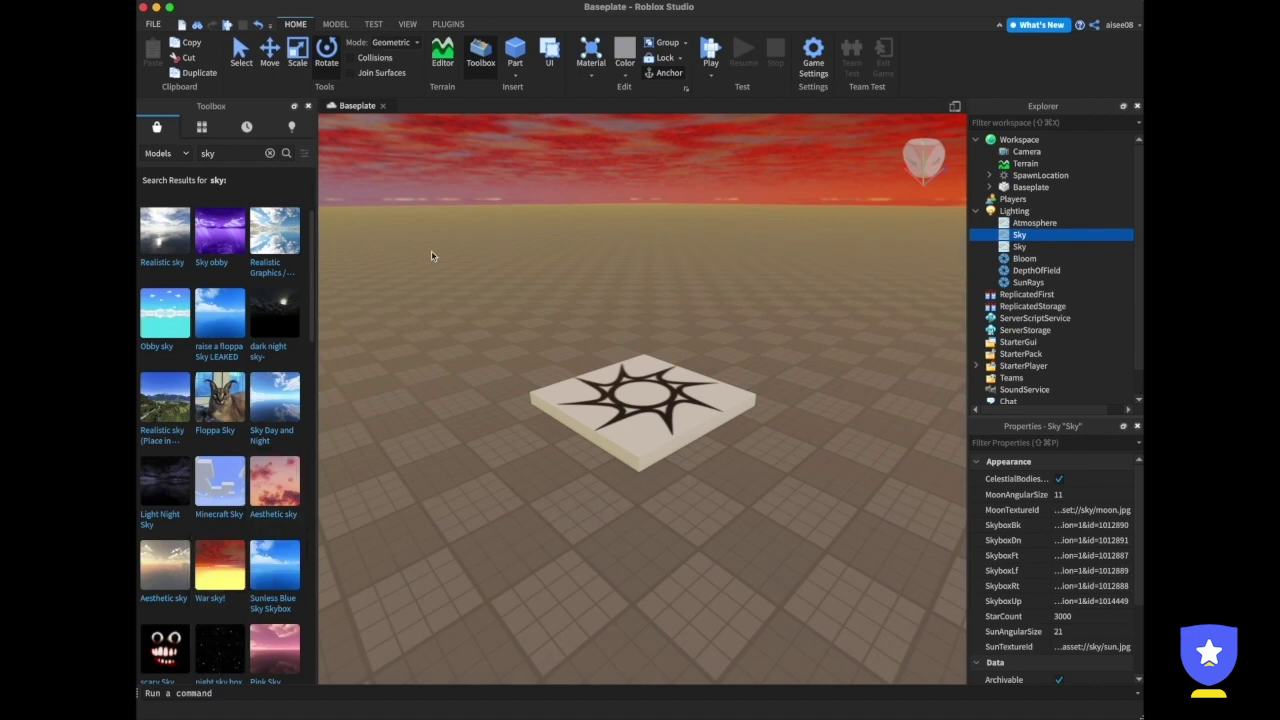
scroll(473, 234, down, 2)
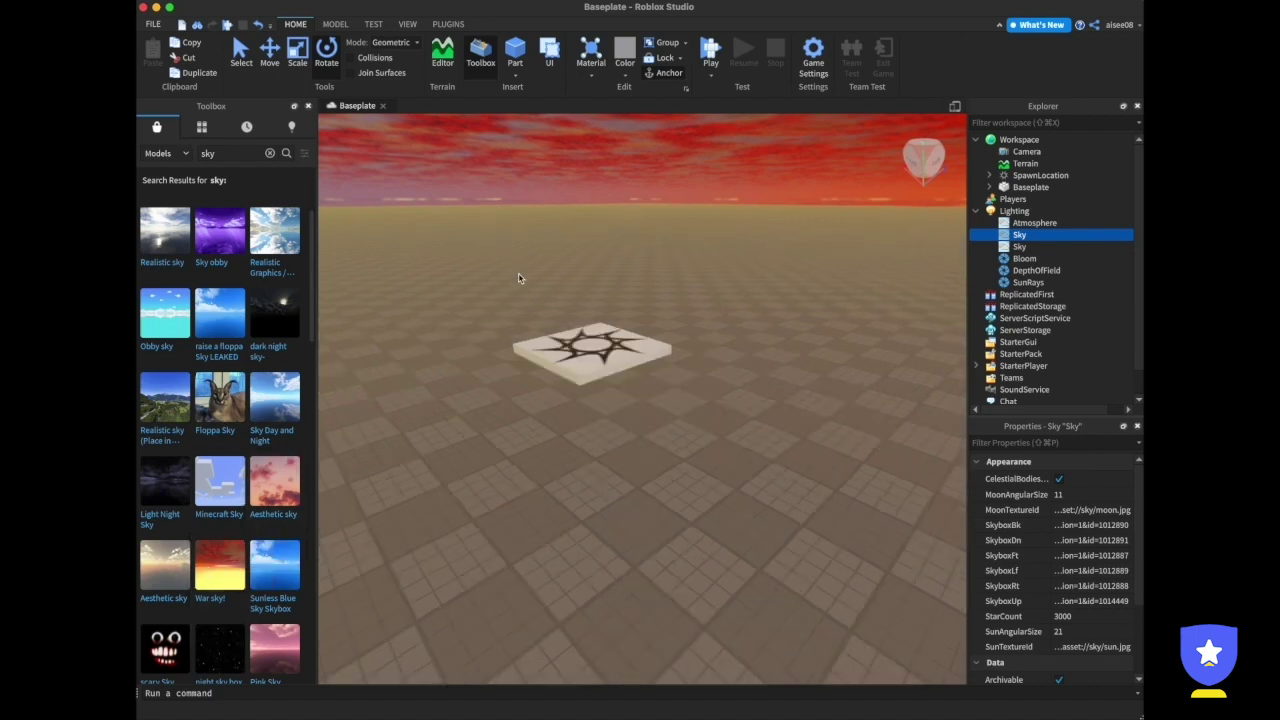
scroll(519, 278, up, 5)
scroll(519, 278, down, 4)
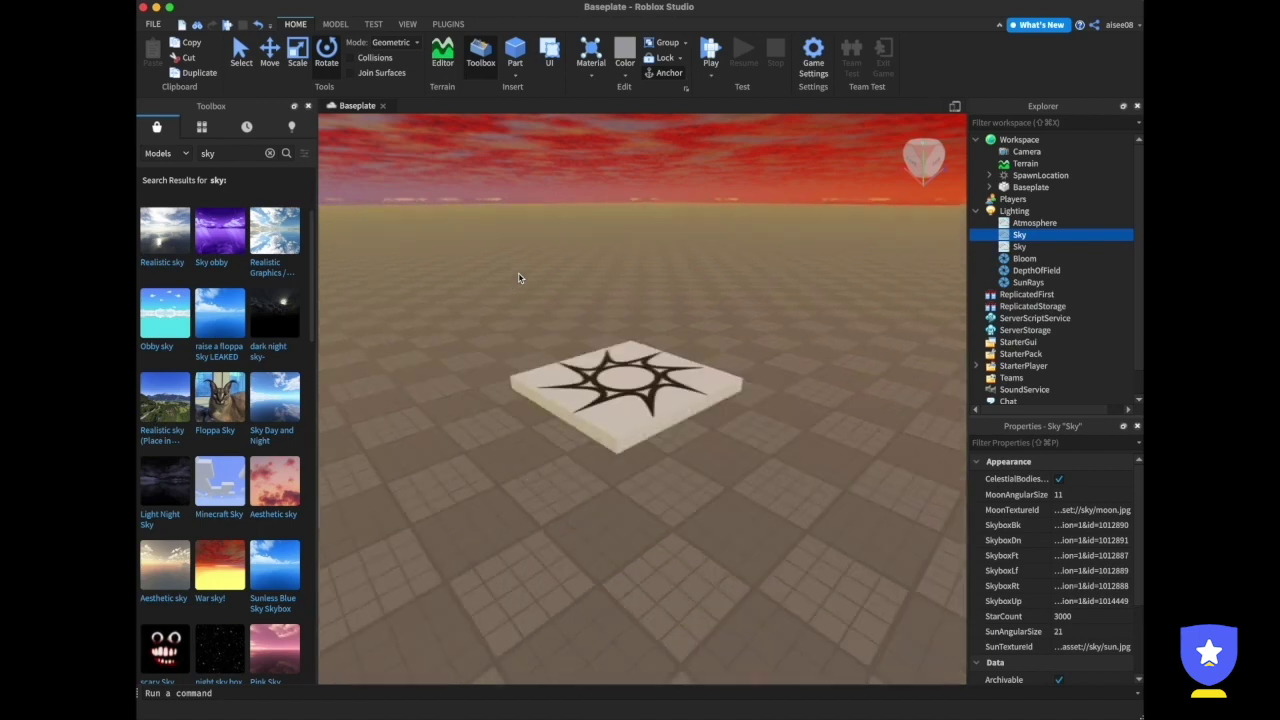
scroll(518, 278, down, 2)
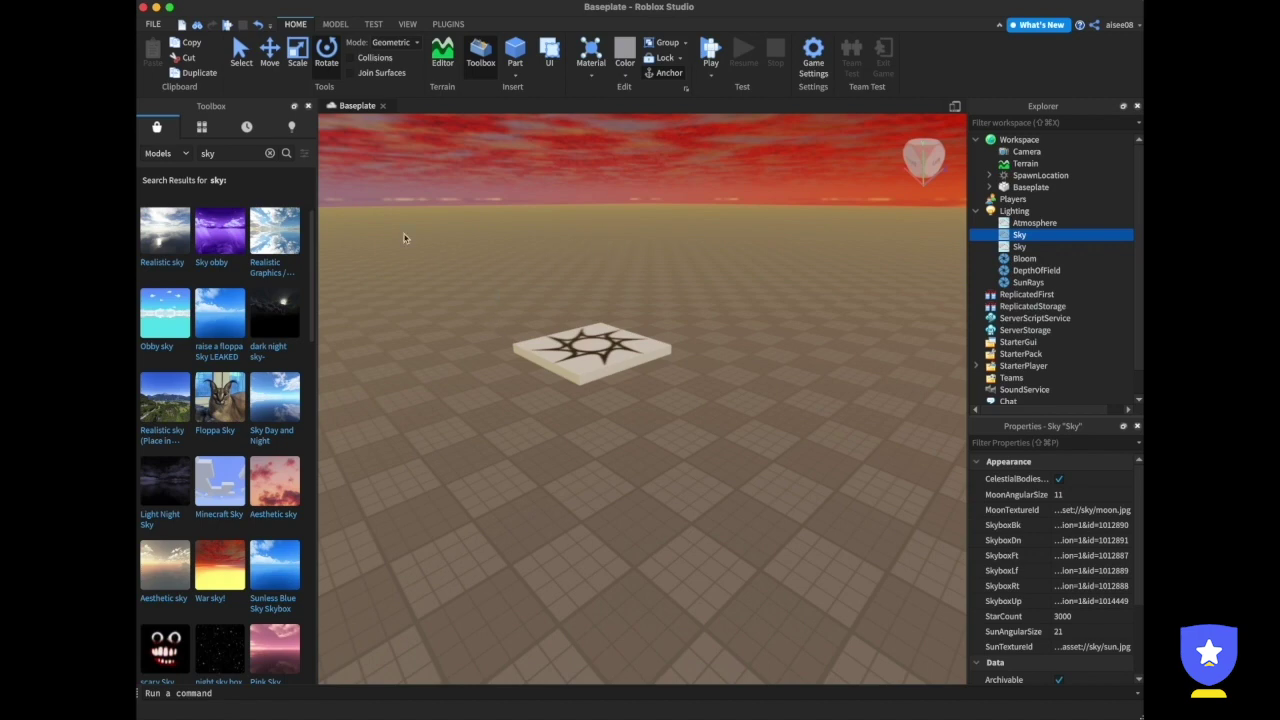
Search the Toolbox models for "the maze" and add the "Obby Maze" model to the place.
click(238, 154)
key(super+a)
text(the m)
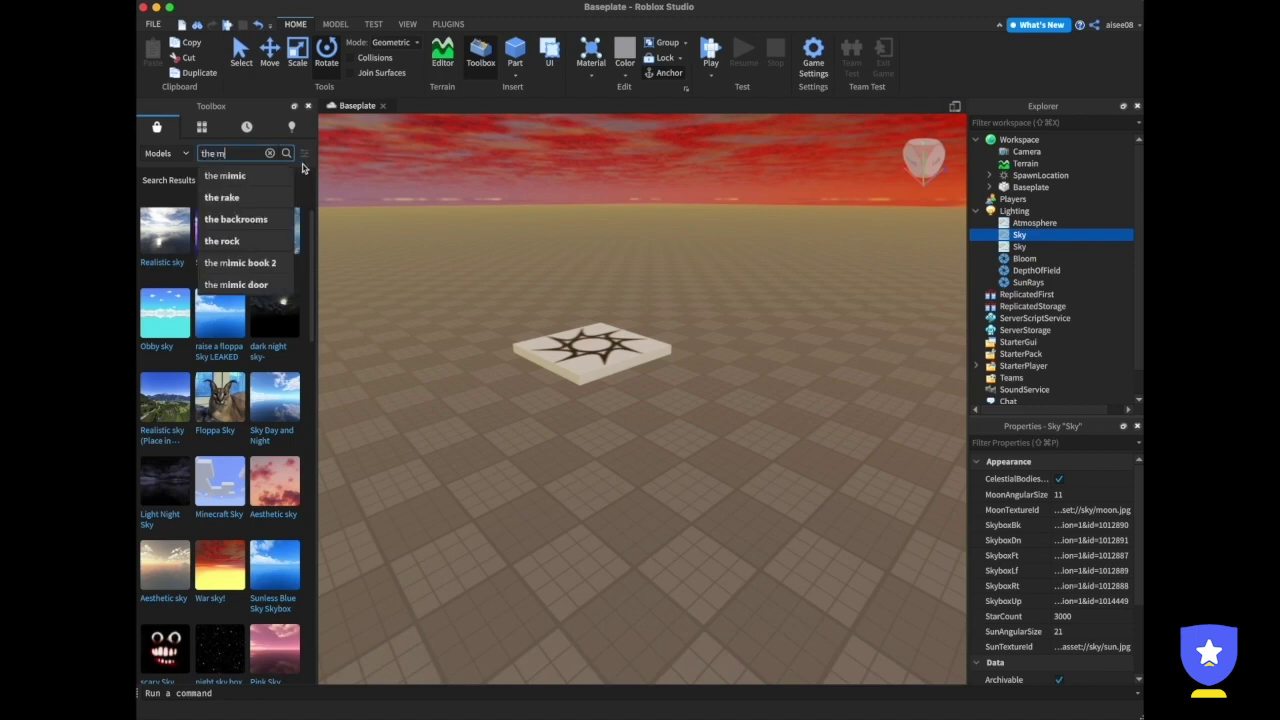
text(aze)
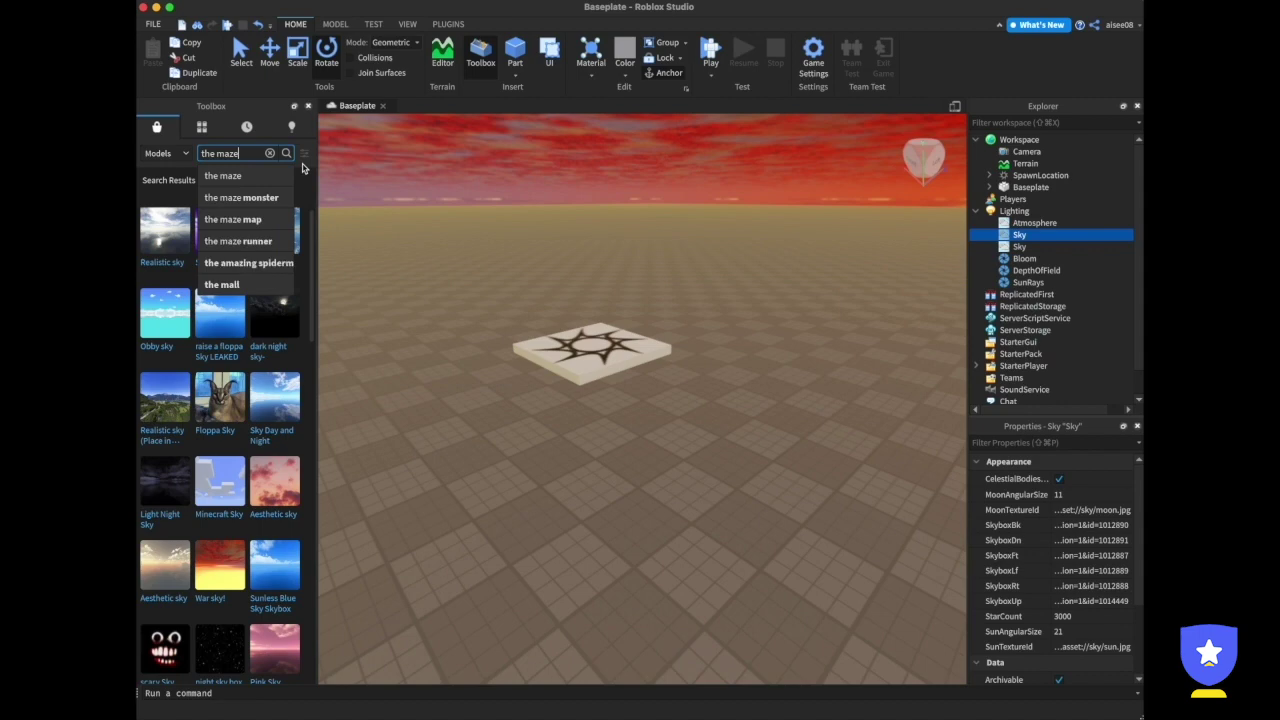
key(Return)
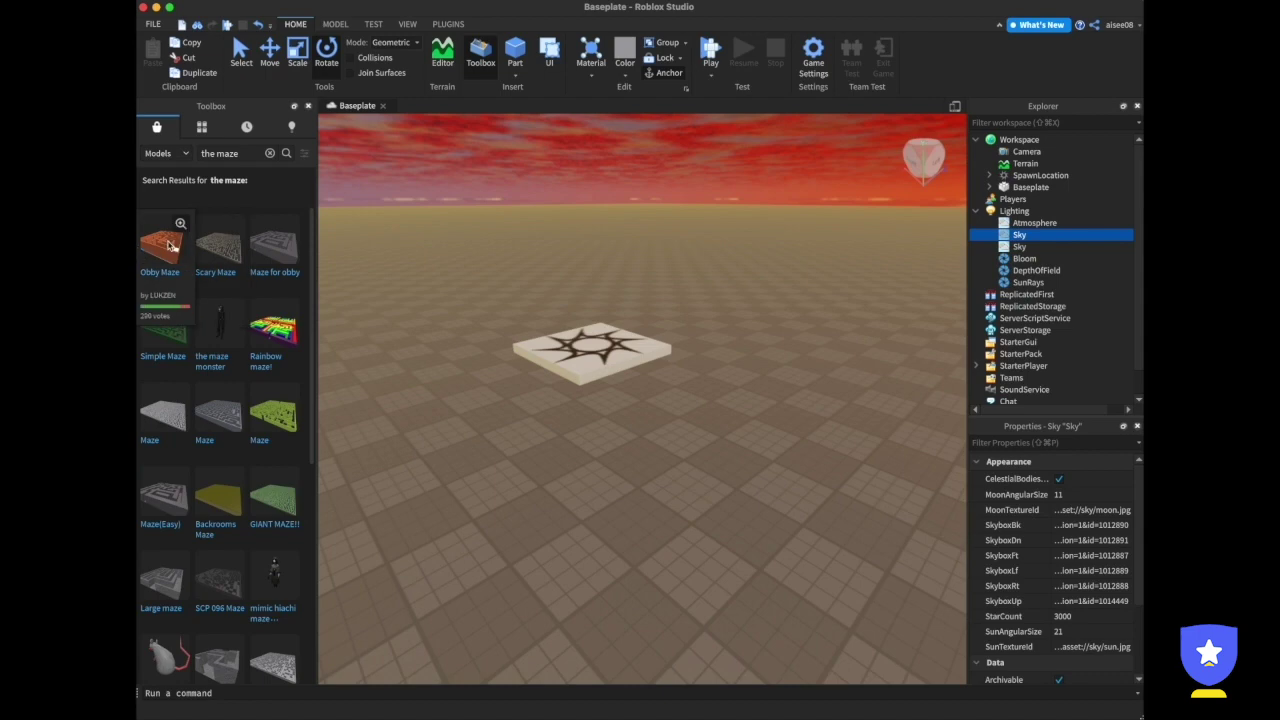
click(168, 245)
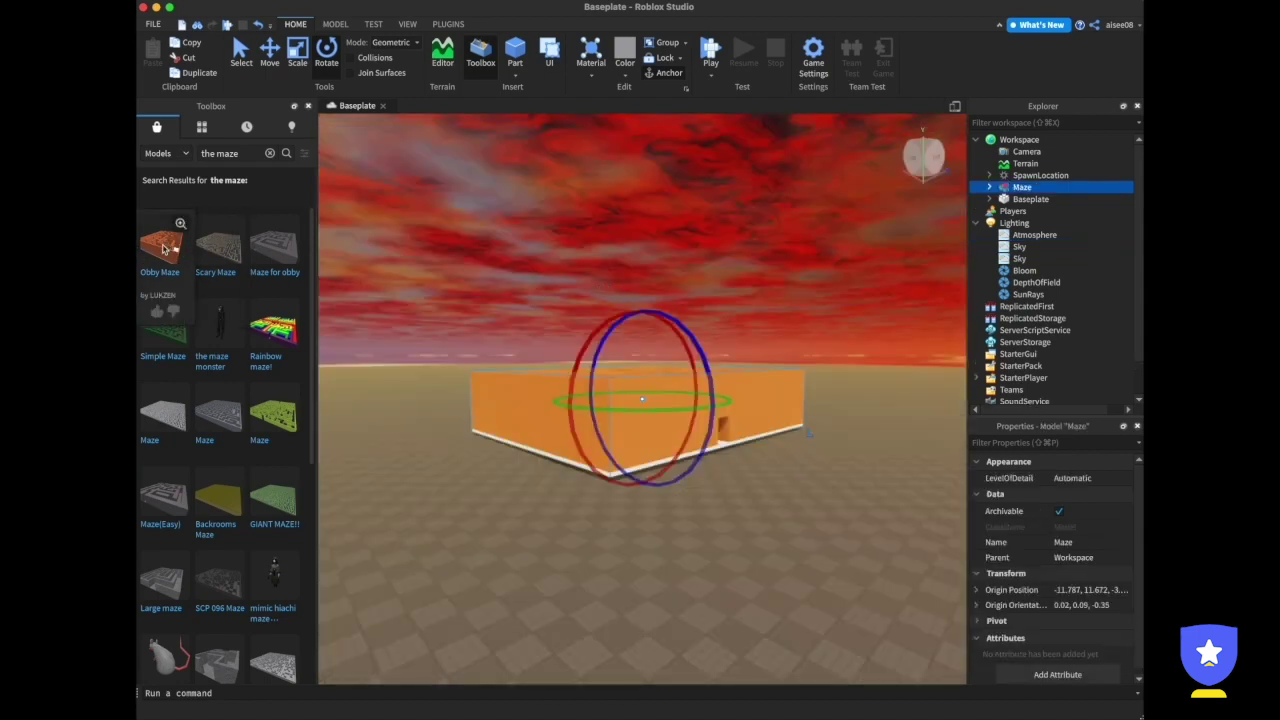
Ungroup the Maze model into its individual parts and clear the selection.
right_drag(516, 240, 516, 245)
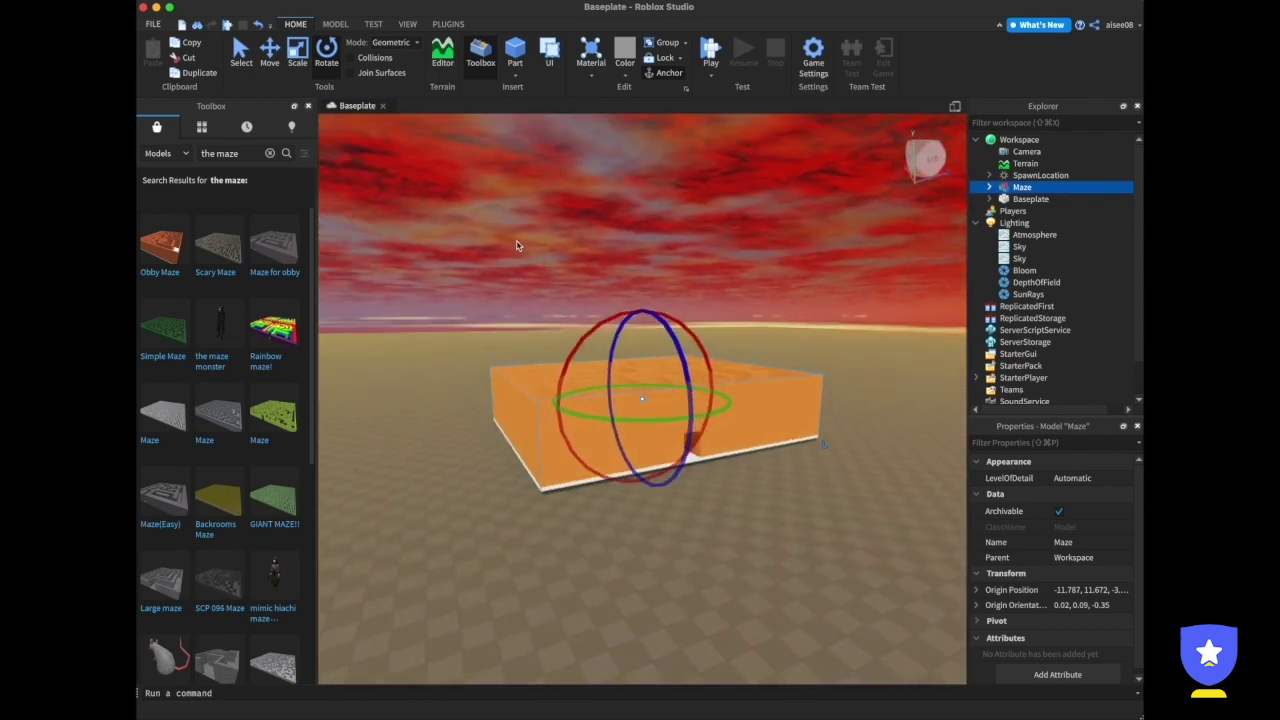
right_drag(470, 385, 469, 388)
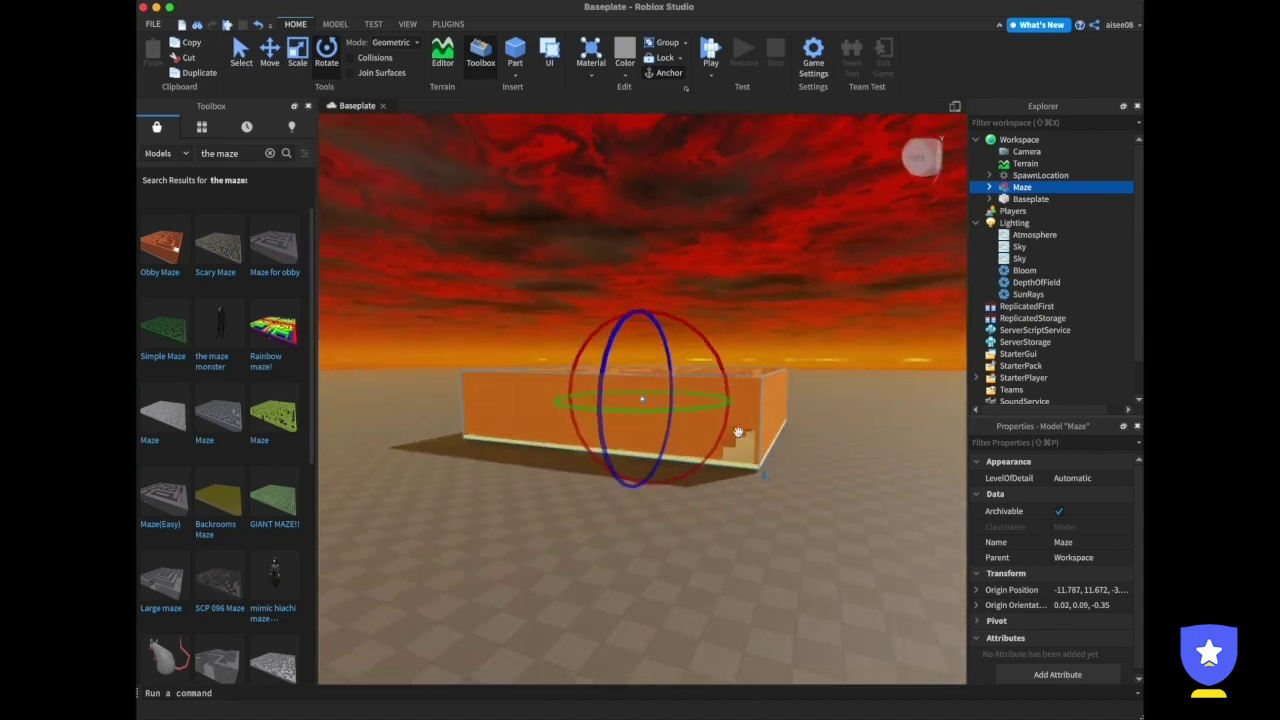
right_drag(730, 445, 730, 445)
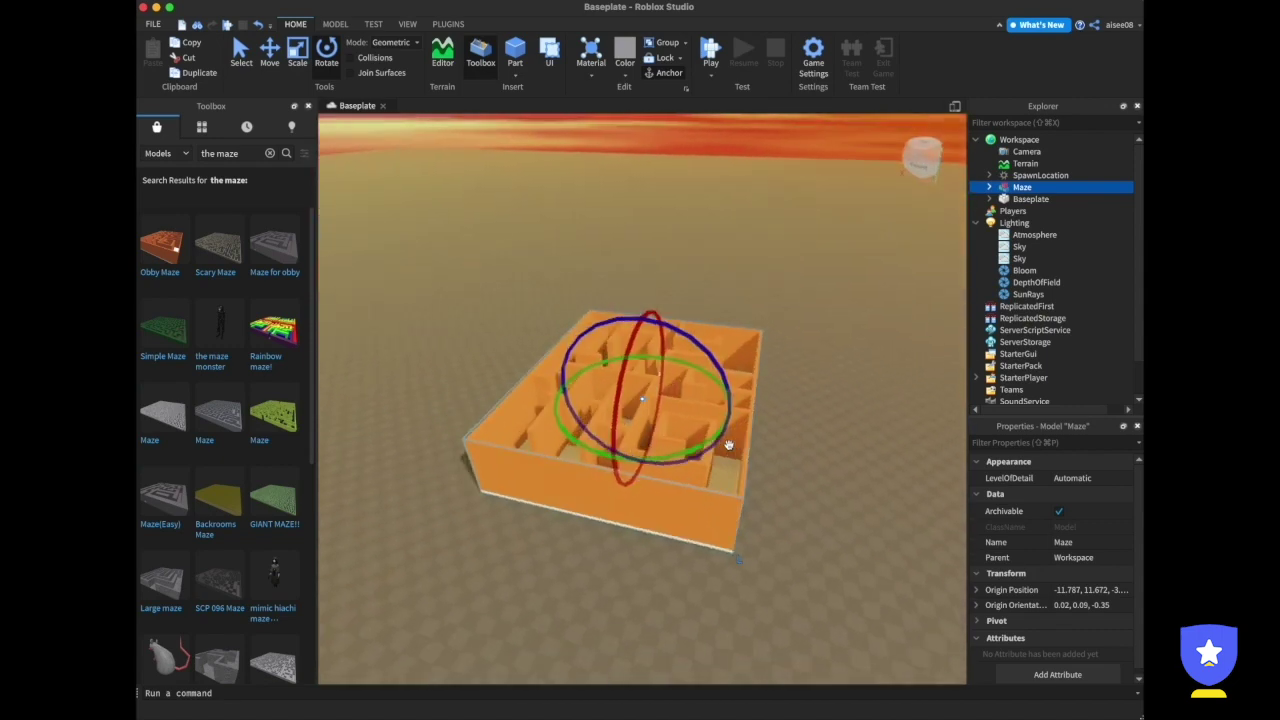
click(245, 55)
right_drag(814, 427, 814, 425)
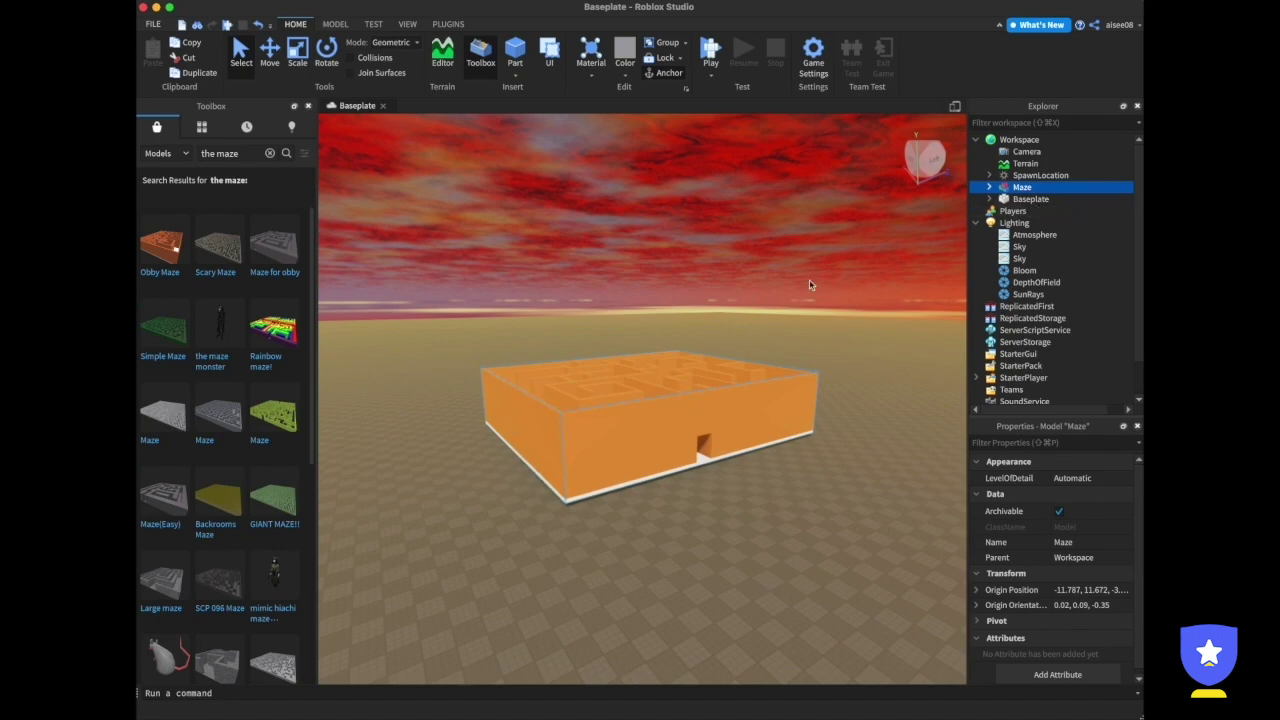
click(988, 188)
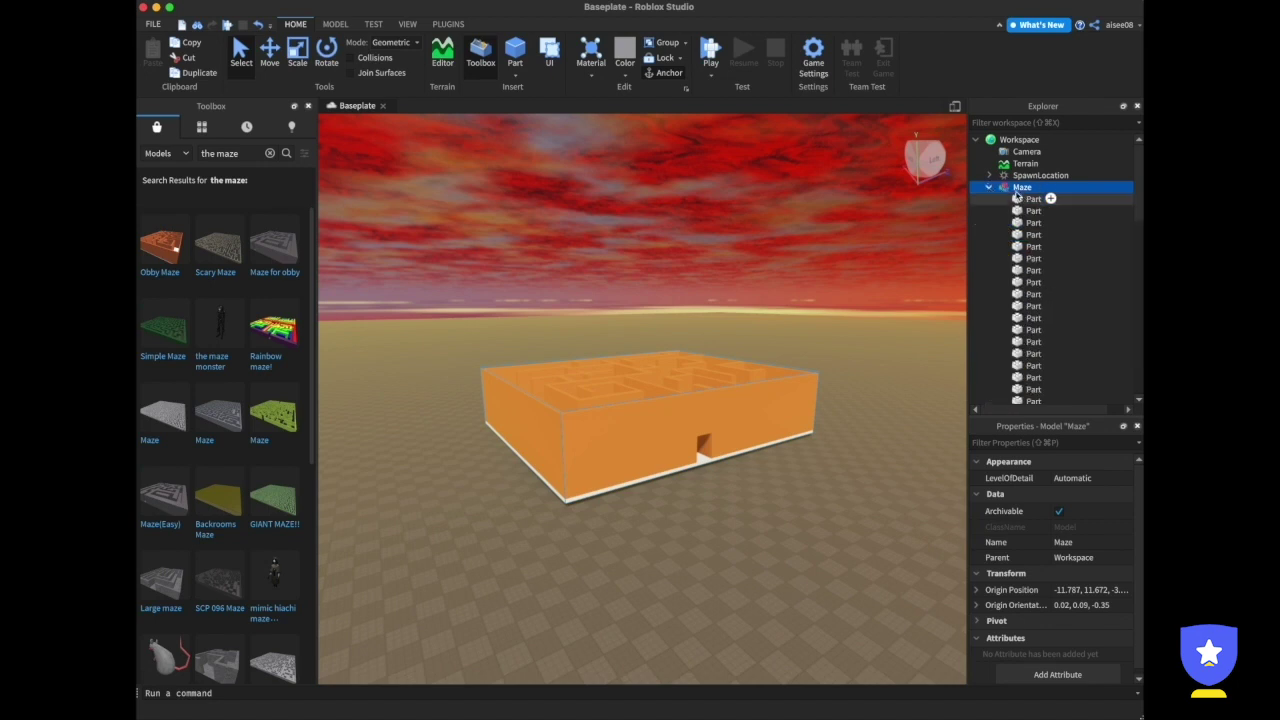
scroll(1055, 285, down, 3)
scroll(1055, 287, up, 3)
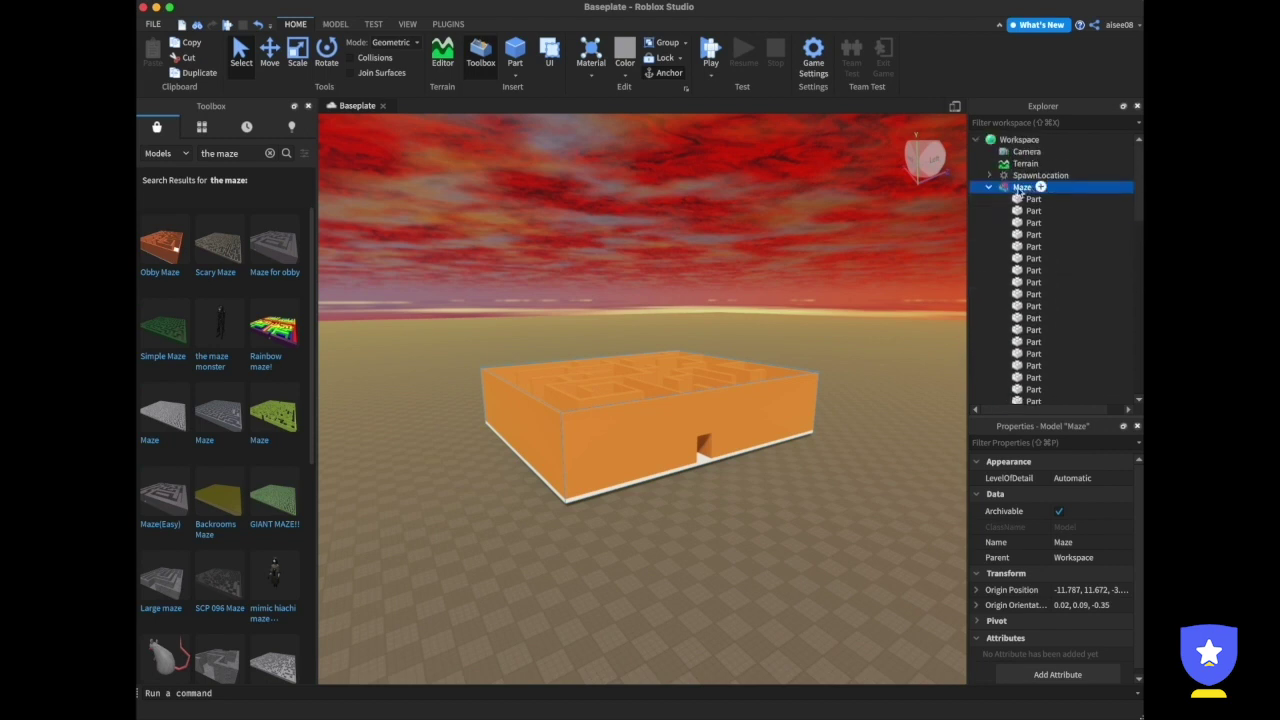
right_click(1021, 189)
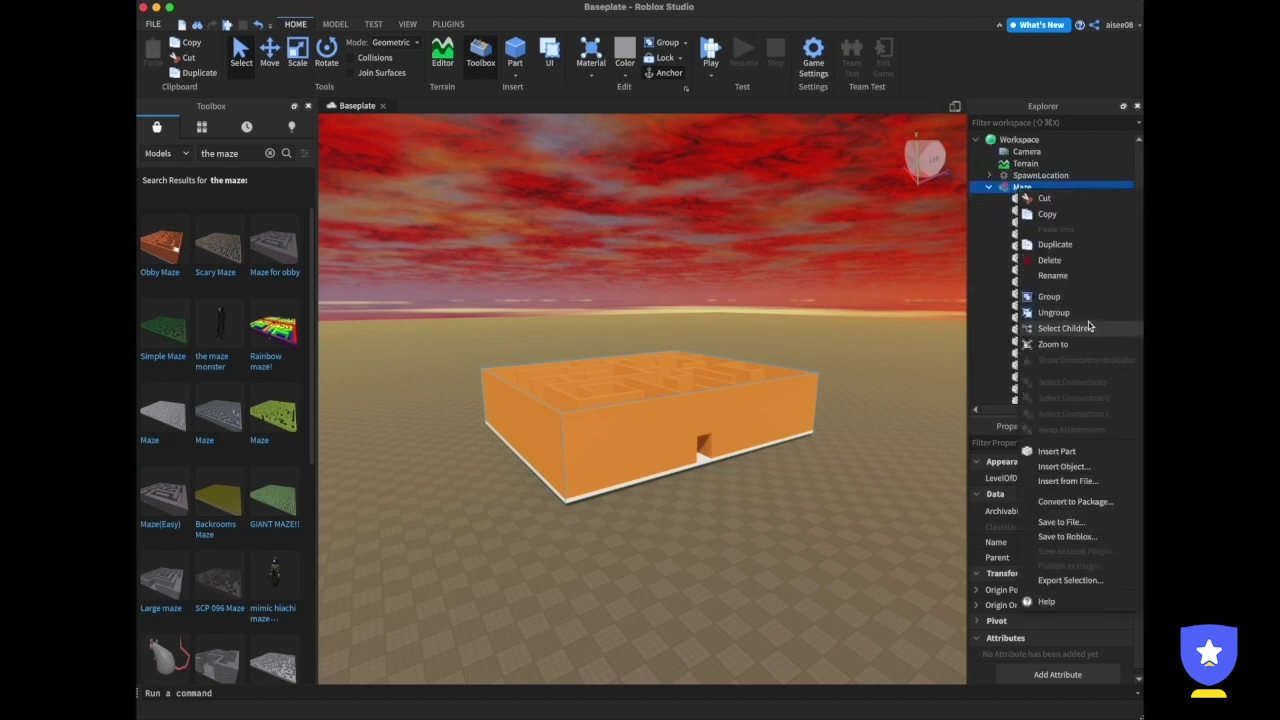
click(1066, 313)
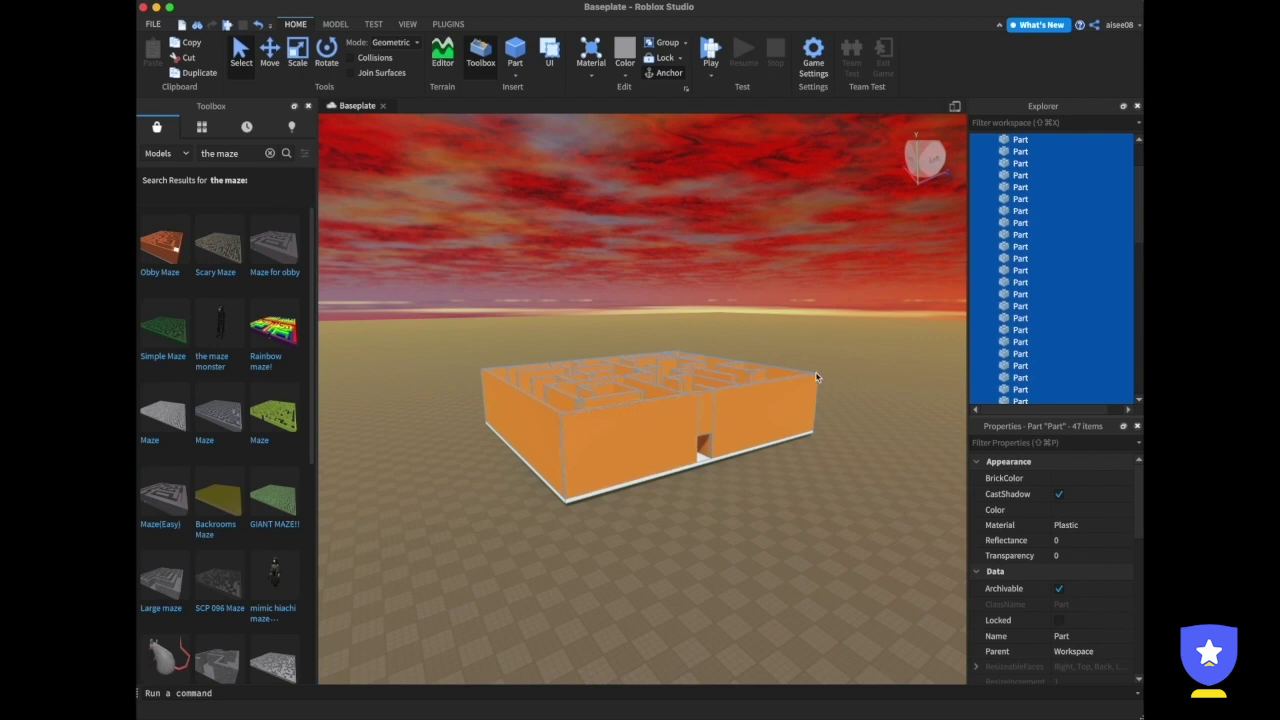
click(848, 331)
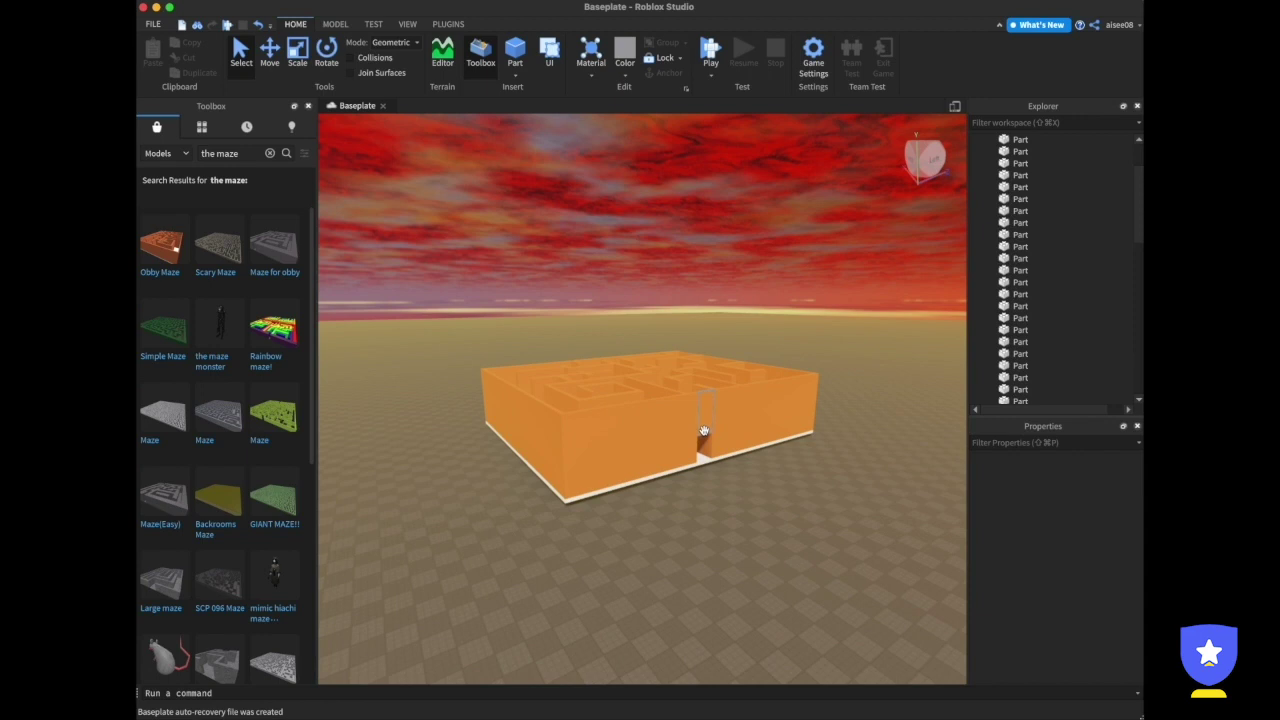
Scale the wall part above the maze entrance down to the ground so that it closes the doorway.
click(703, 430)
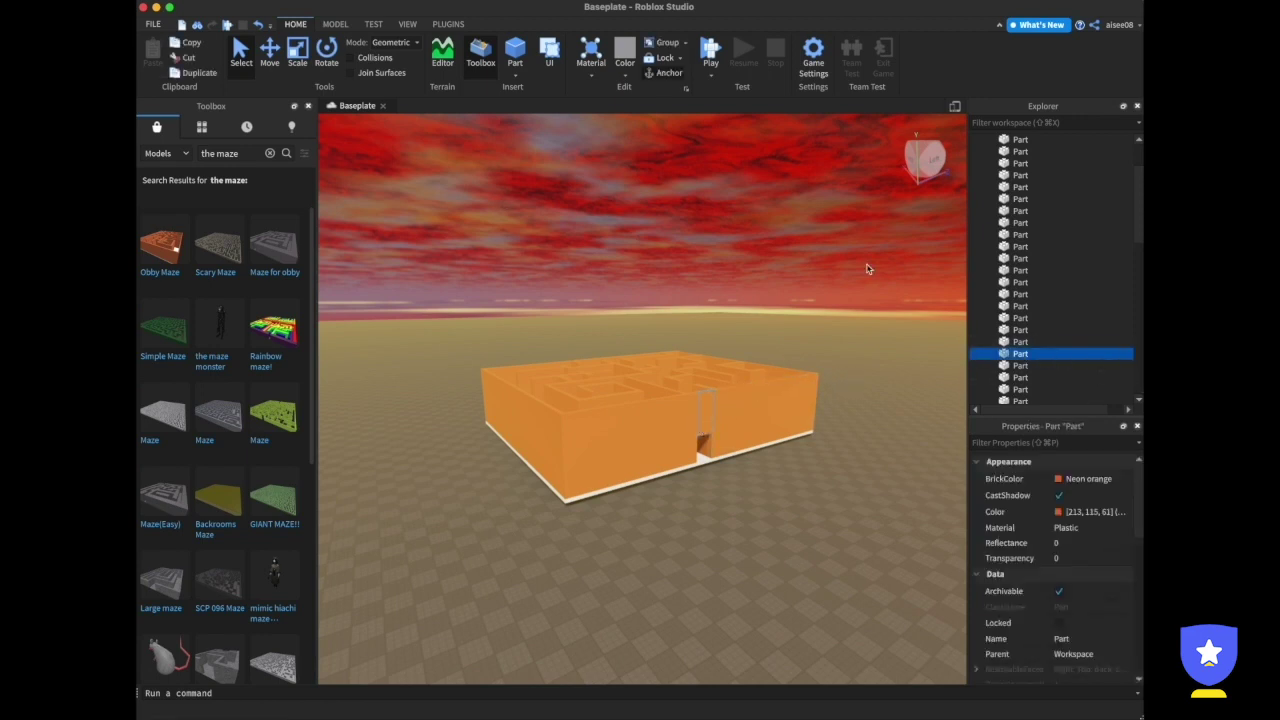
click(295, 52)
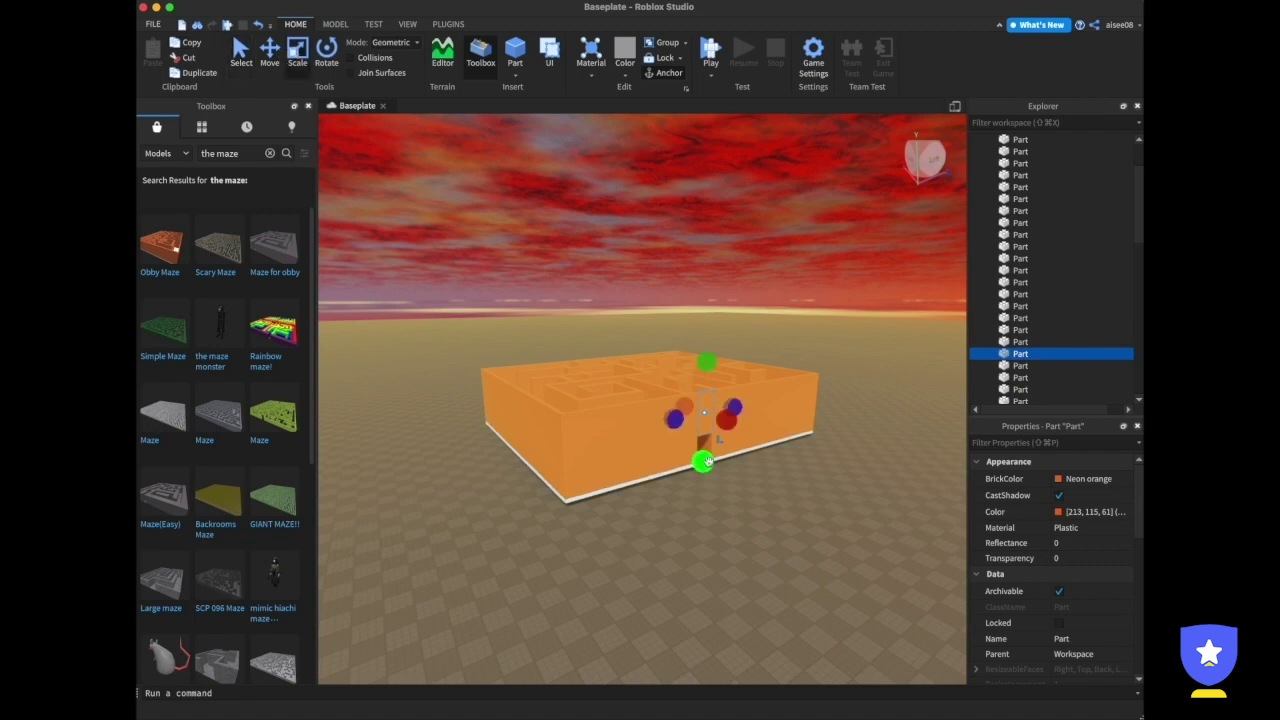
drag(706, 467, 705, 490)
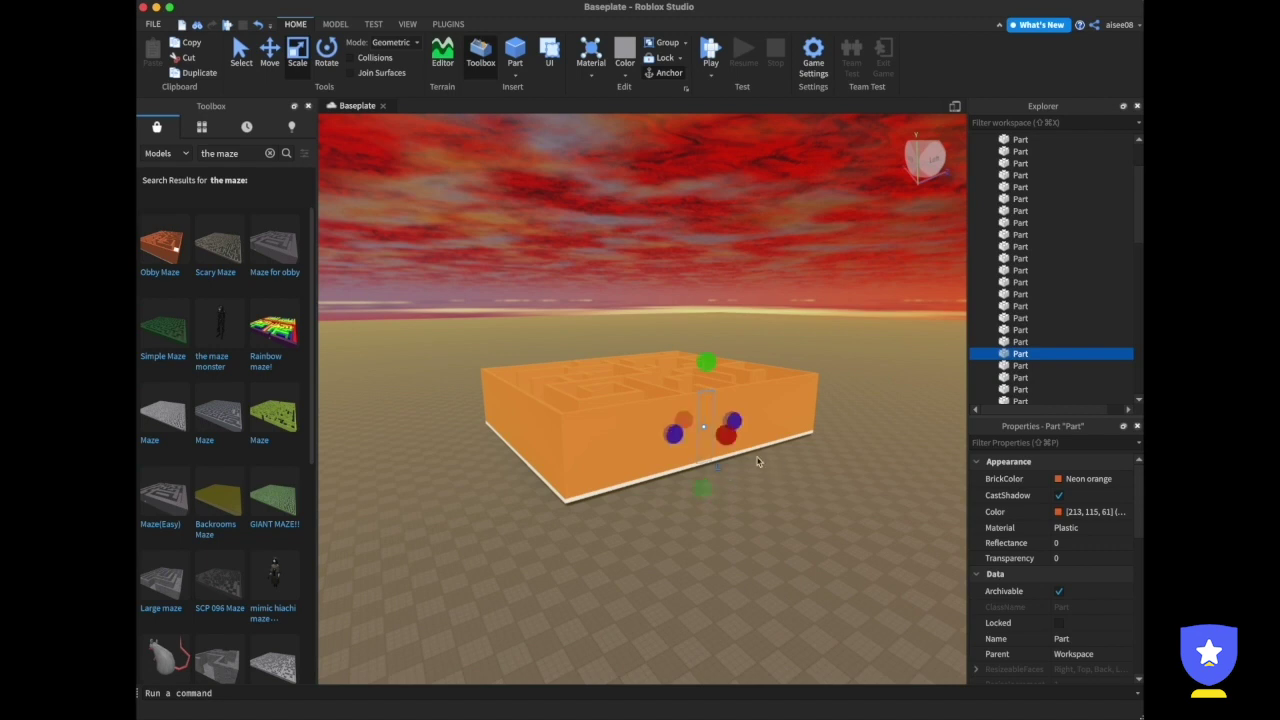
click(900, 300)
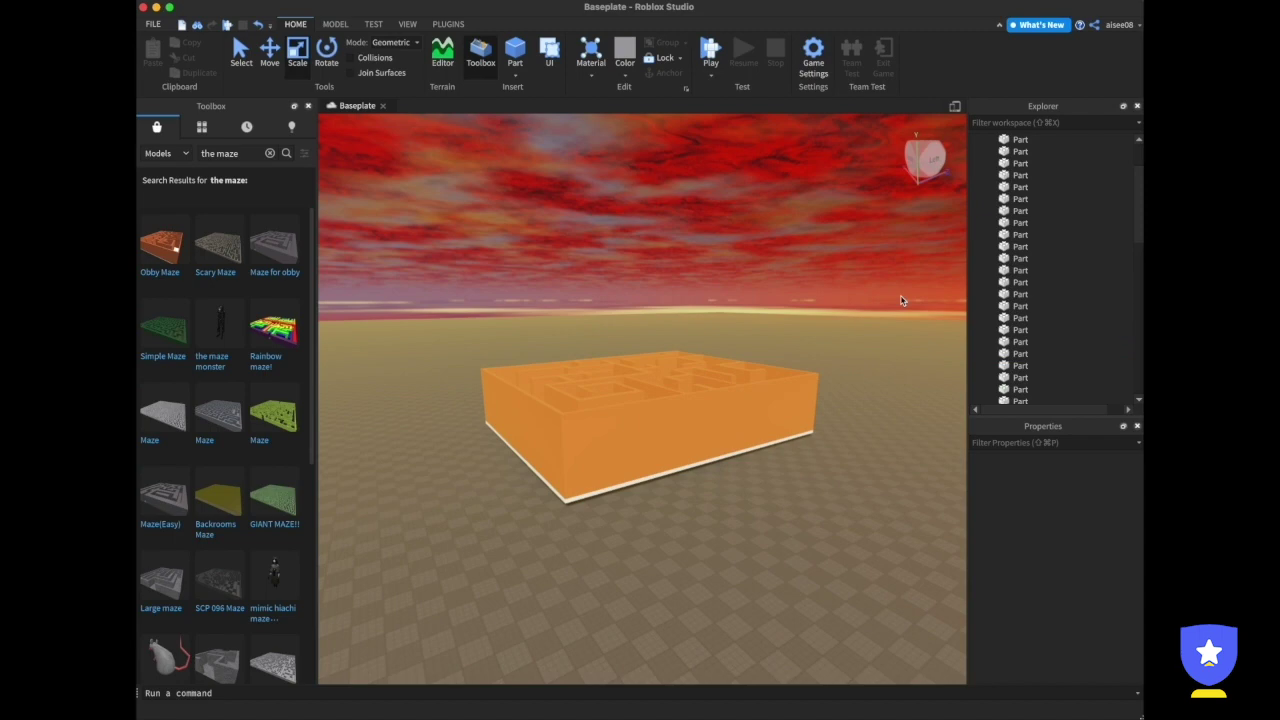
Rename the white base part of the maze to "floor".
right_drag(882, 314, 881, 314)
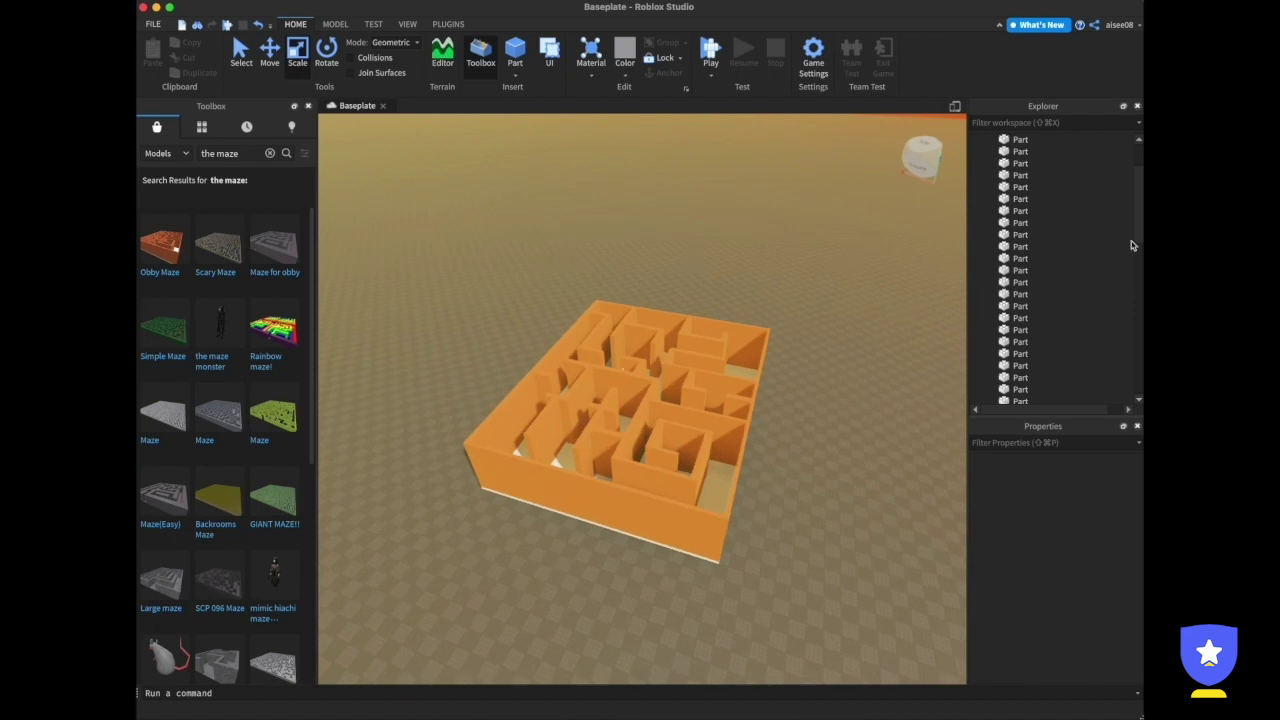
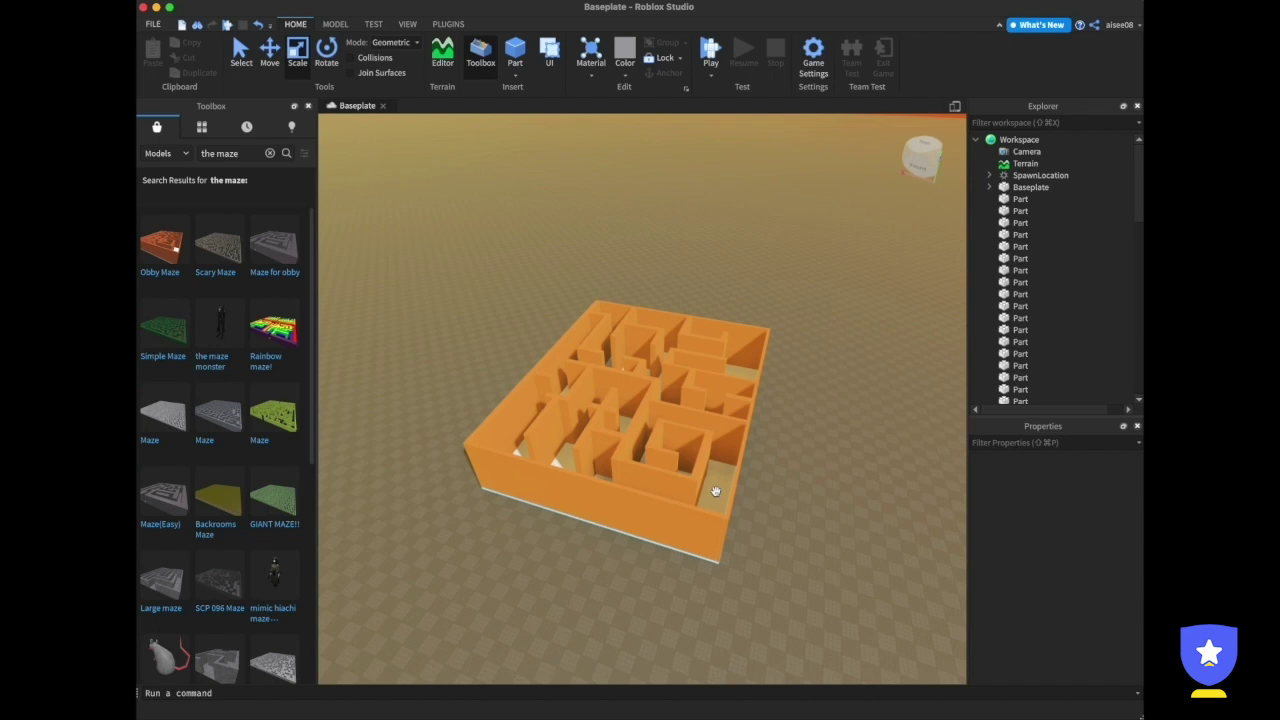
click(715, 491)
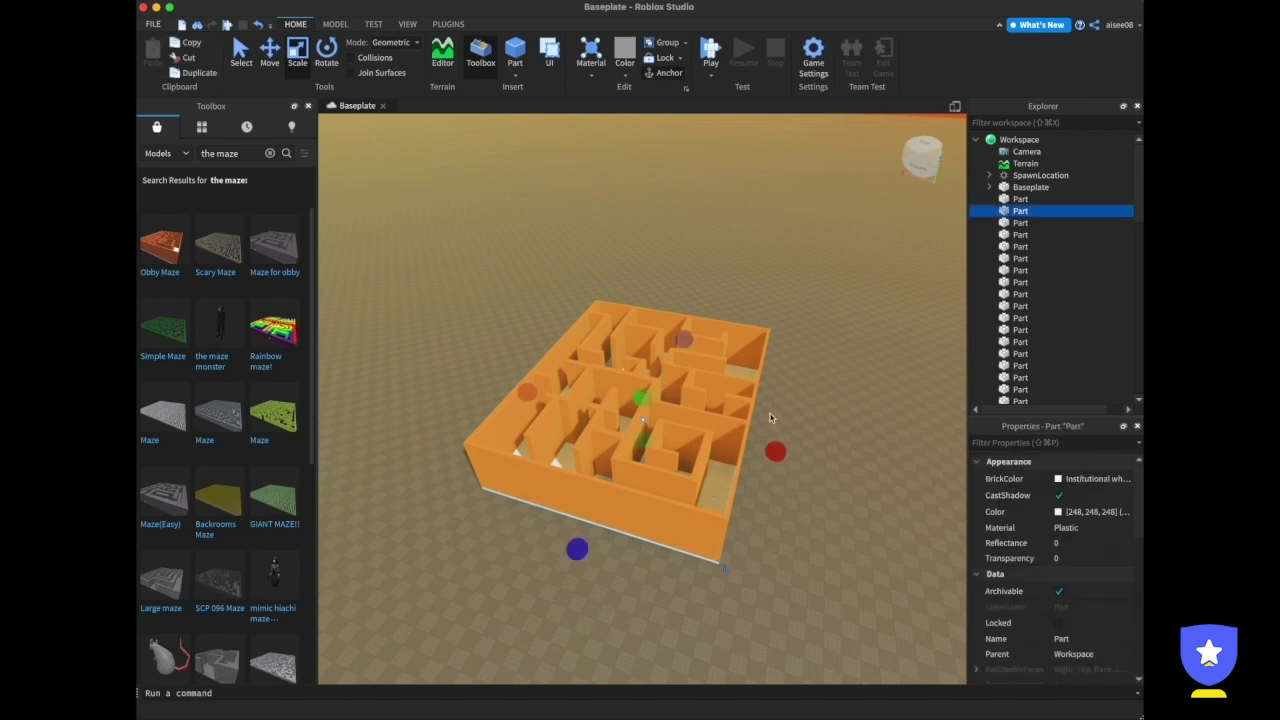
right_click(1021, 216)
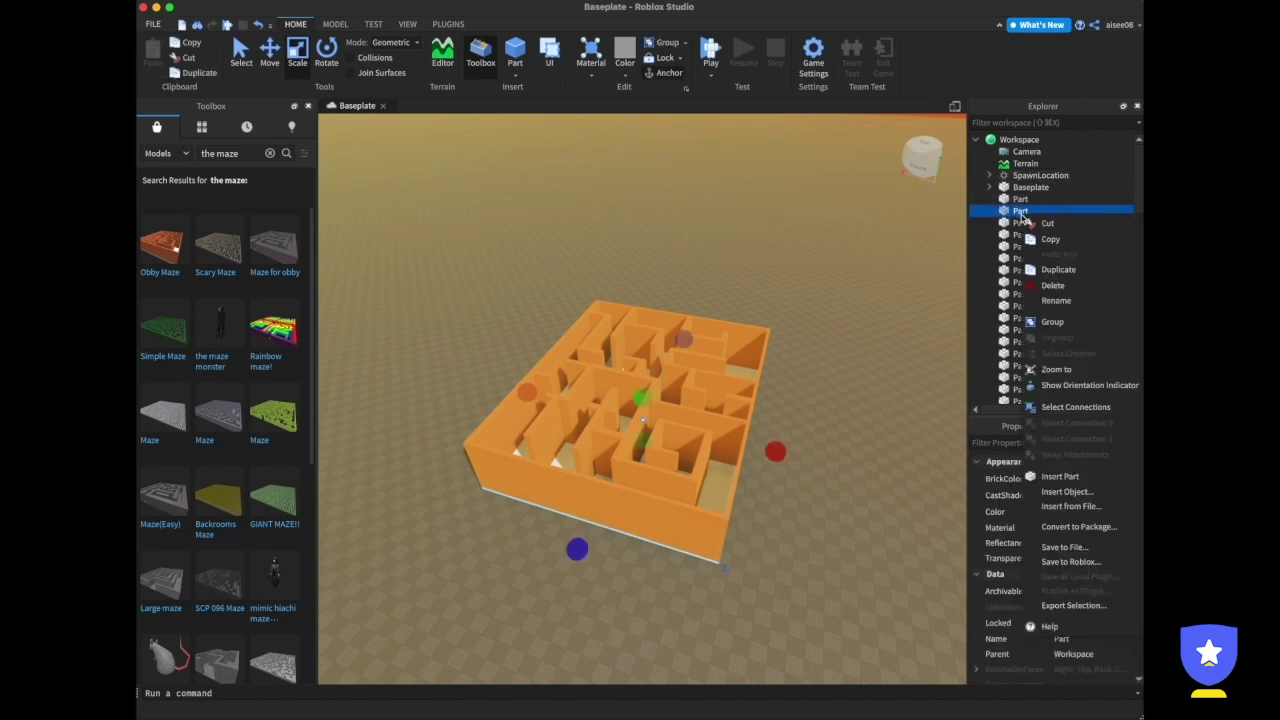
click(1050, 300)
text(floor)
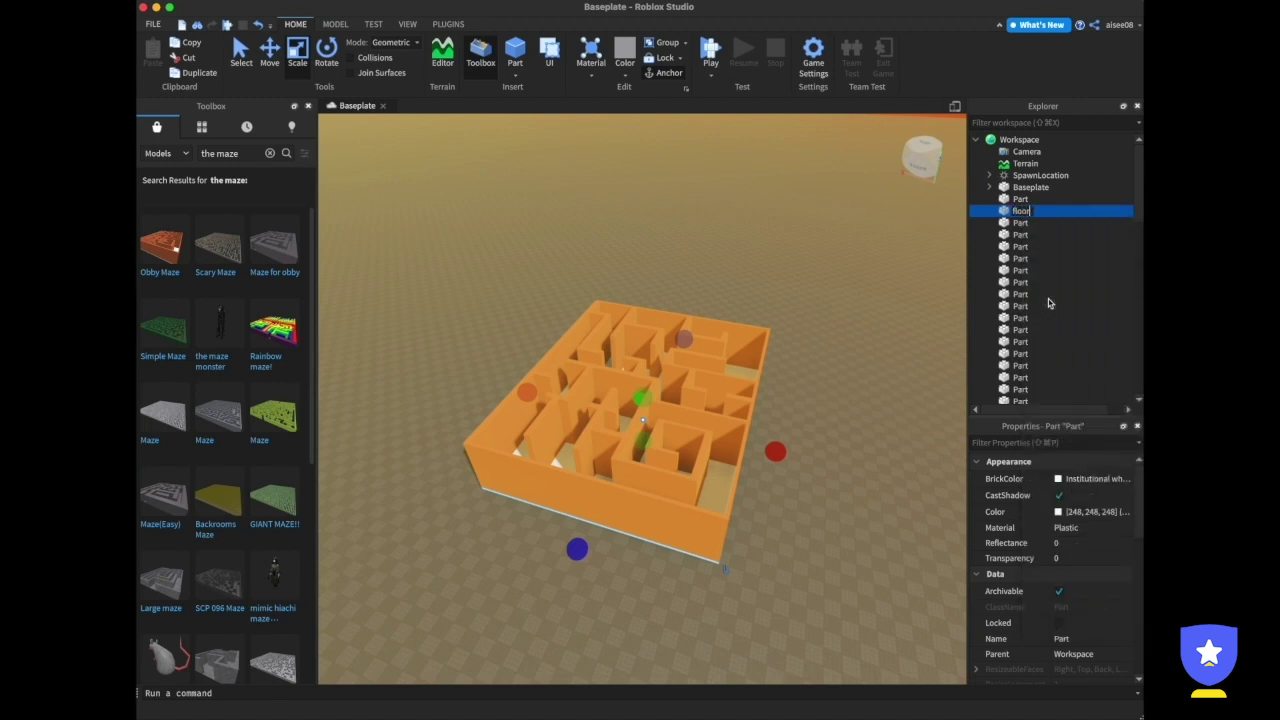
text(loor)
key(Return)
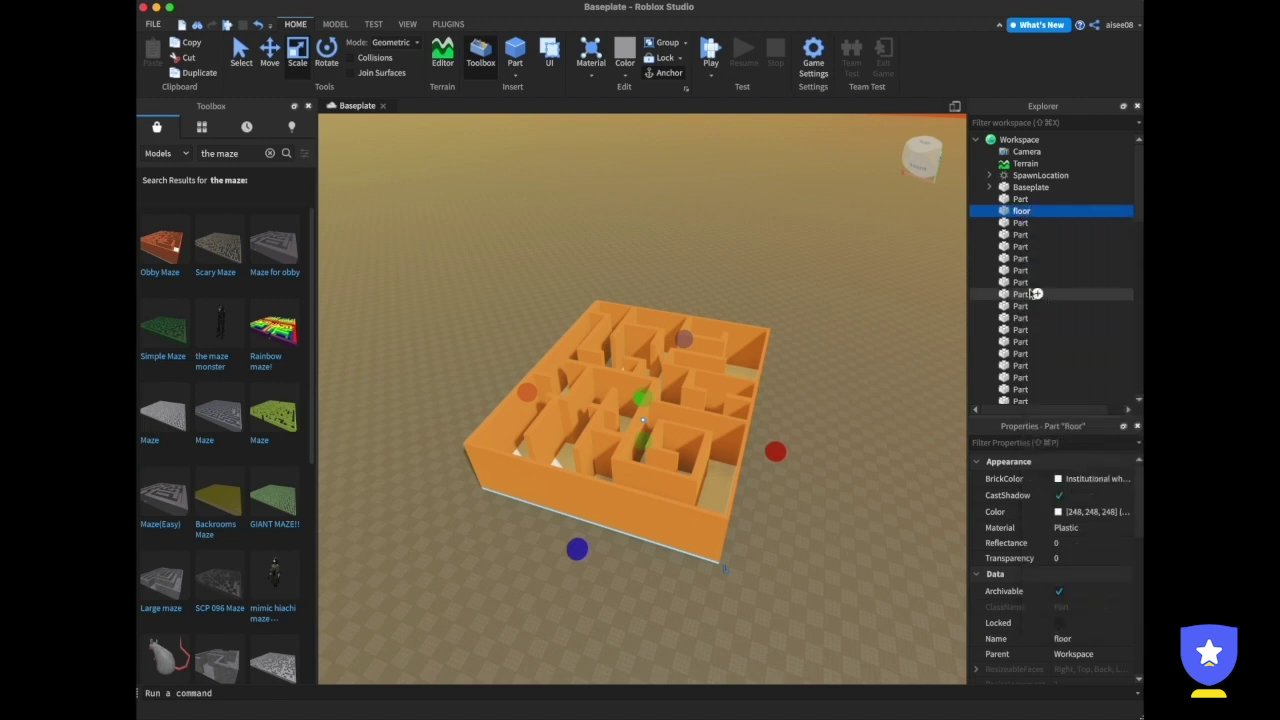
Select all the maze parts except the floor and group them into one model.
click(1018, 199)
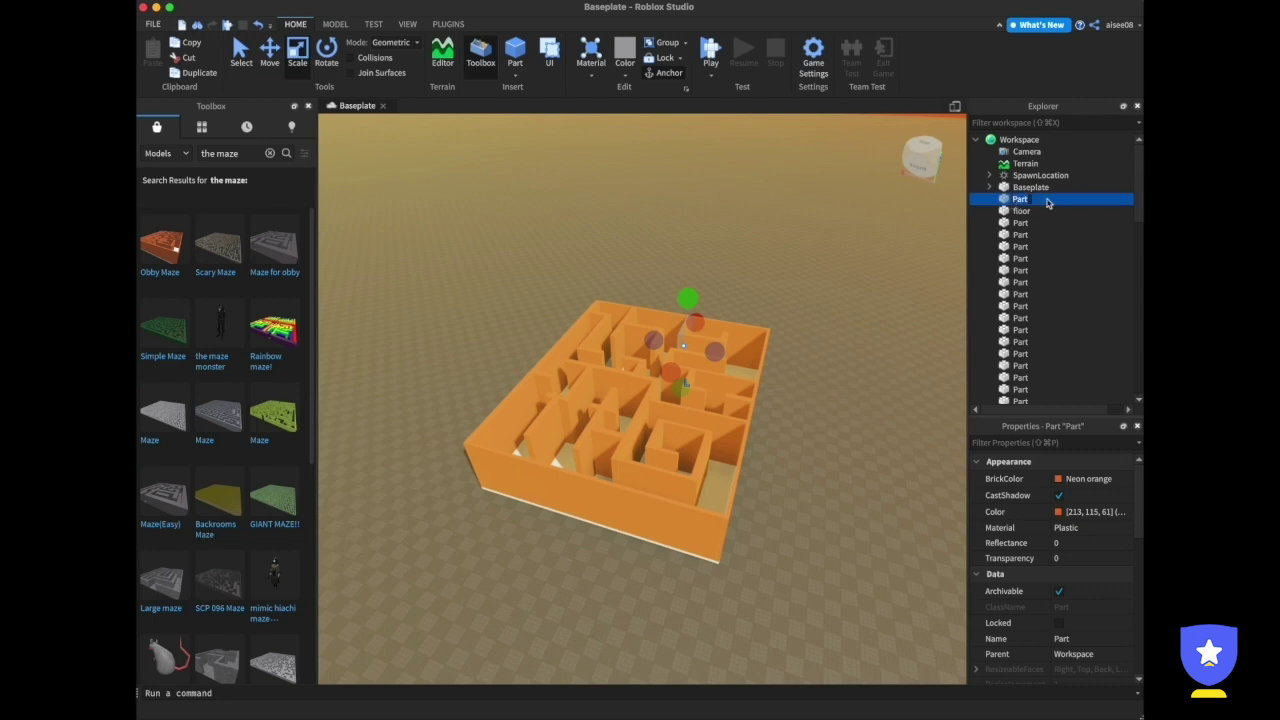
scroll(1054, 263, down, 10)
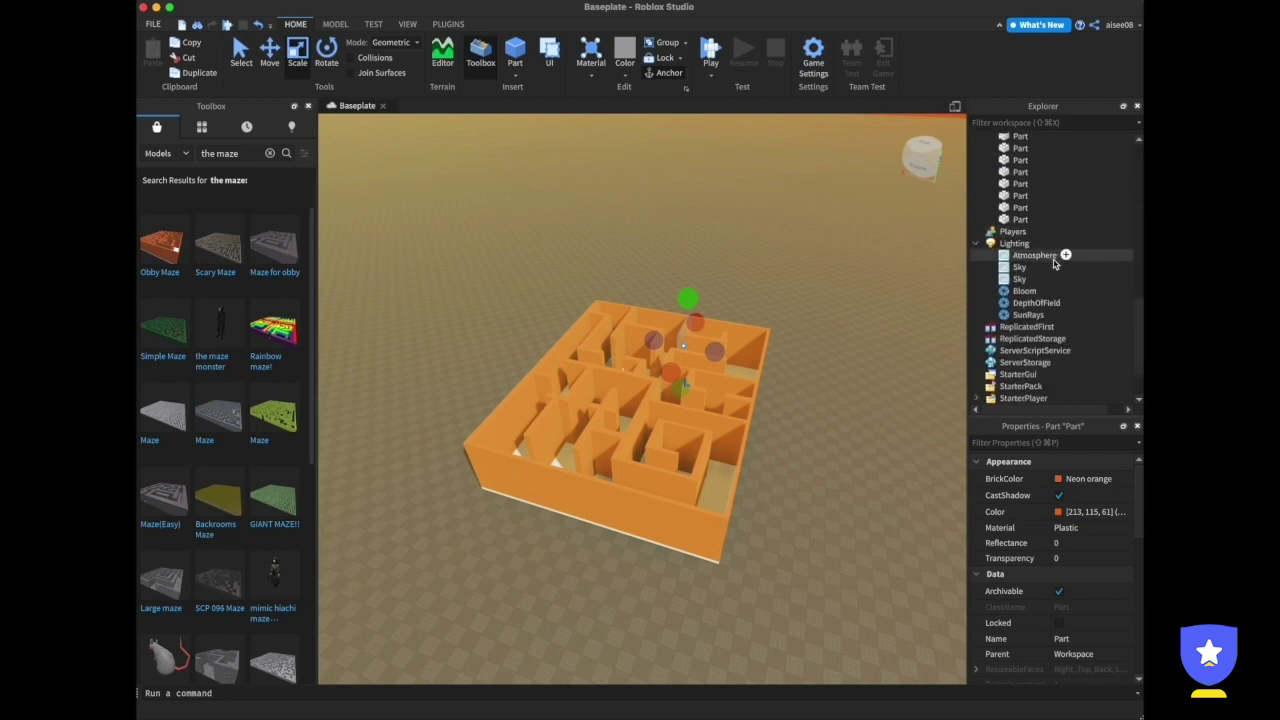
shift+click(1036, 208)
scroll(1067, 217, up, 5)
scroll(1066, 217, up, 6)
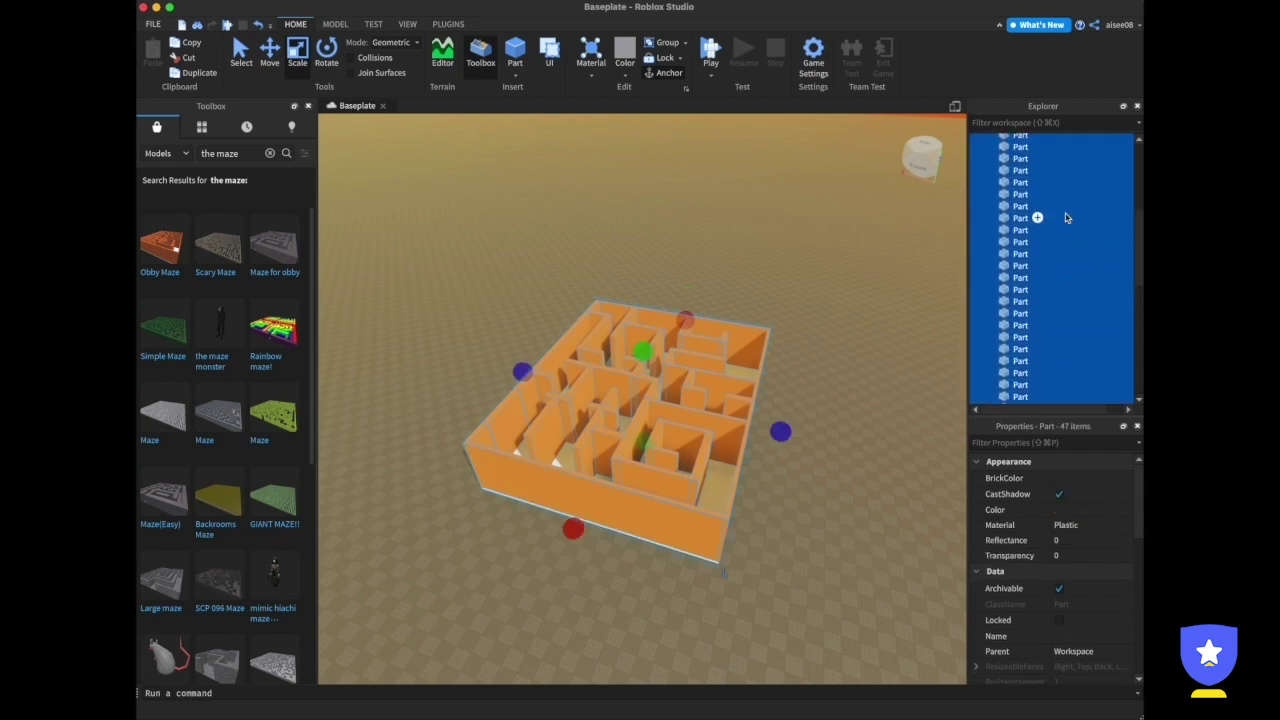
scroll(1066, 217, down, 2)
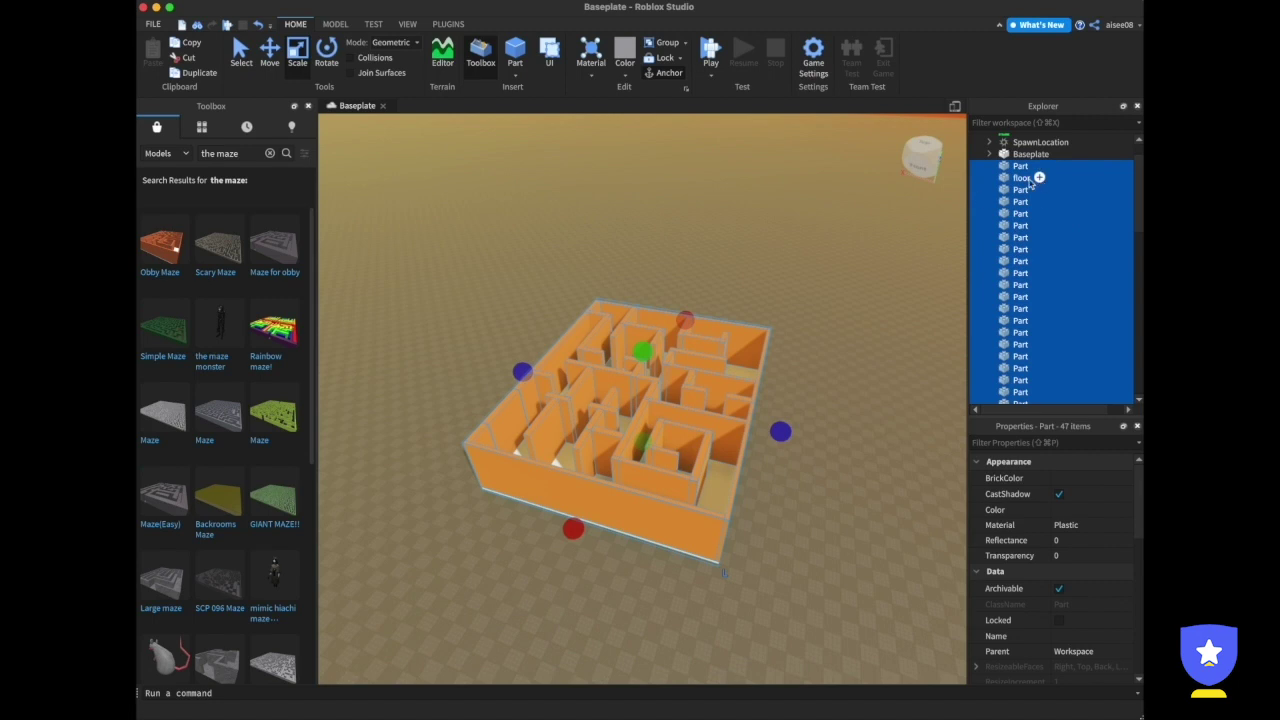
drag(1027, 183, 1037, 236)
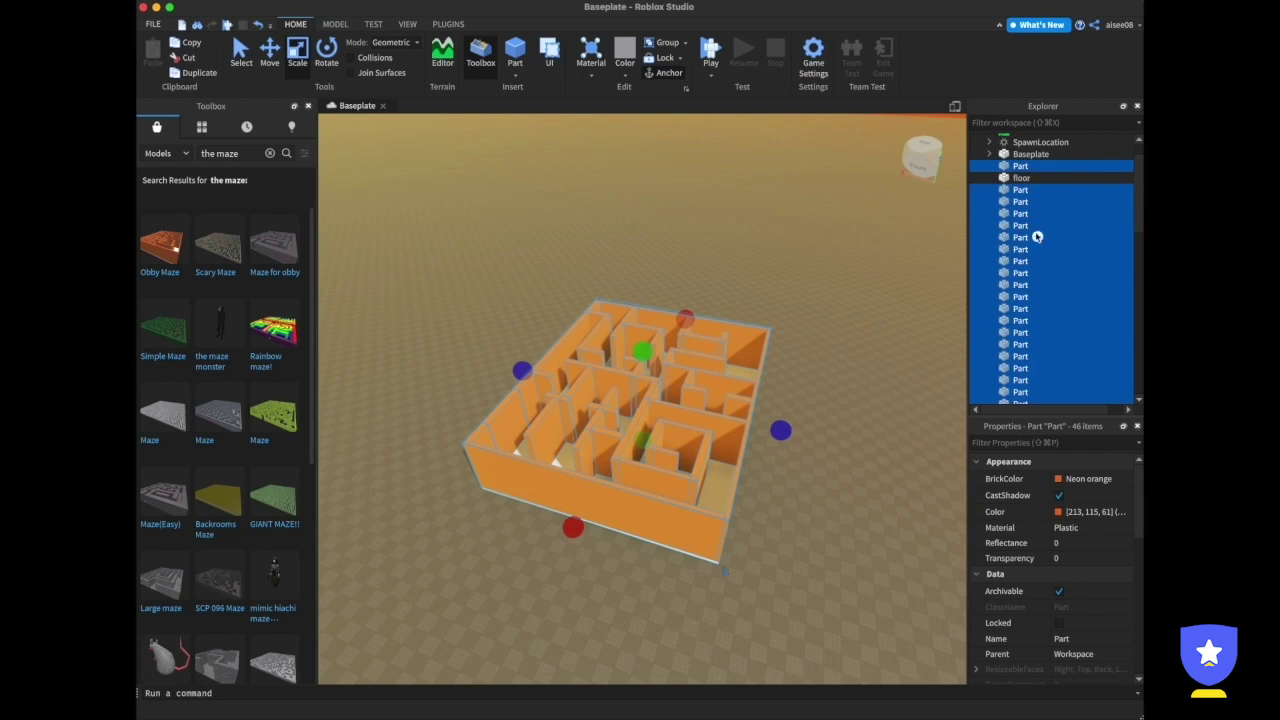
right_click(1037, 236)
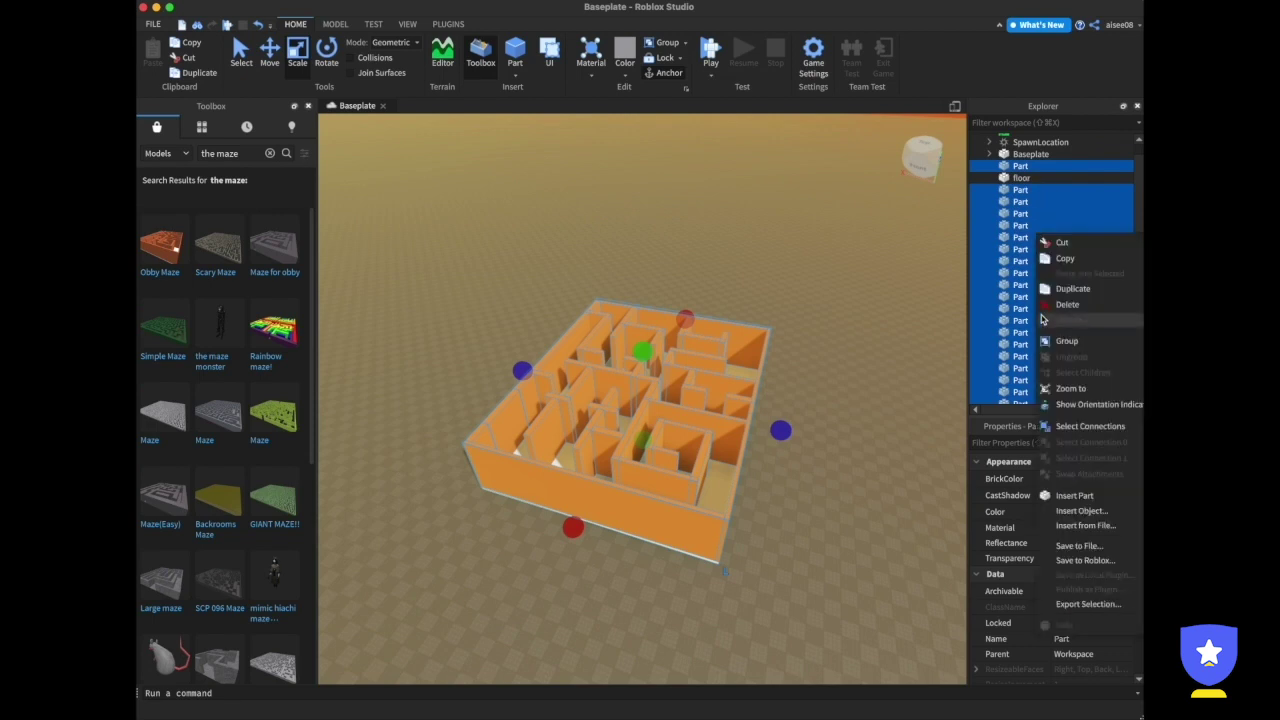
click(1068, 341)
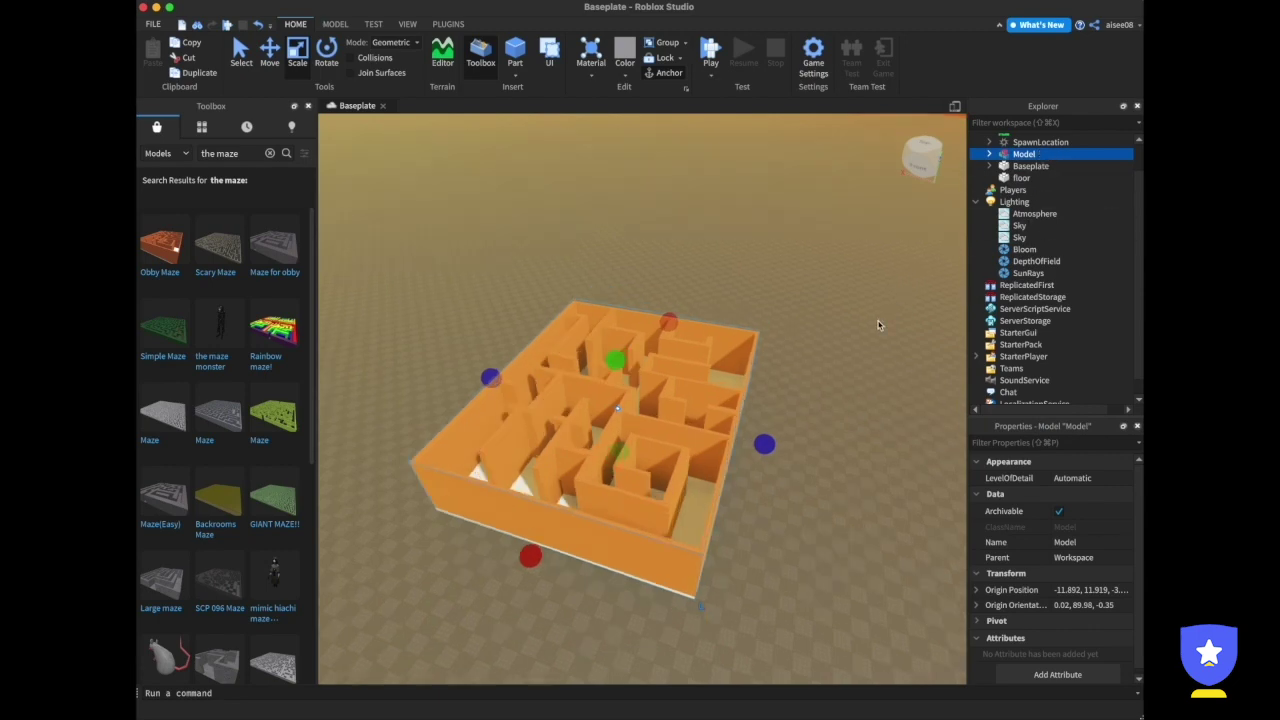
right_drag(878, 320, 878, 319)
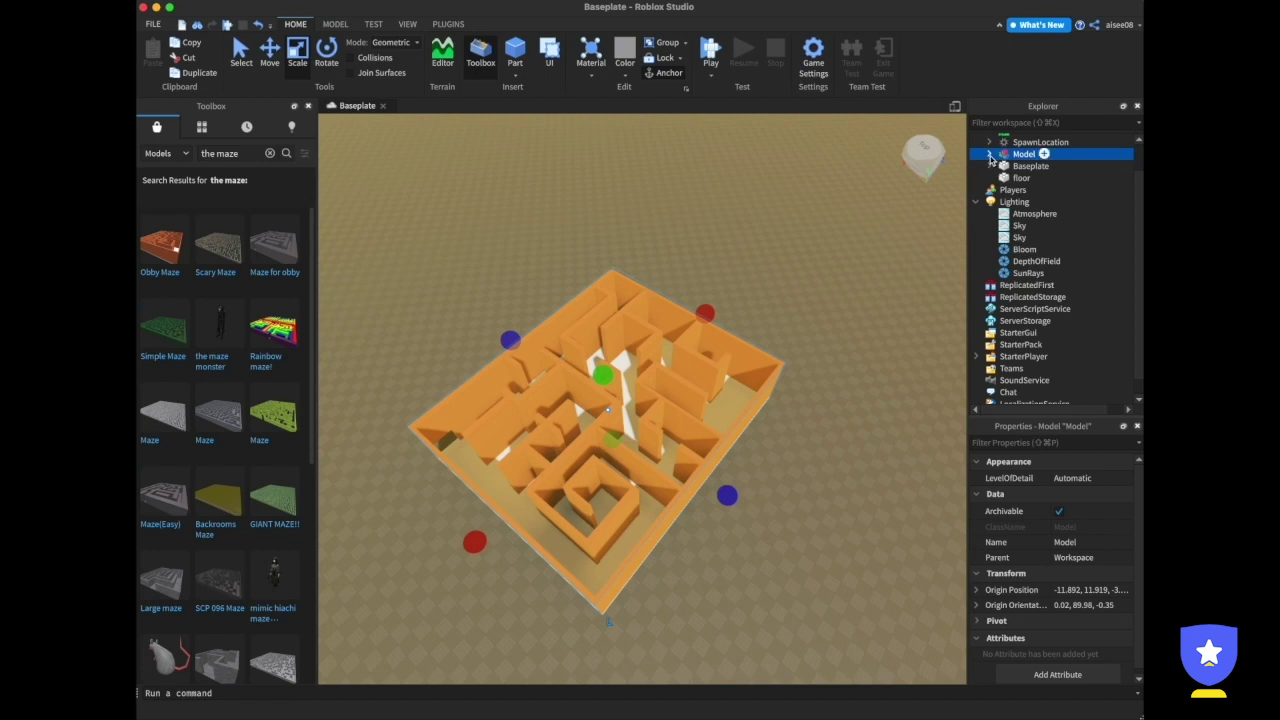
click(269, 50)
click(240, 50)
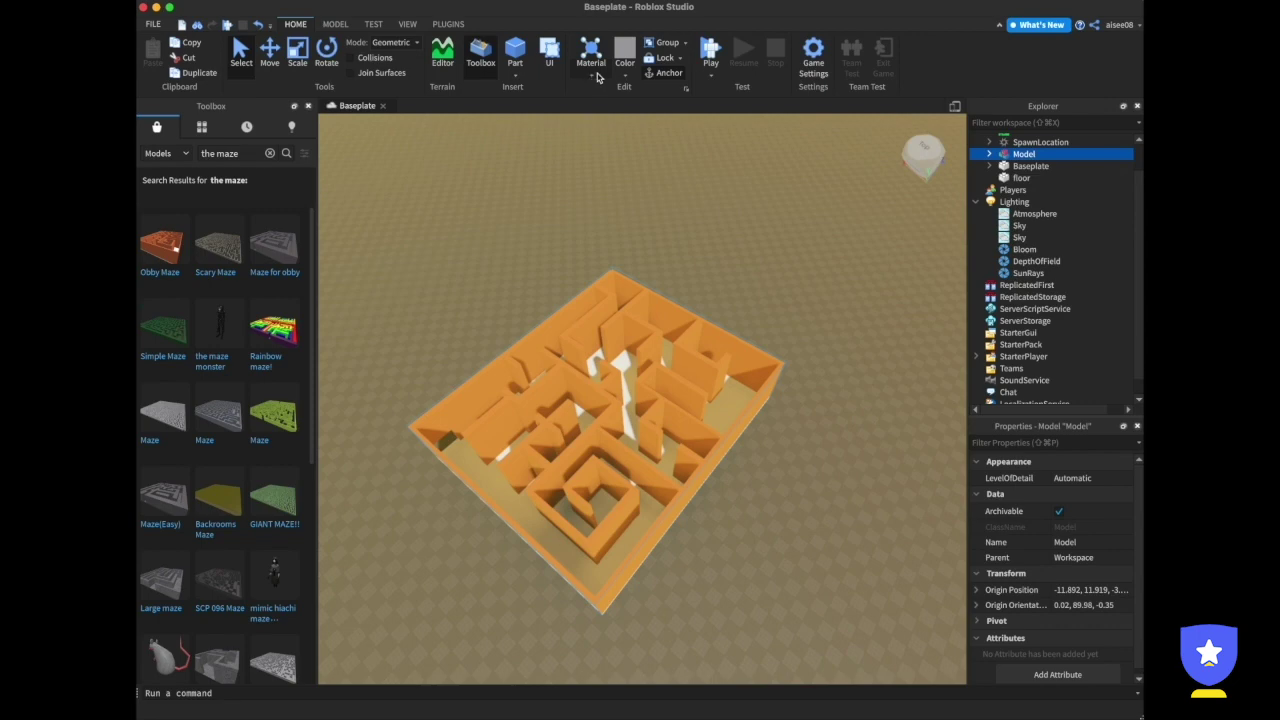
scroll(597, 75, down, 3)
click(335, 24)
click(297, 25)
scroll(297, 25, down, 2)
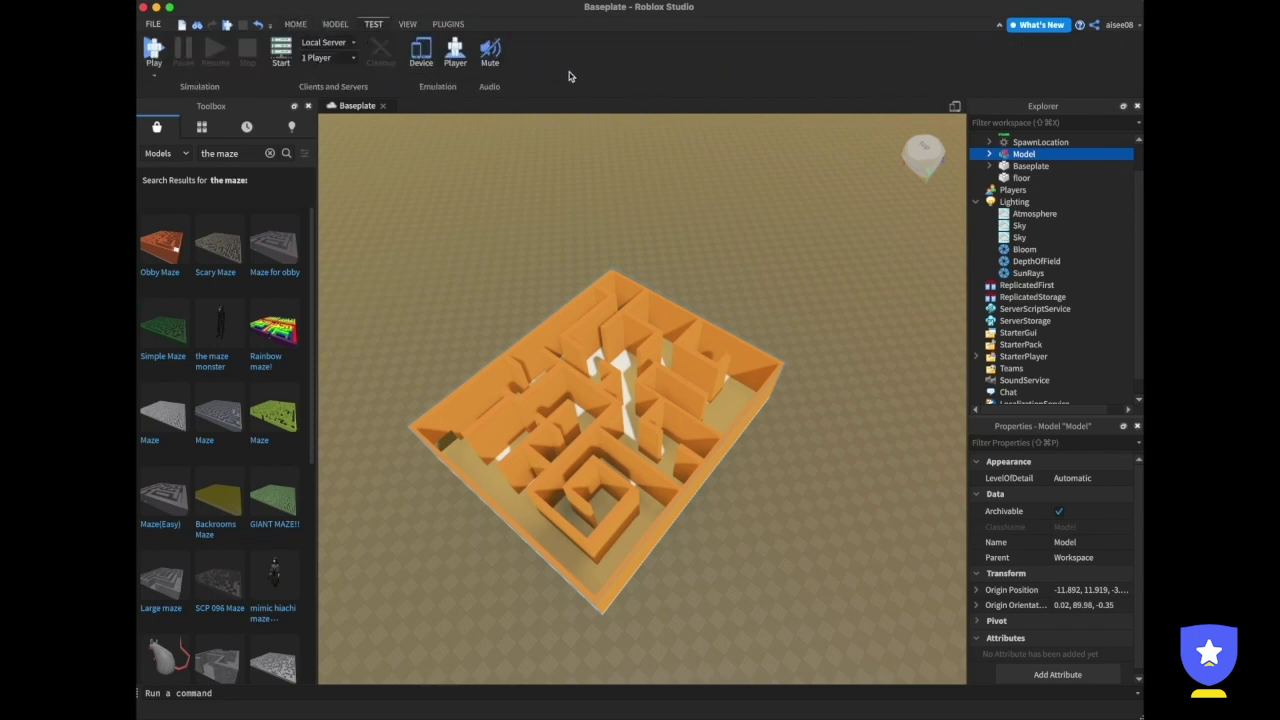
click(292, 28)
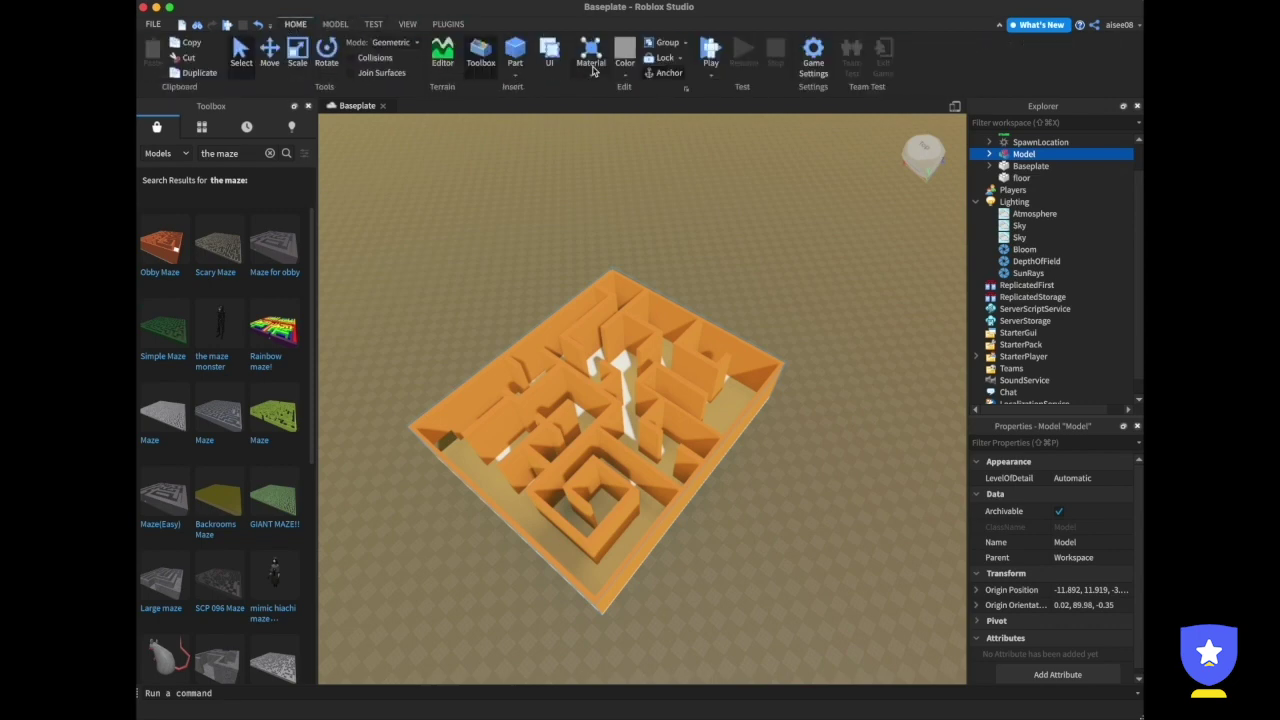
scroll(288, 24, down, 1)
click(295, 24)
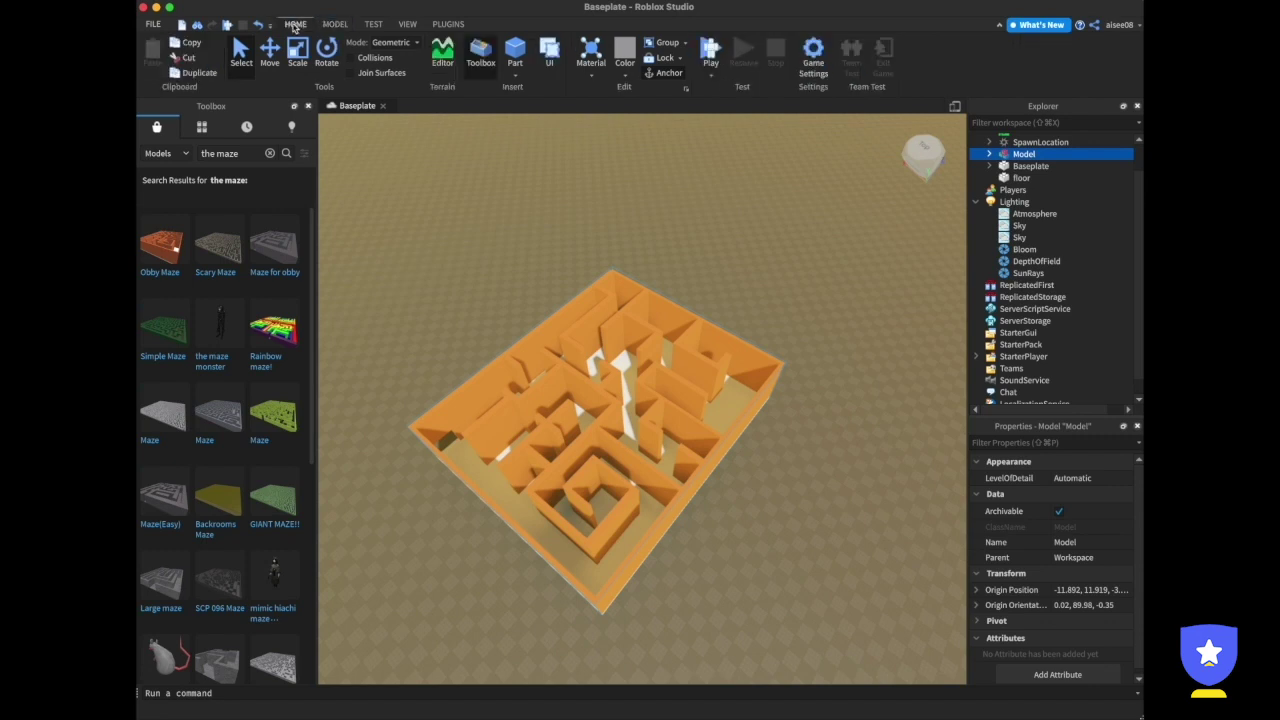
Apply the Brick material to the grouped maze walls model and check the texture up close.
click(589, 76)
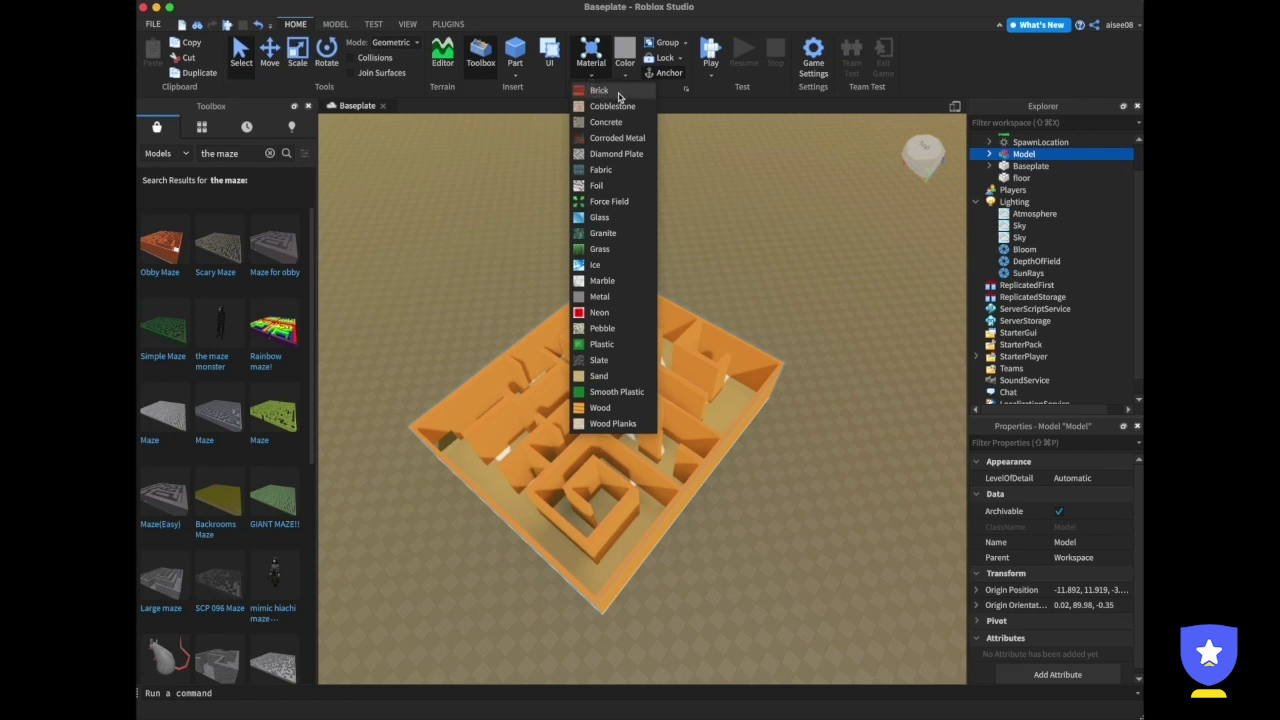
click(618, 92)
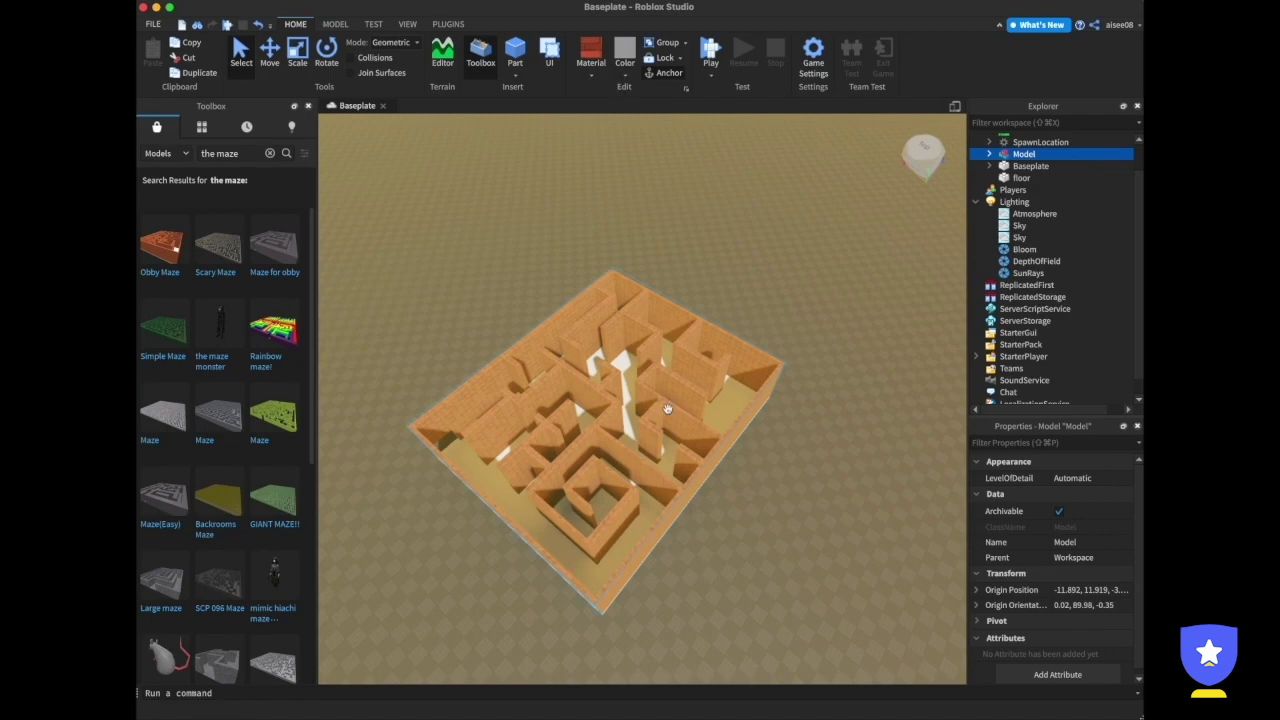
scroll(667, 405, up, 10)
scroll(667, 408, up, 3)
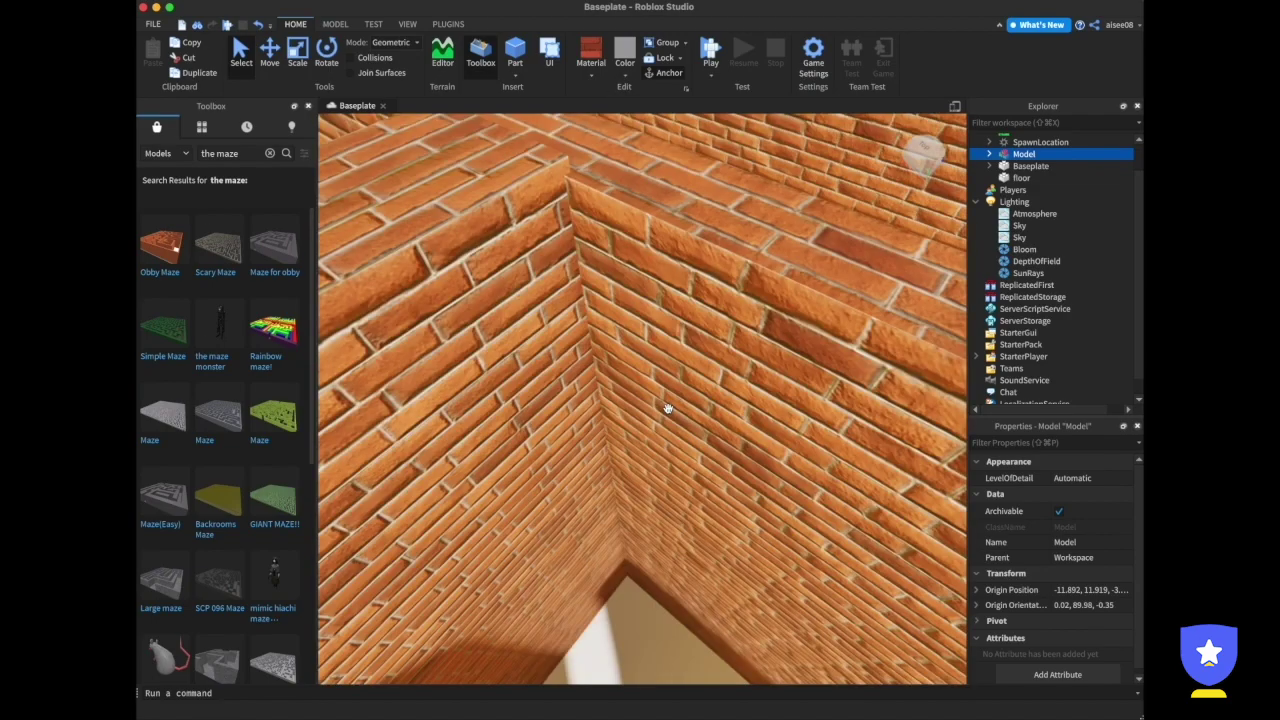
scroll(667, 408, down, 12)
scroll(667, 408, down, 2)
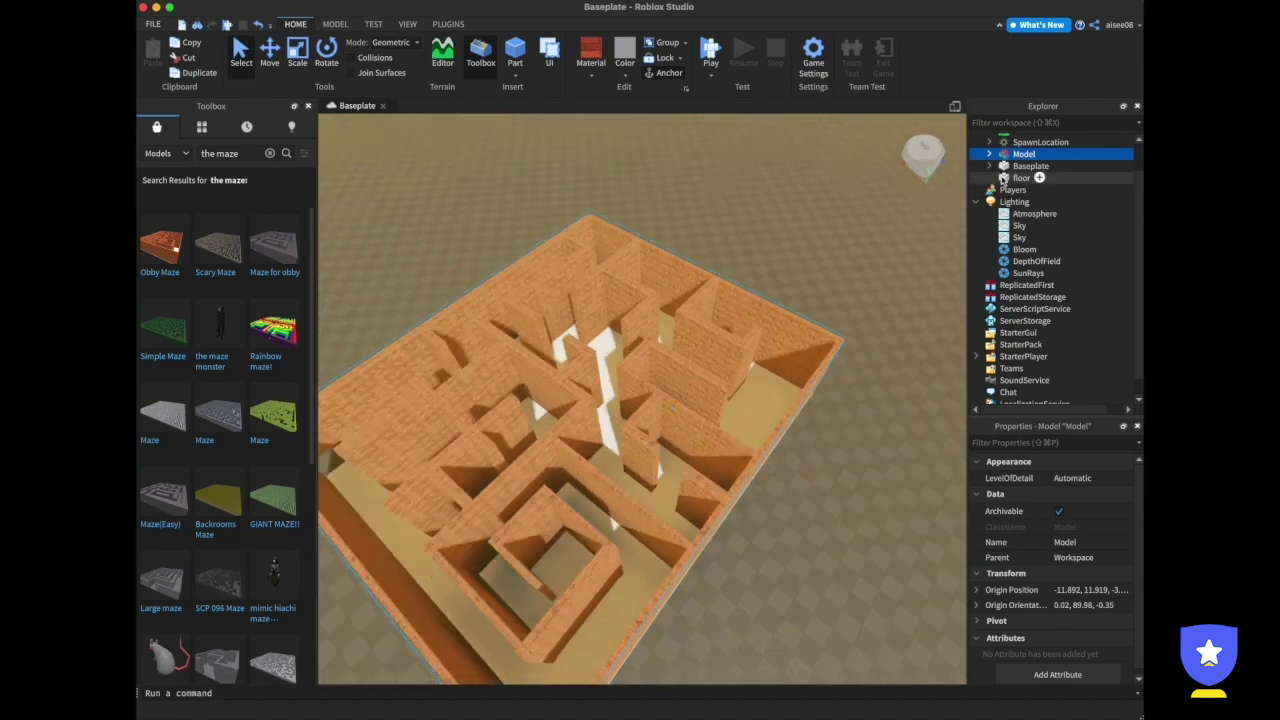
Give the maze's floor part the Cobblestone material and the Medium brown color.
click(1021, 177)
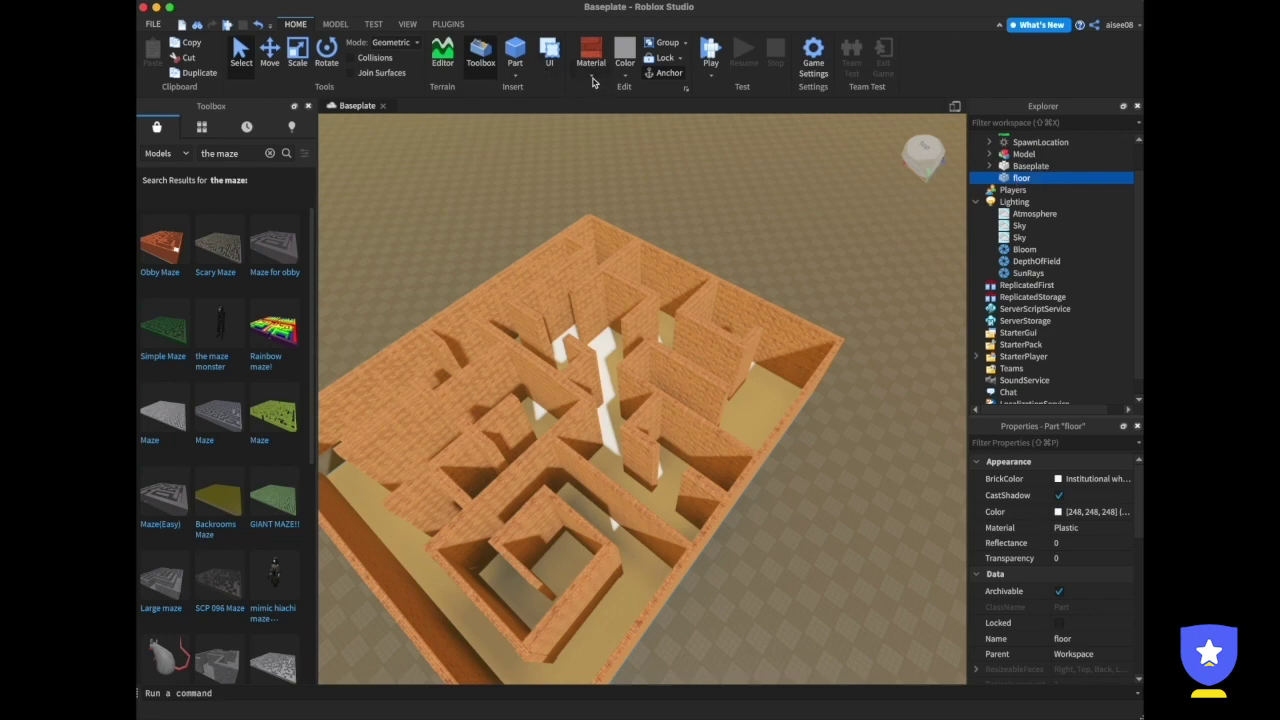
click(586, 78)
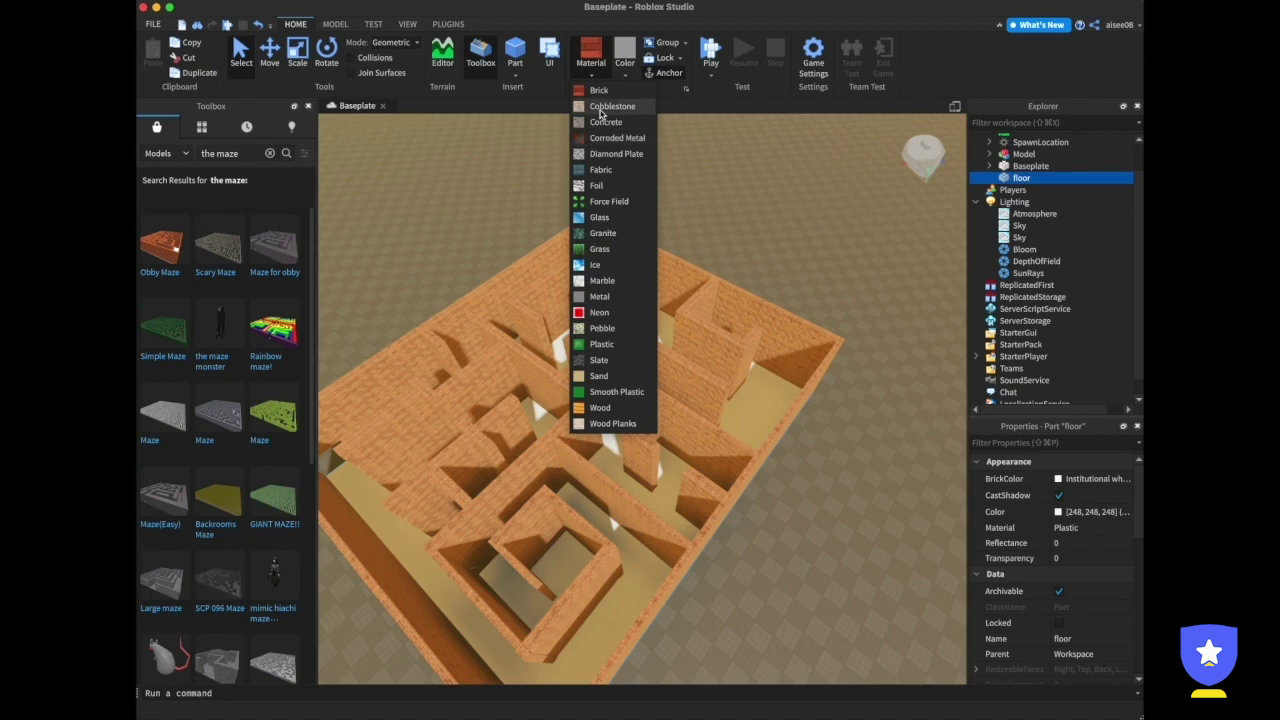
click(600, 107)
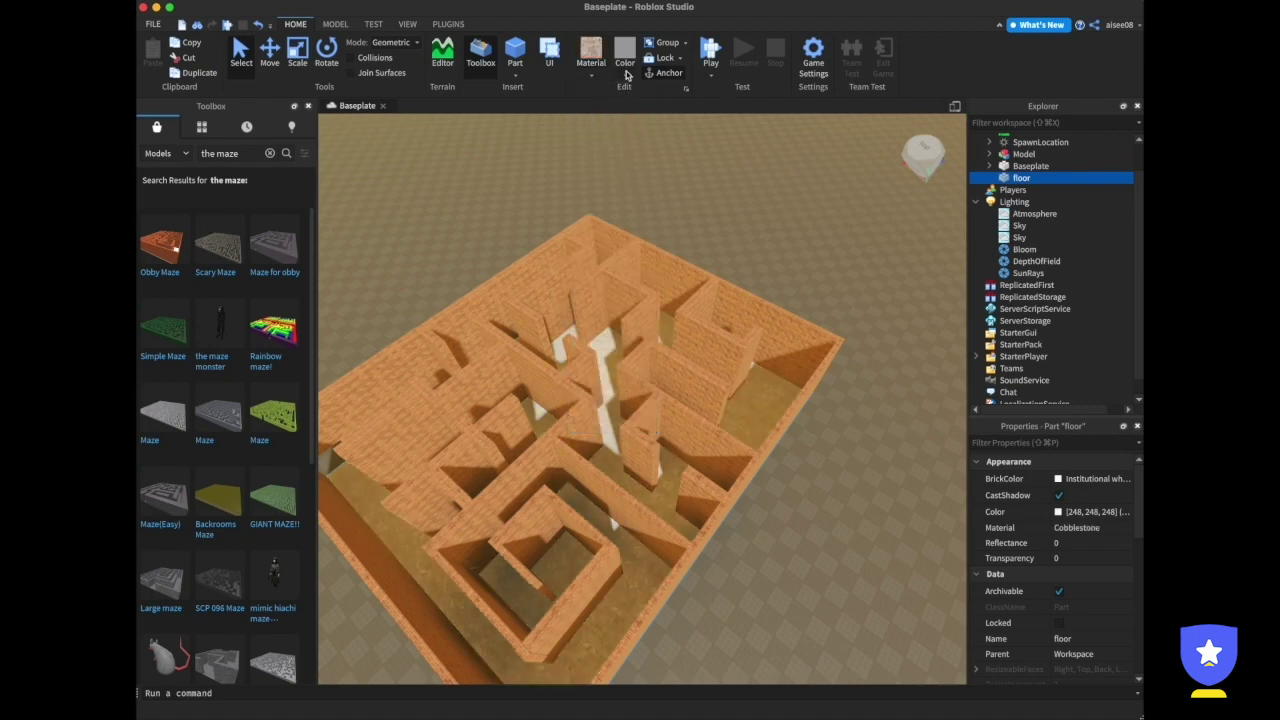
click(626, 74)
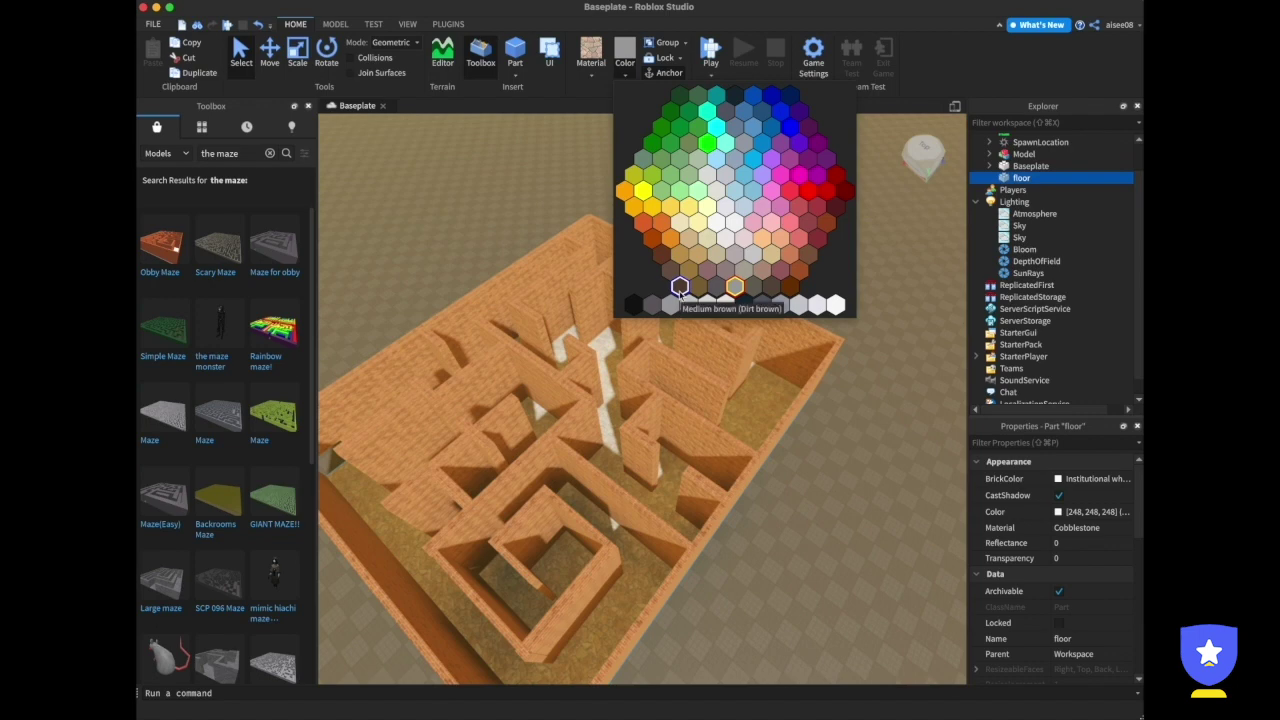
click(679, 287)
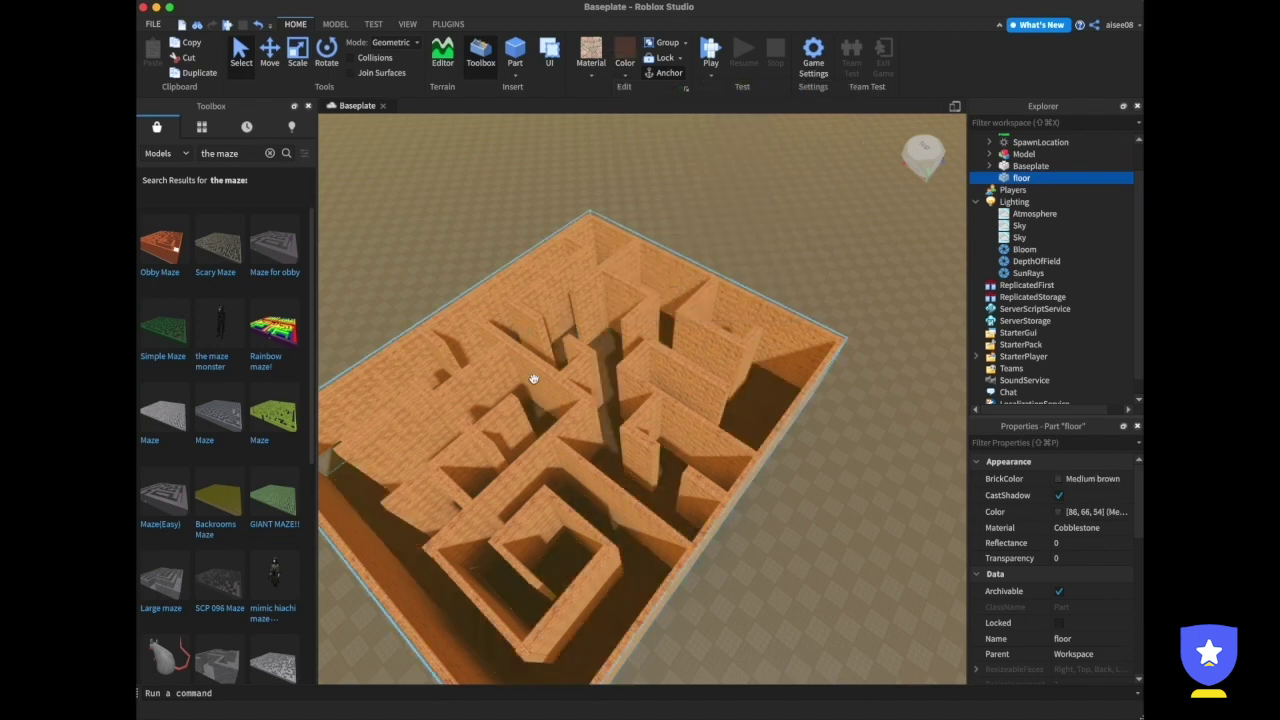
scroll(662, 374, down, 2)
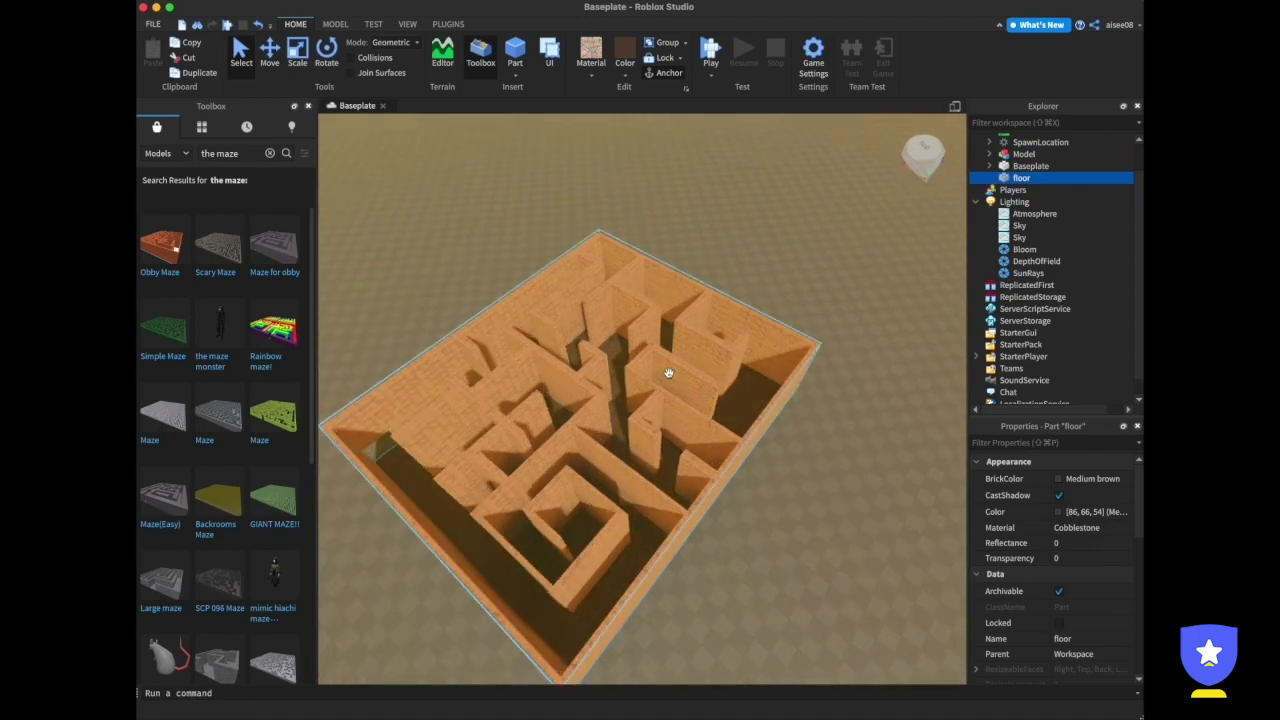
right_drag(842, 409, 842, 408)
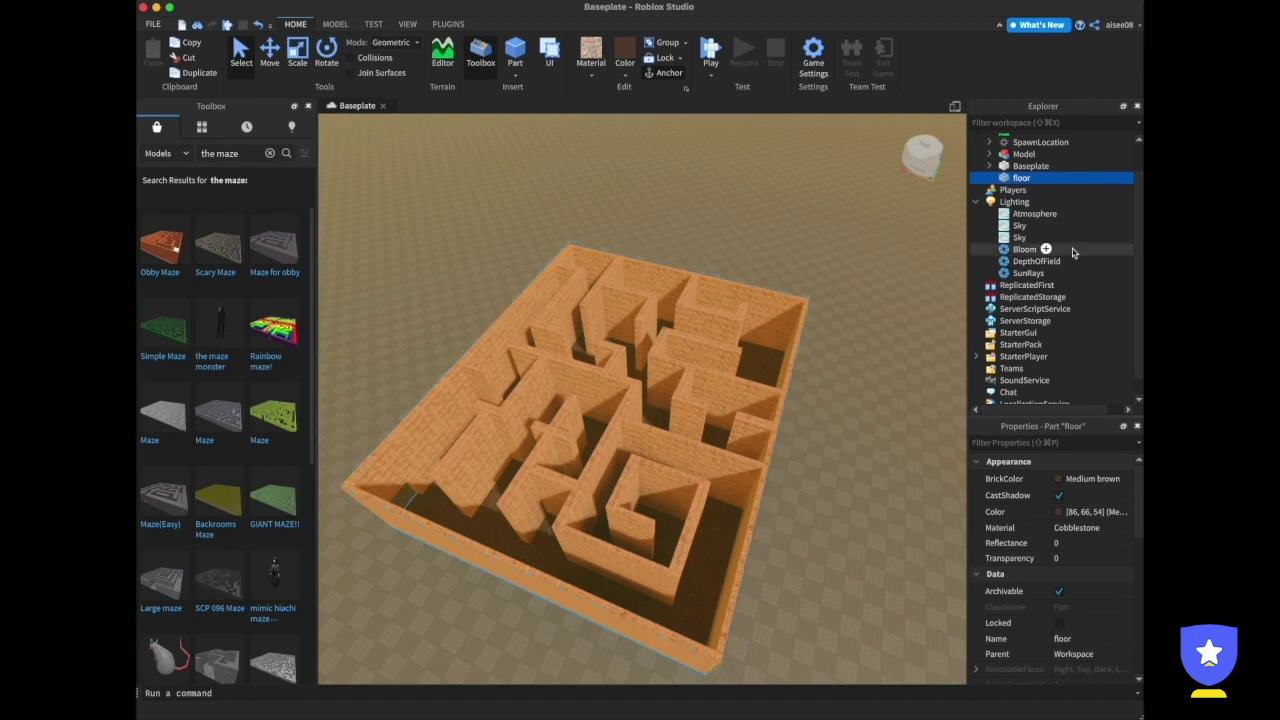
Move the SpawnLocation into the open cell at the maze's far corner and raise it just above the floor.
scroll(1040, 175, up, 2)
click(1035, 172)
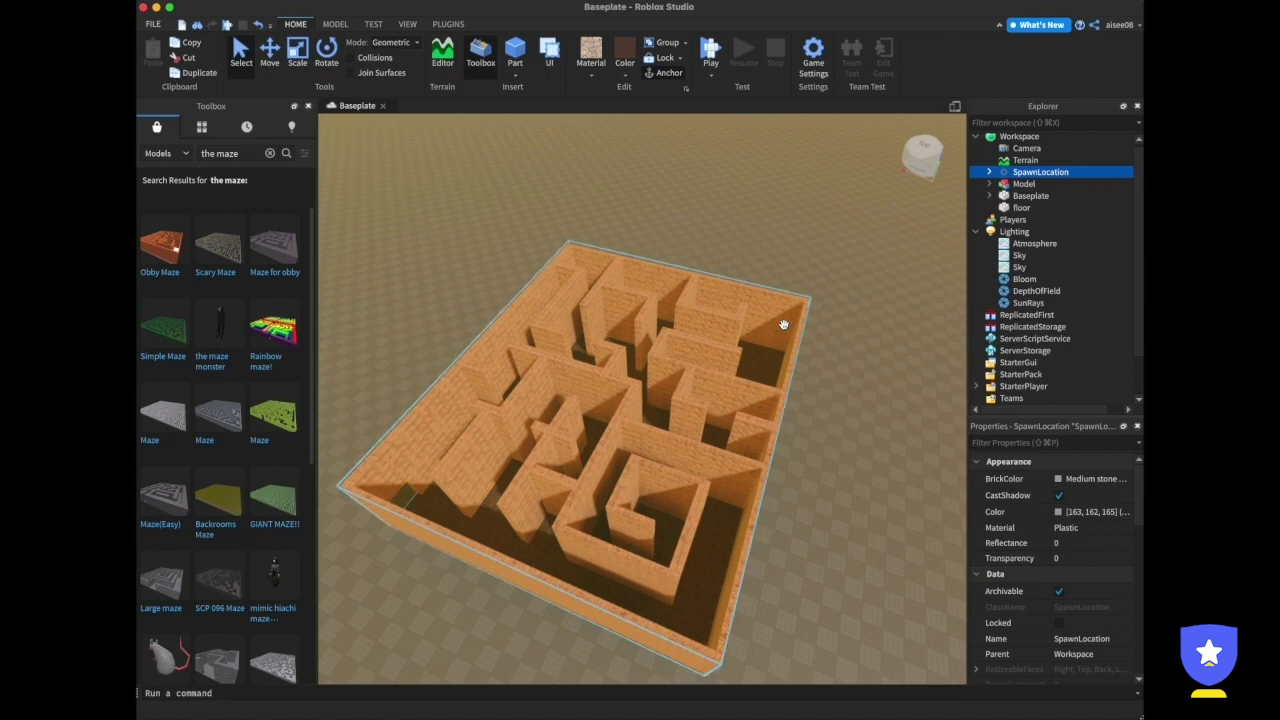
double_click(1040, 177)
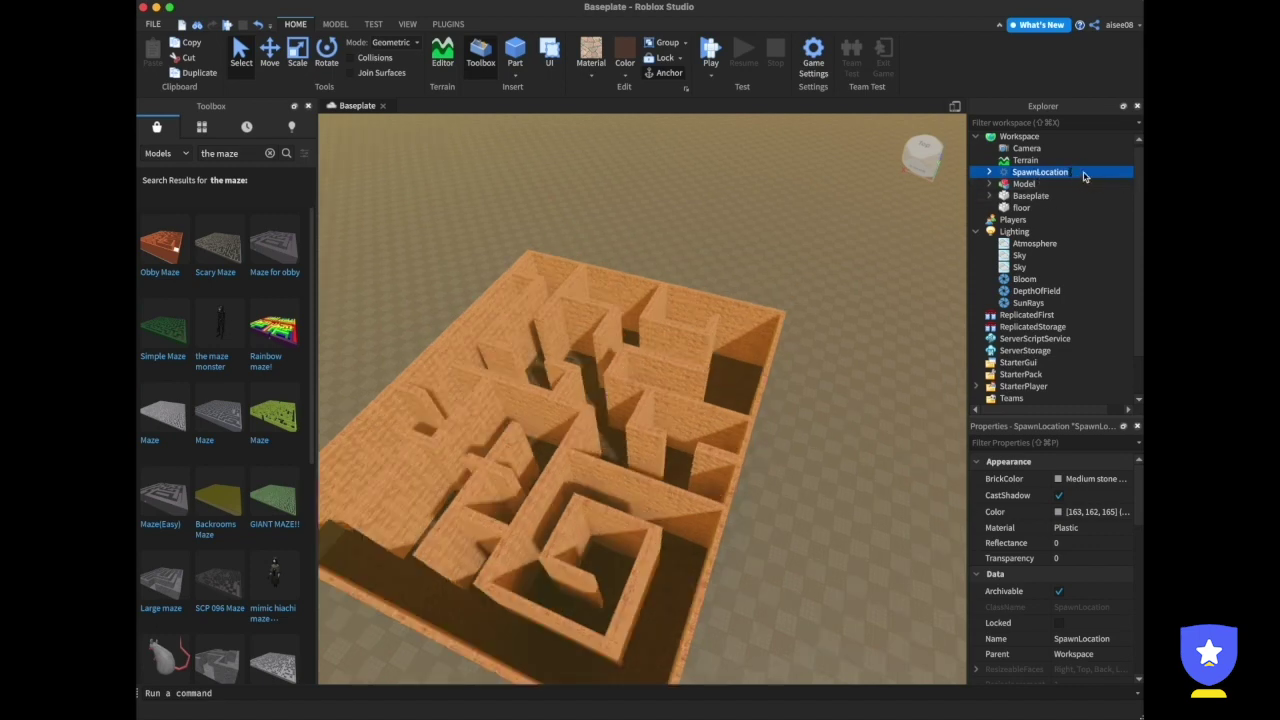
click(1084, 174)
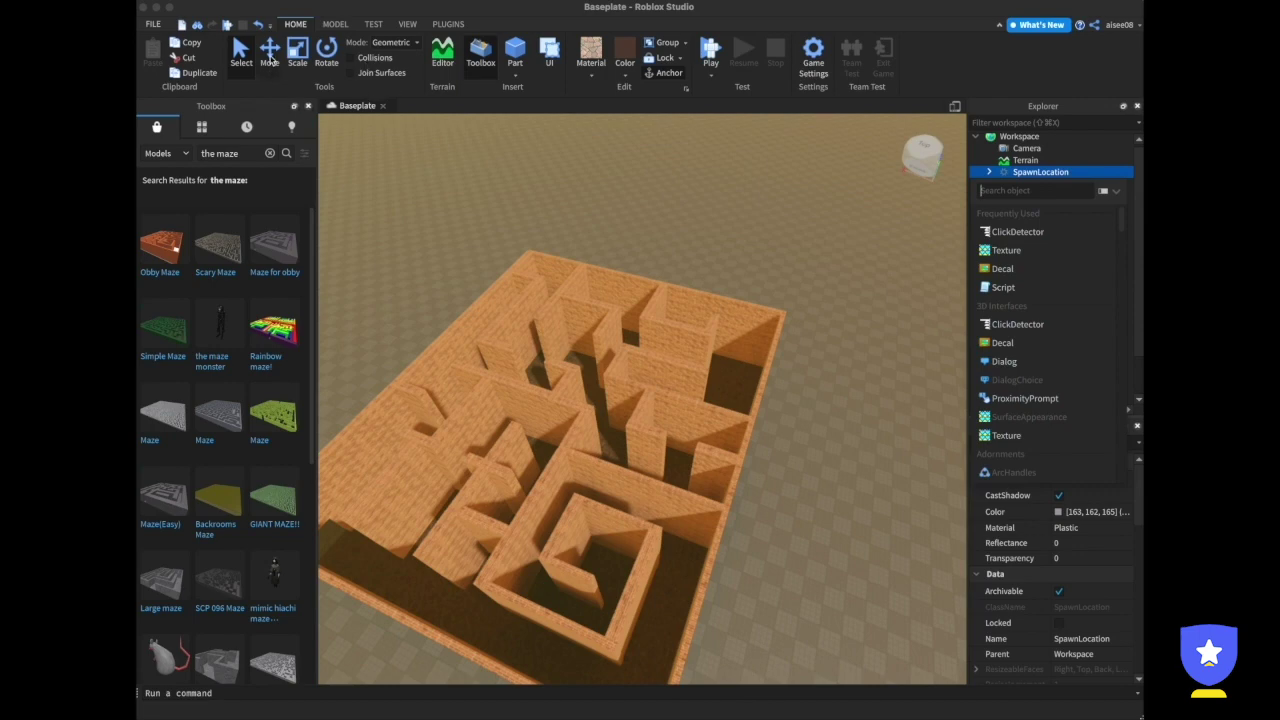
click(270, 56)
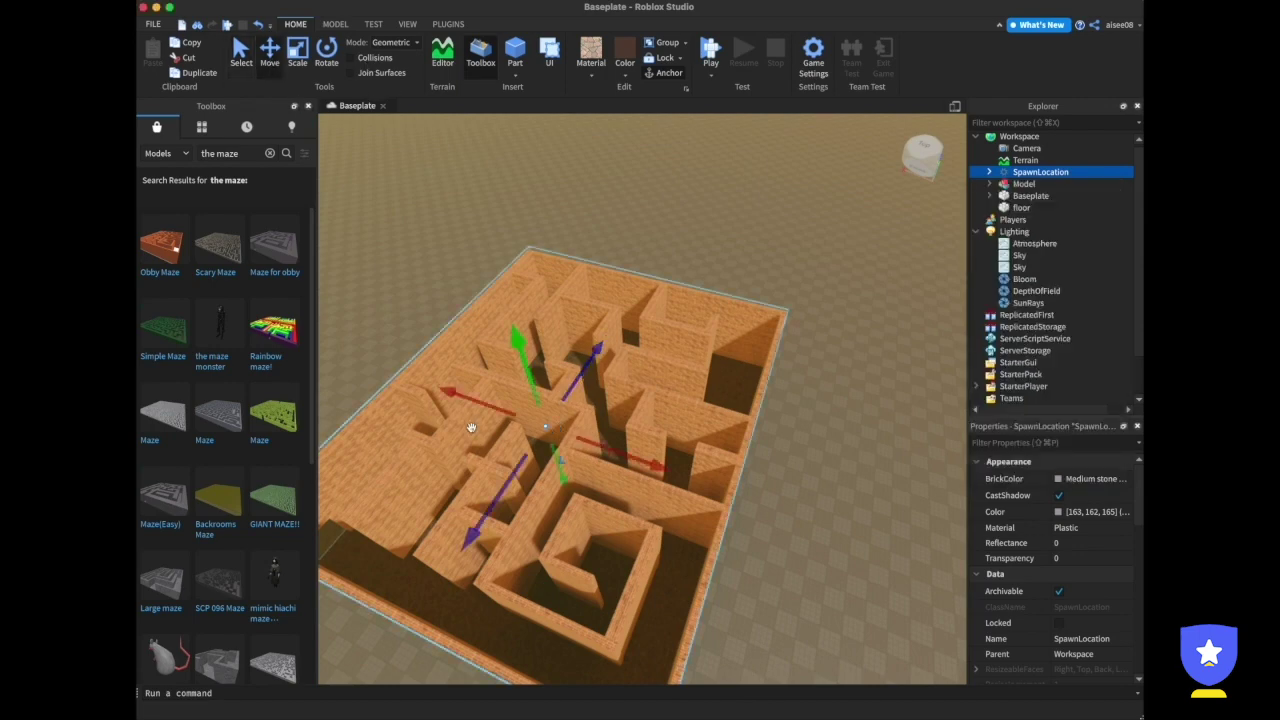
drag(588, 361, 683, 303)
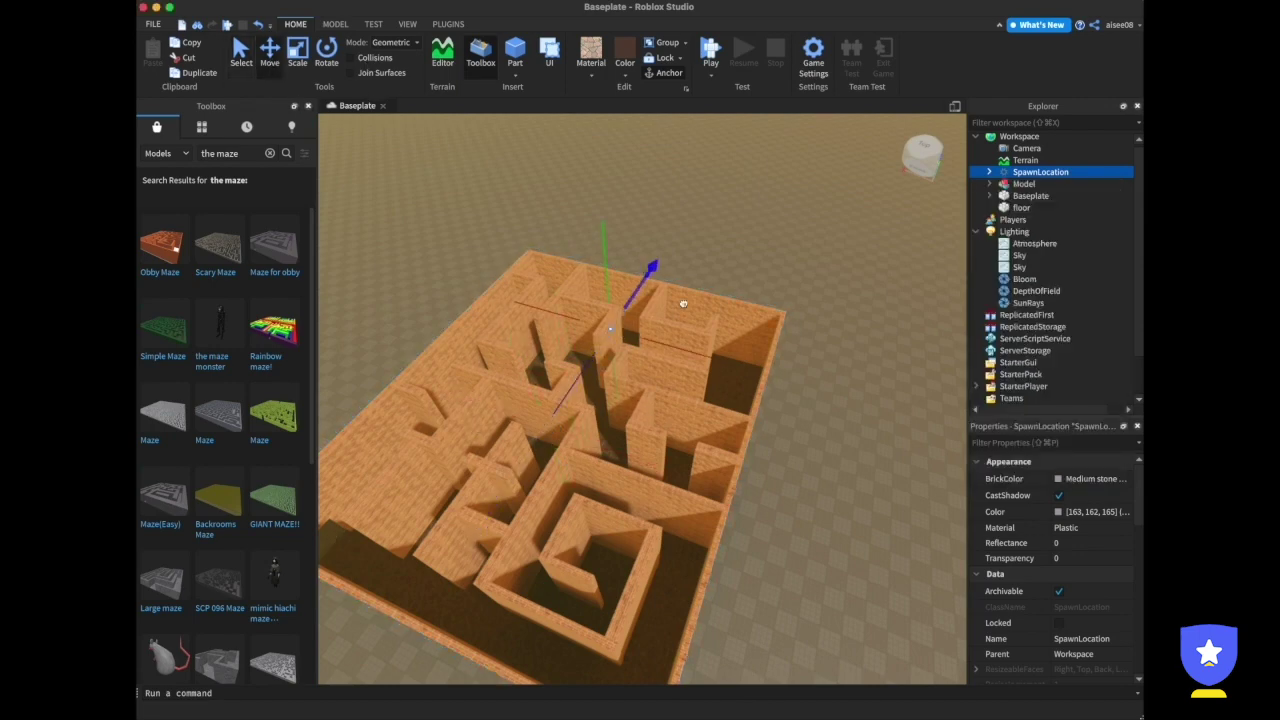
drag(737, 357, 886, 390)
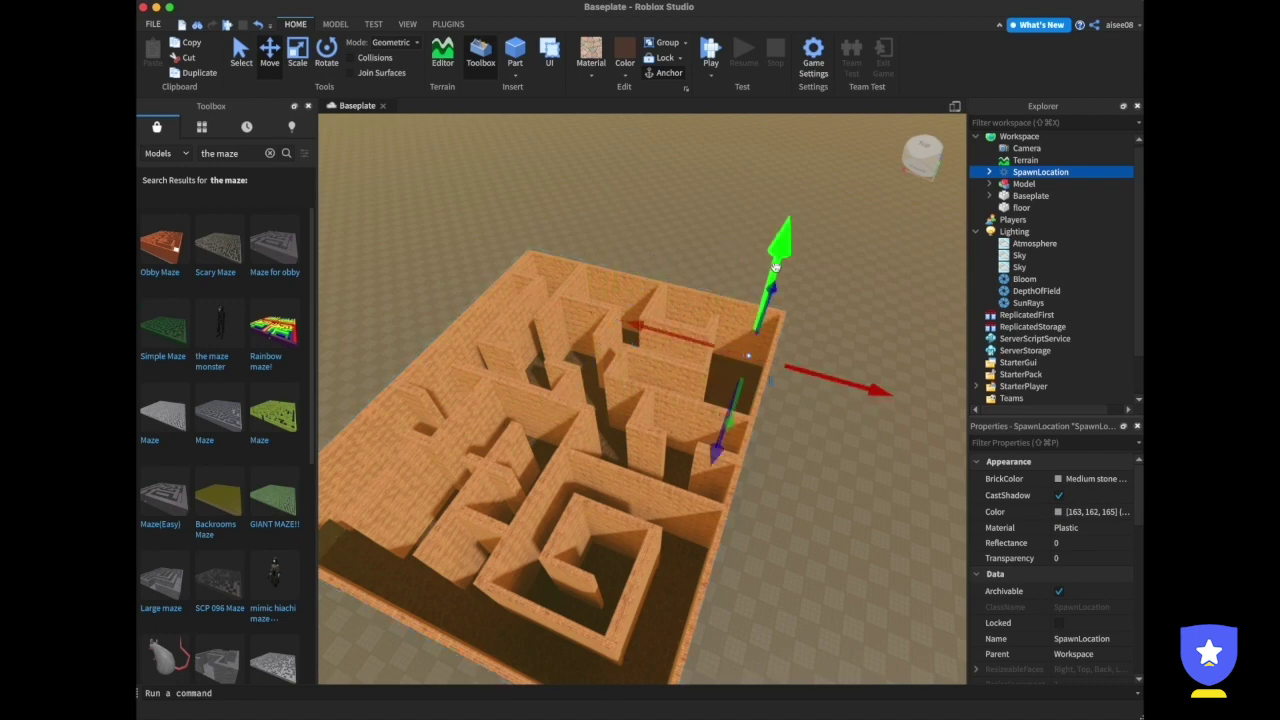
drag(776, 262, 788, 254)
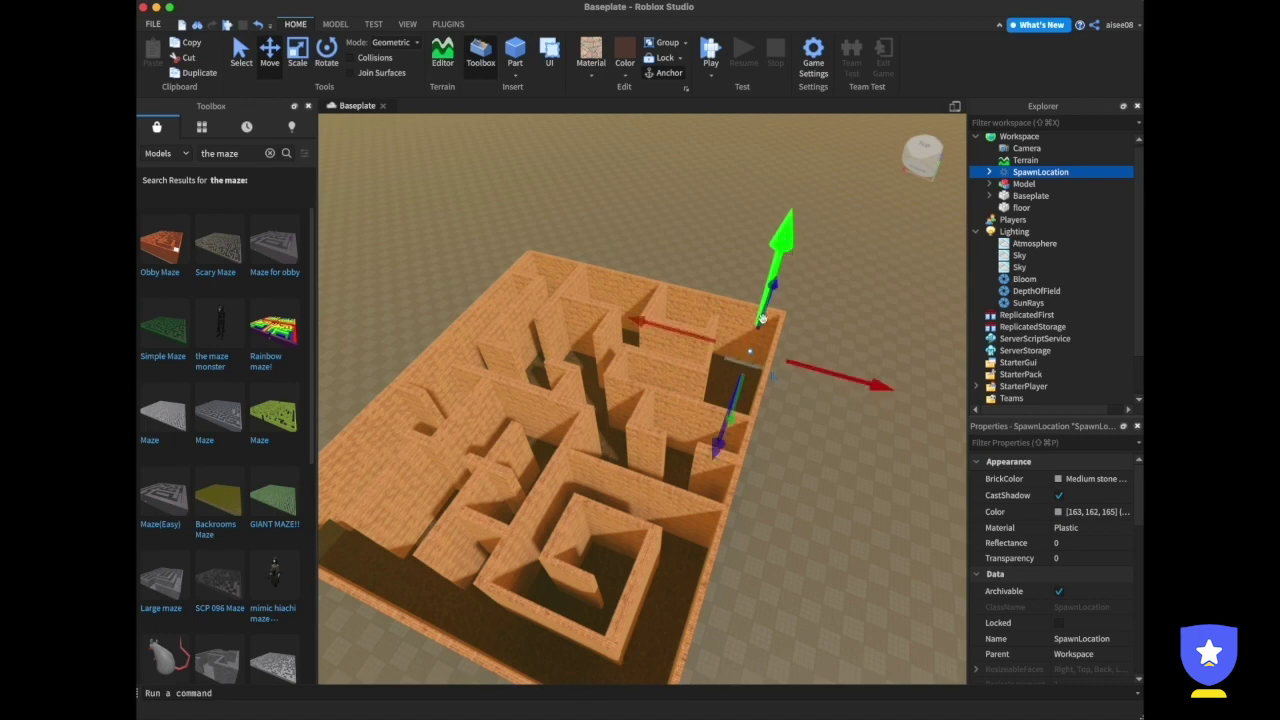
drag(719, 457, 706, 487)
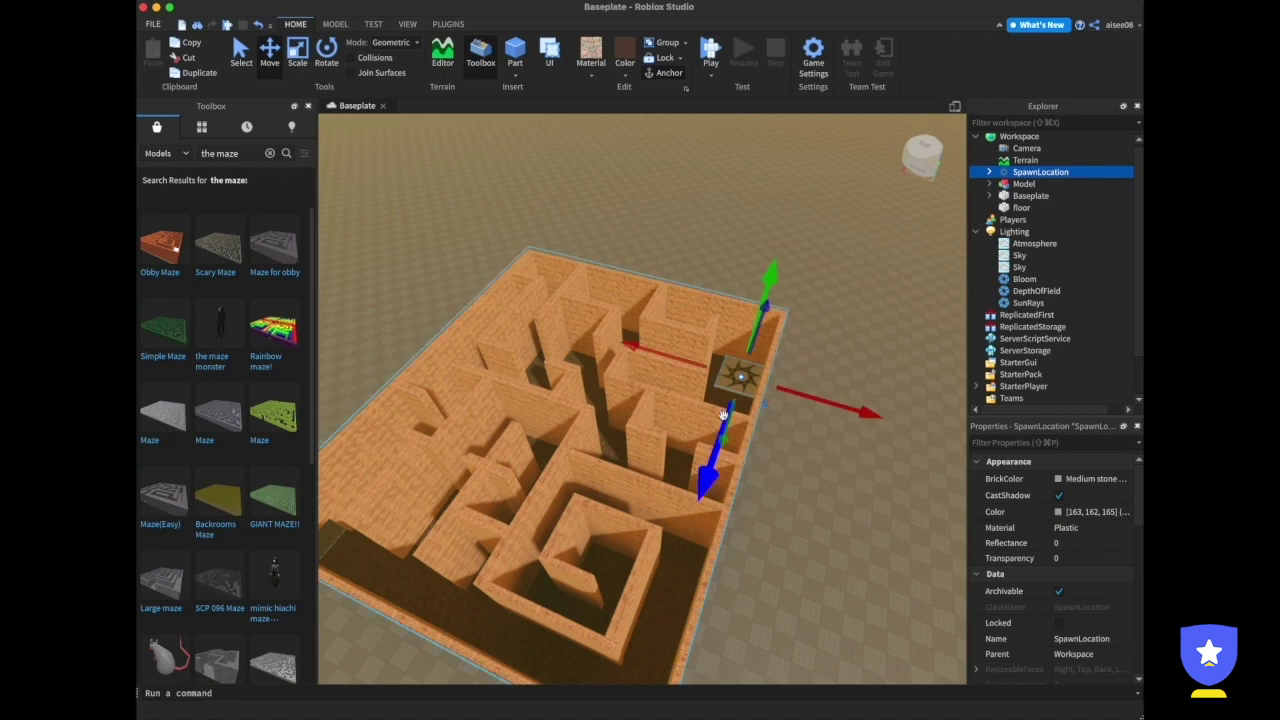
scroll(724, 372, up, 3)
scroll(751, 352, down, 5)
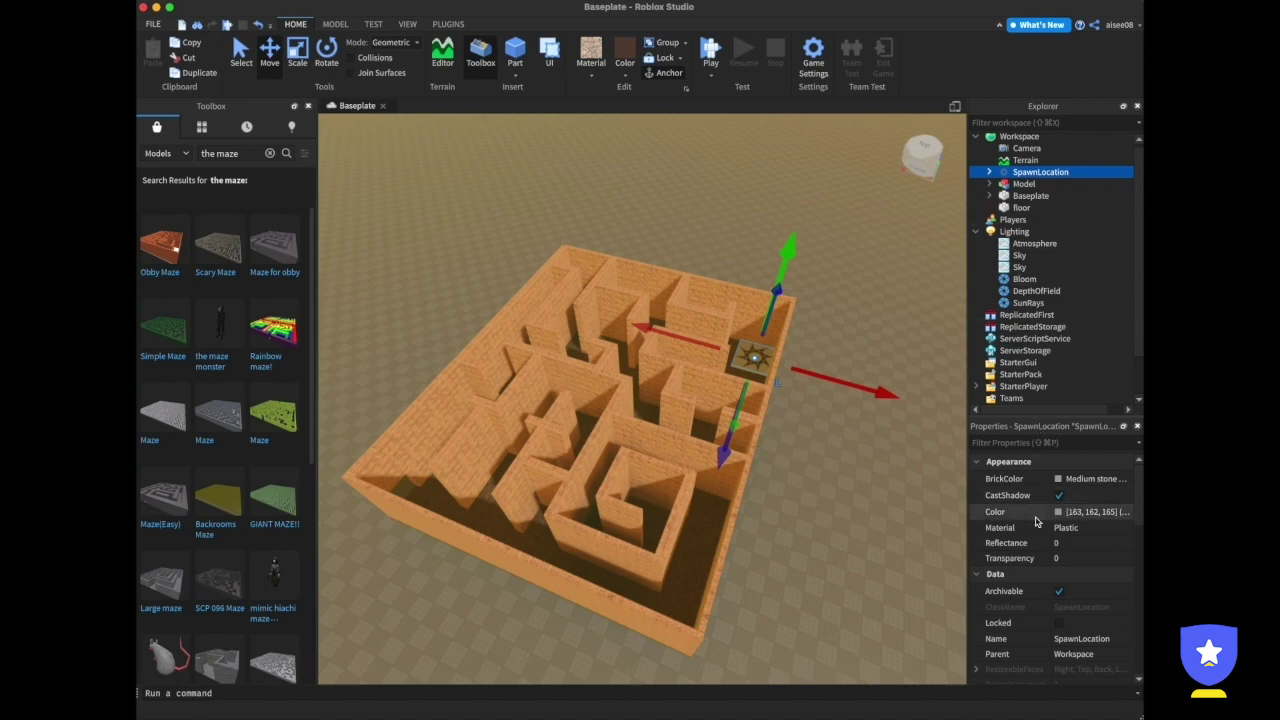
Set the SpawnLocation's transparency to 1 and clear the selection.
click(1073, 559)
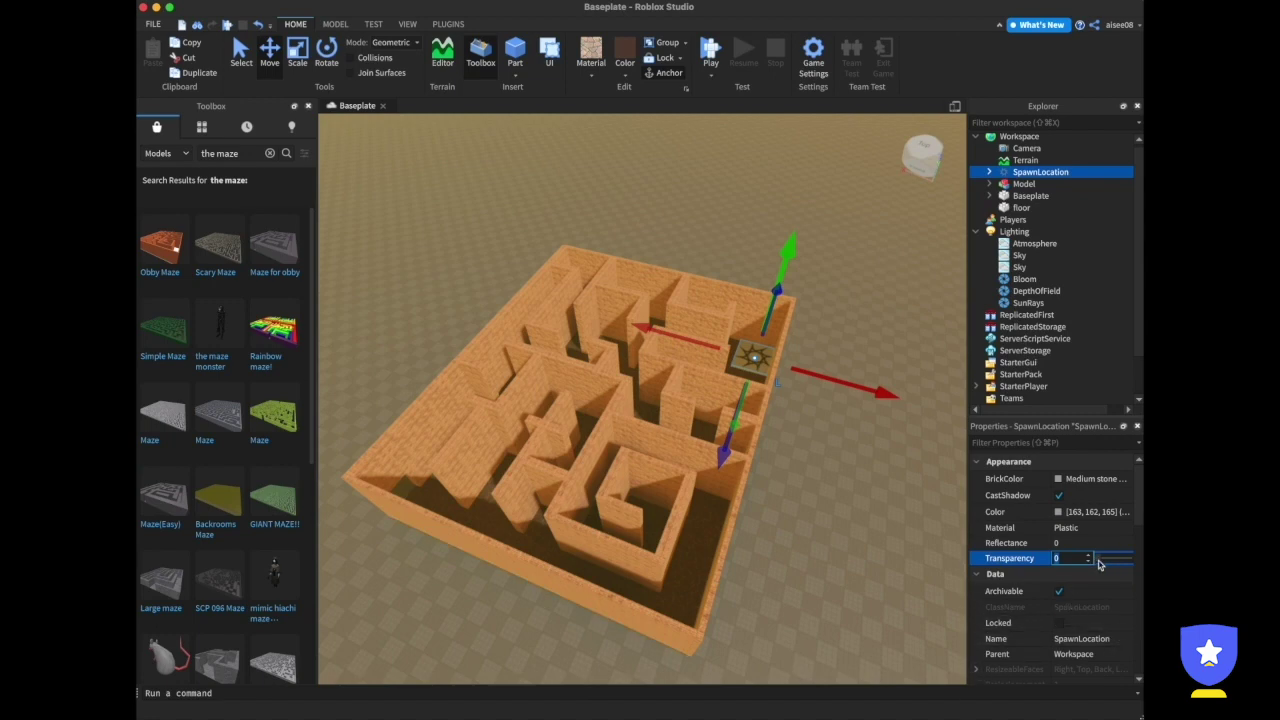
drag(1098, 564, 1141, 566)
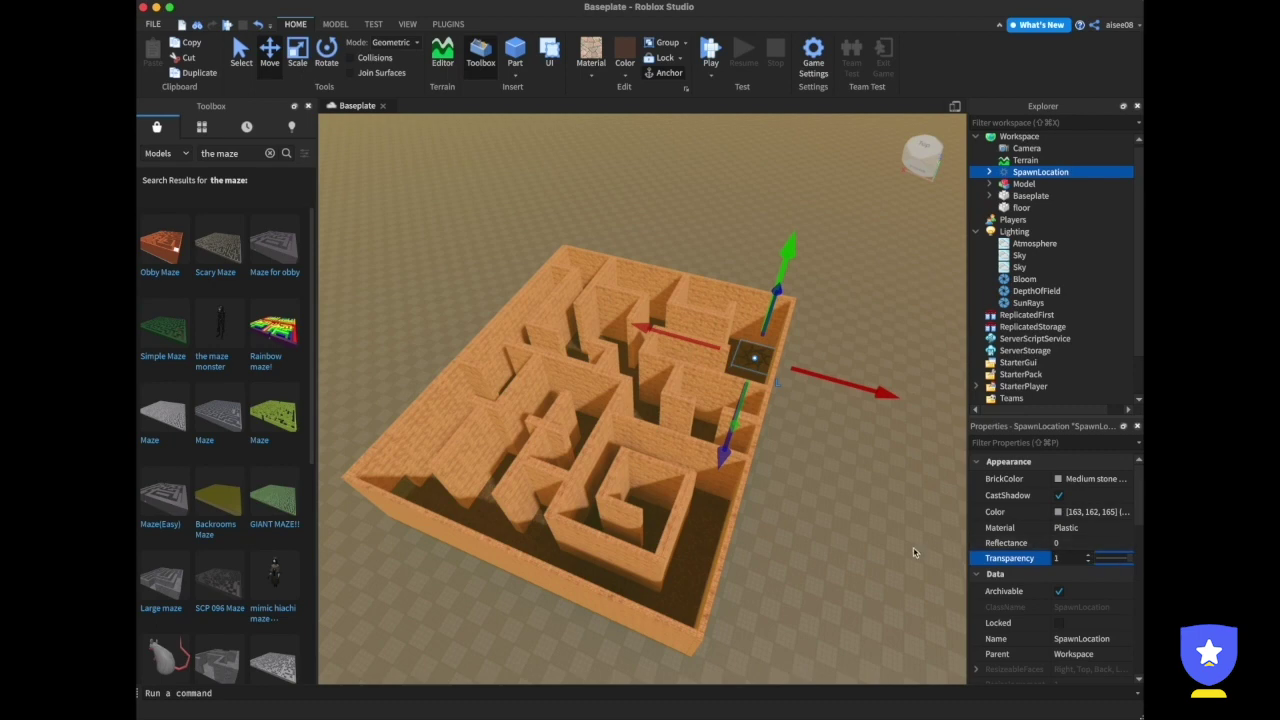
scroll(913, 549, down, 2)
scroll(834, 423, down, 5)
click(833, 424)
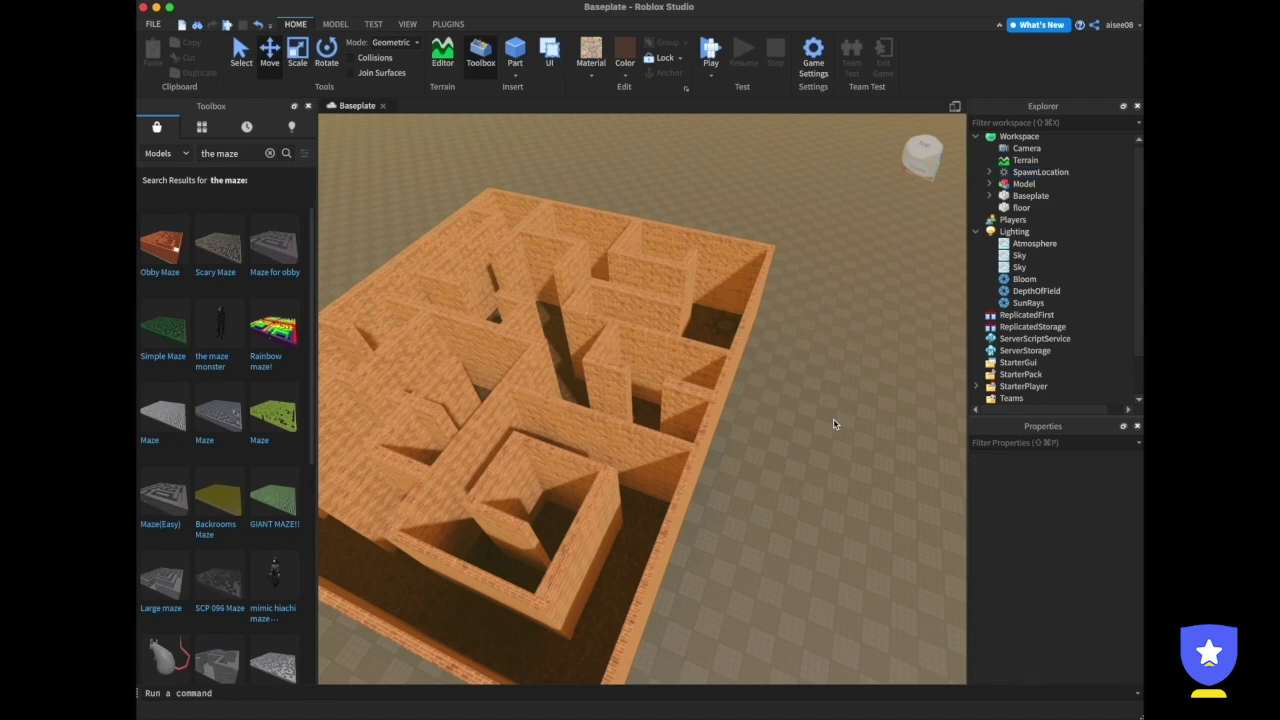
scroll(834, 423, up, 3)
scroll(834, 423, down, 4)
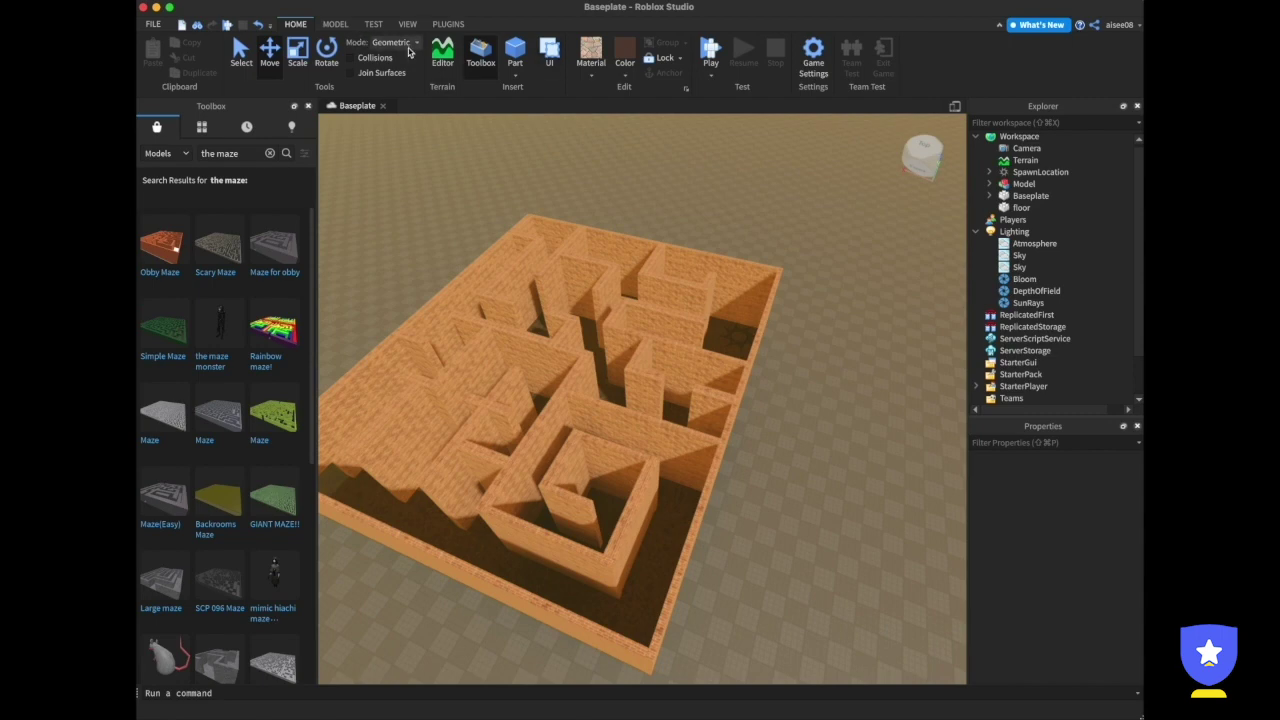
Playtest the place, walking the character from the spawn point through the maze corridors to check the walls and floor.
click(716, 58)
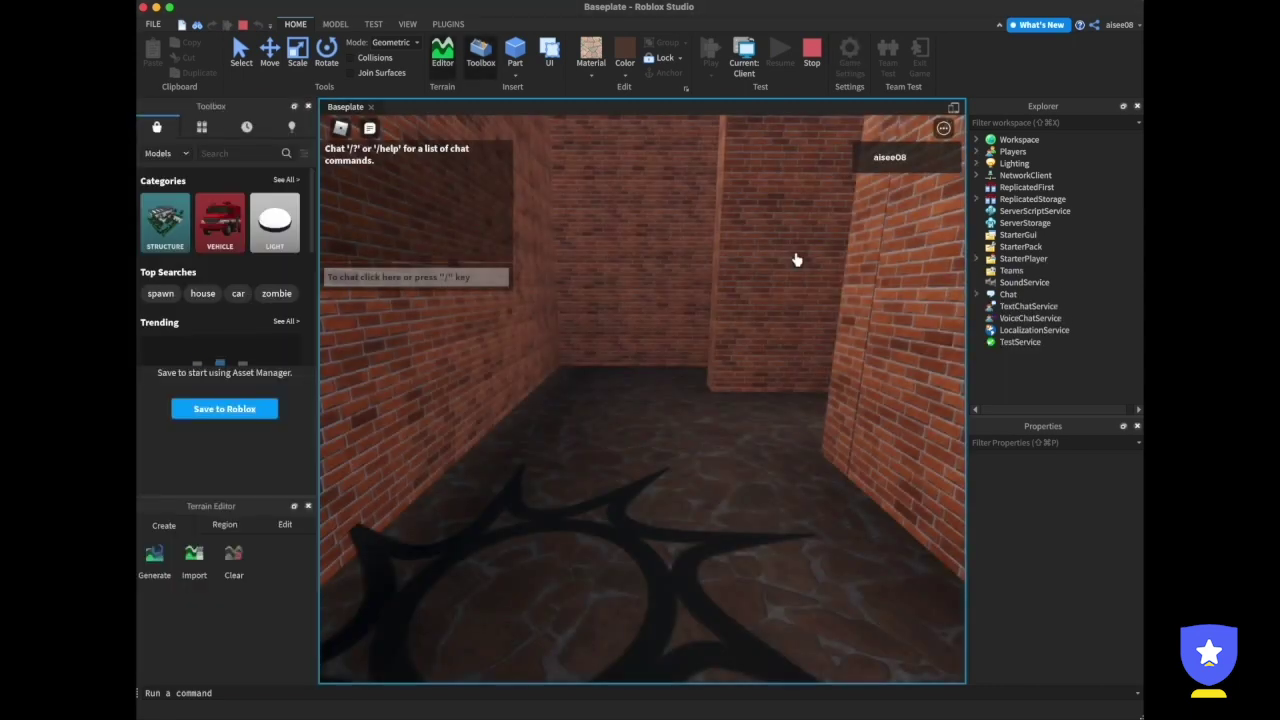
key(d)
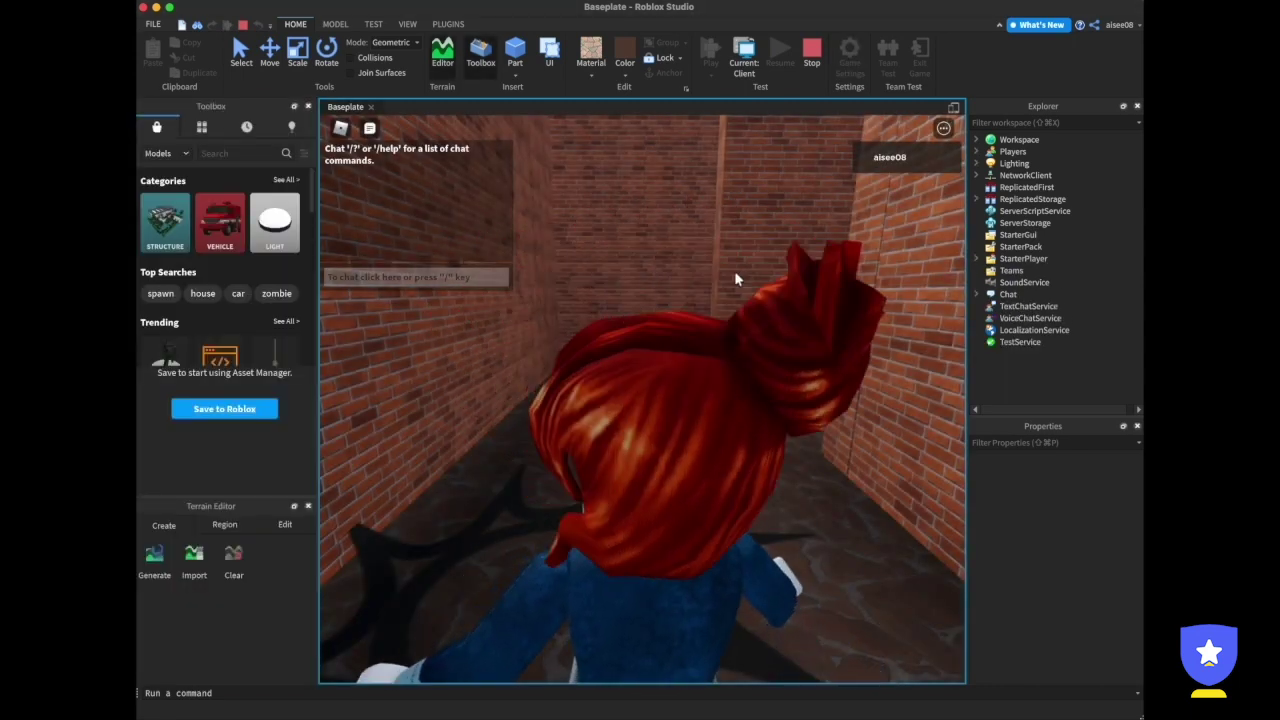
key(w)
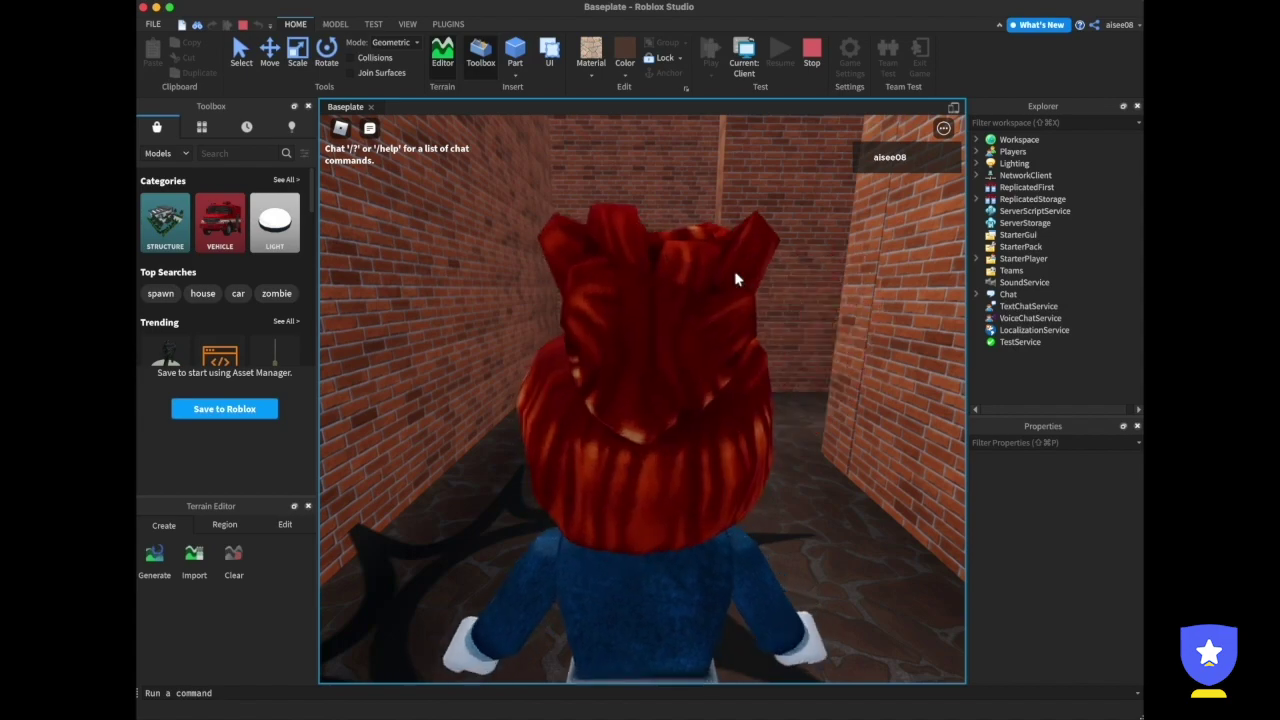
key(w)
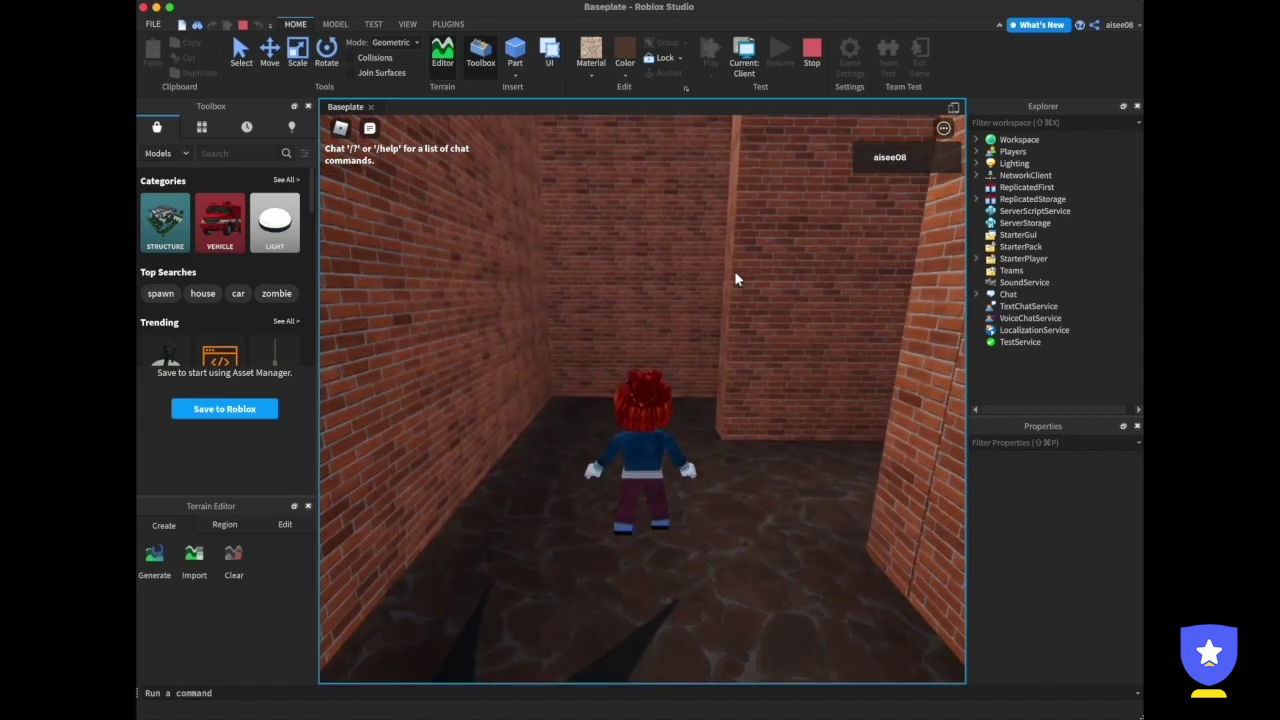
key(Right)
key(w)
key(Right)
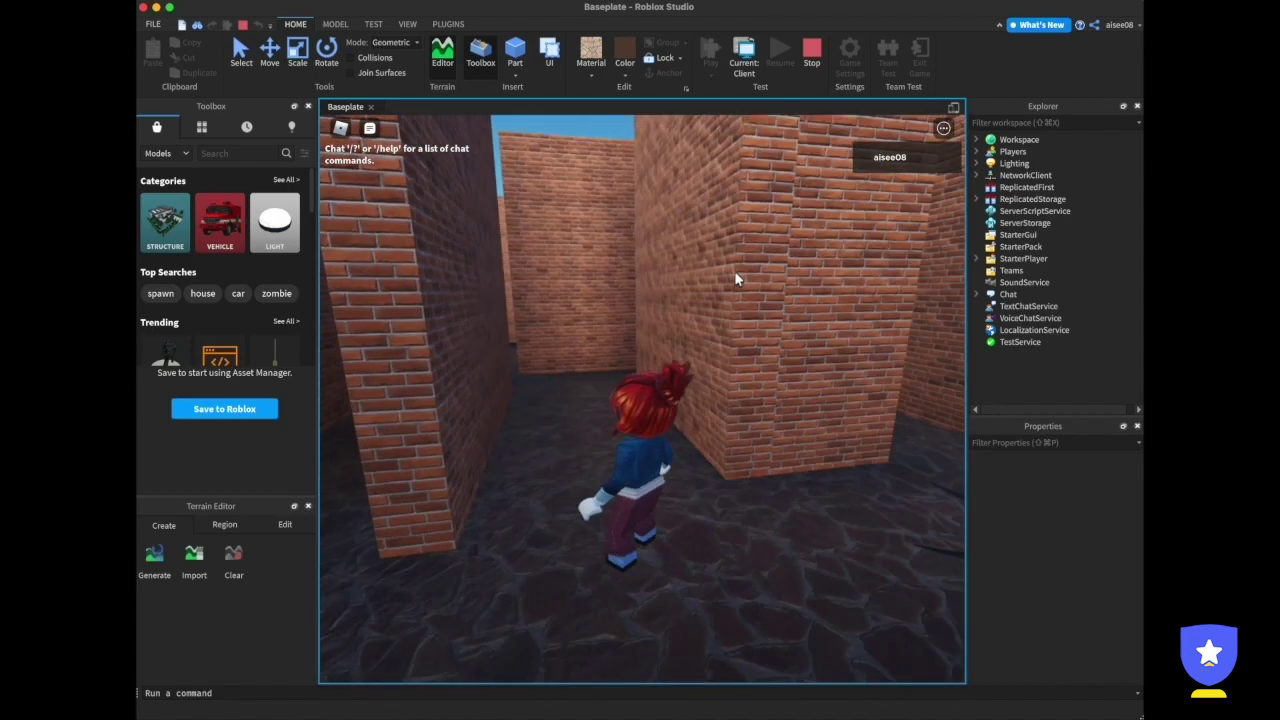
key(w)
key(w)
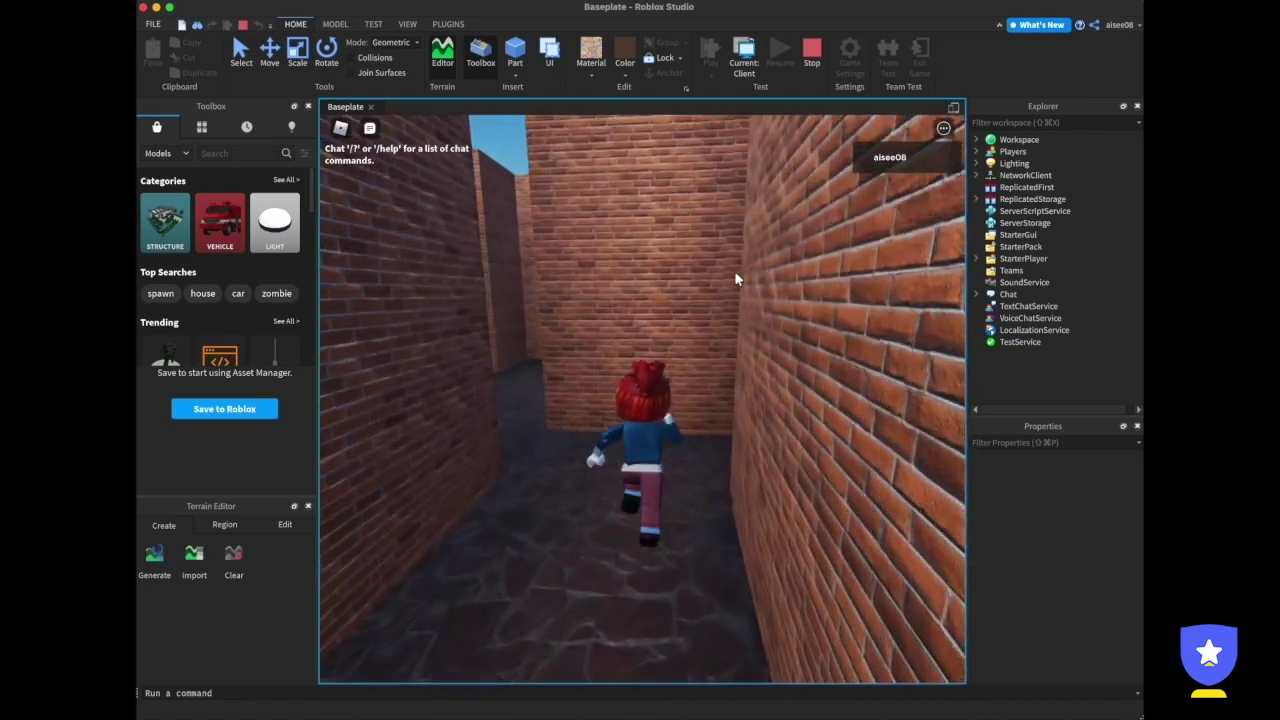
key(Left)
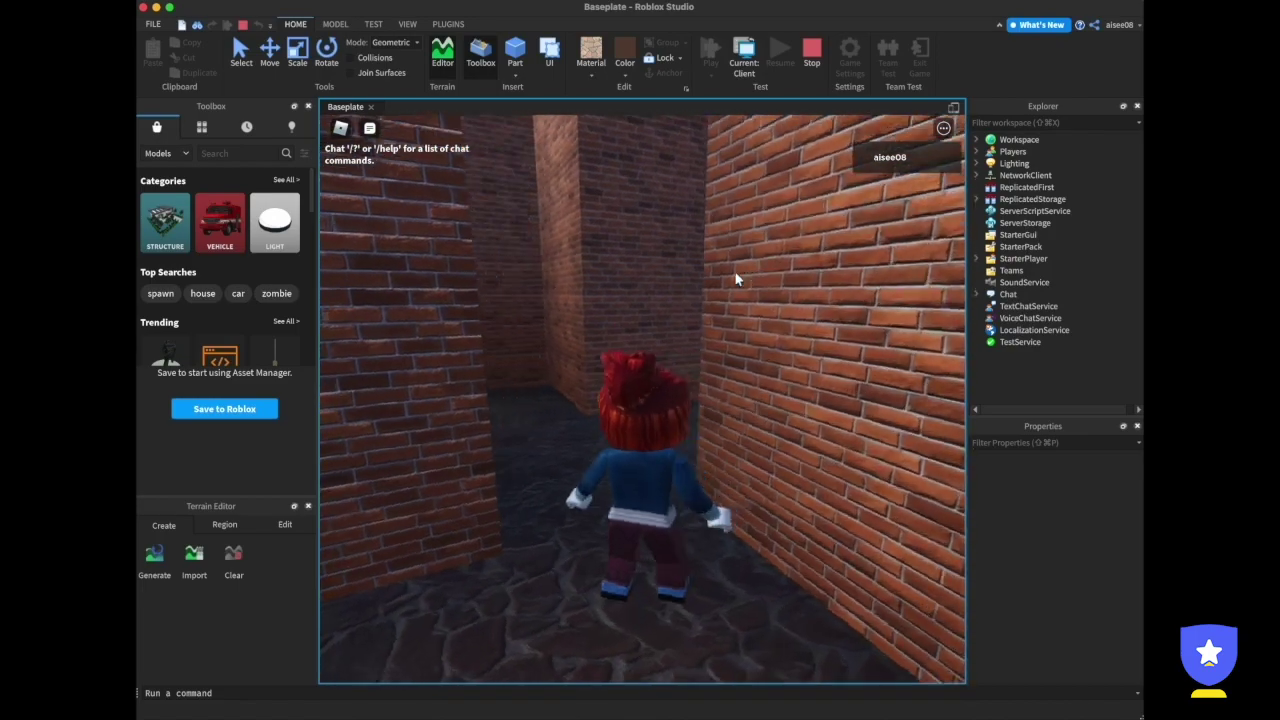
key(w)
key(w)
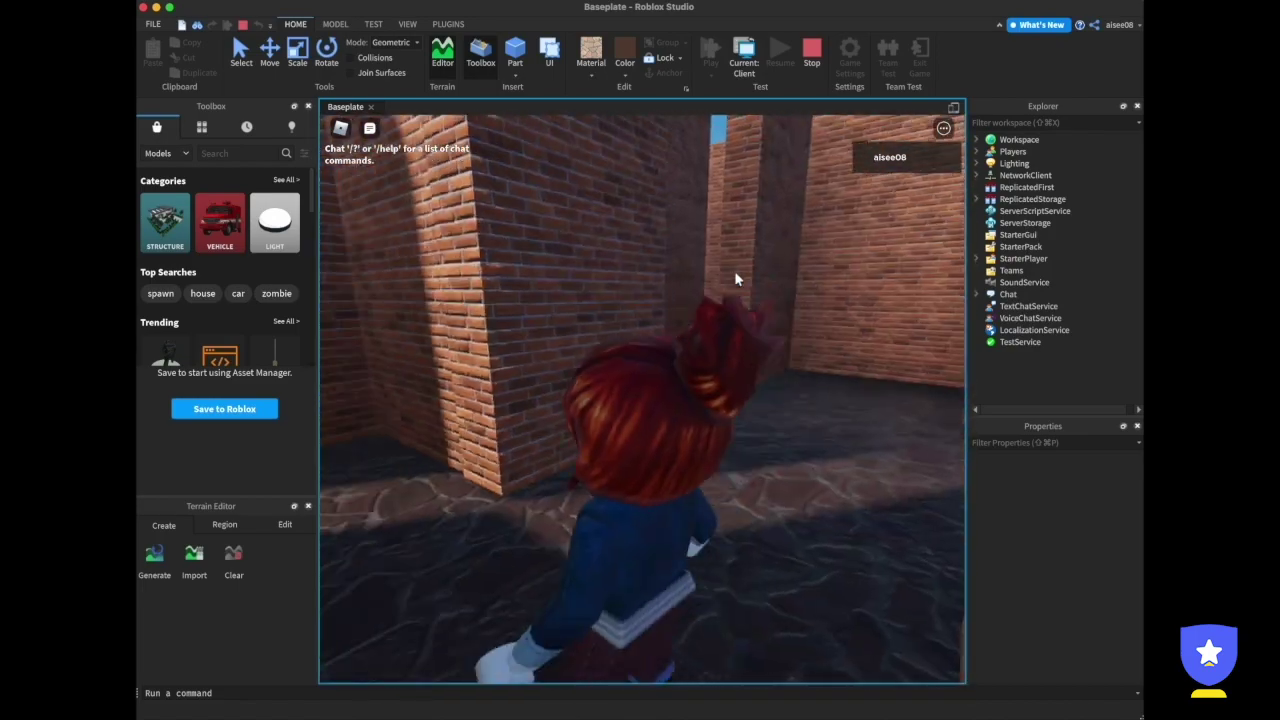
key(w)
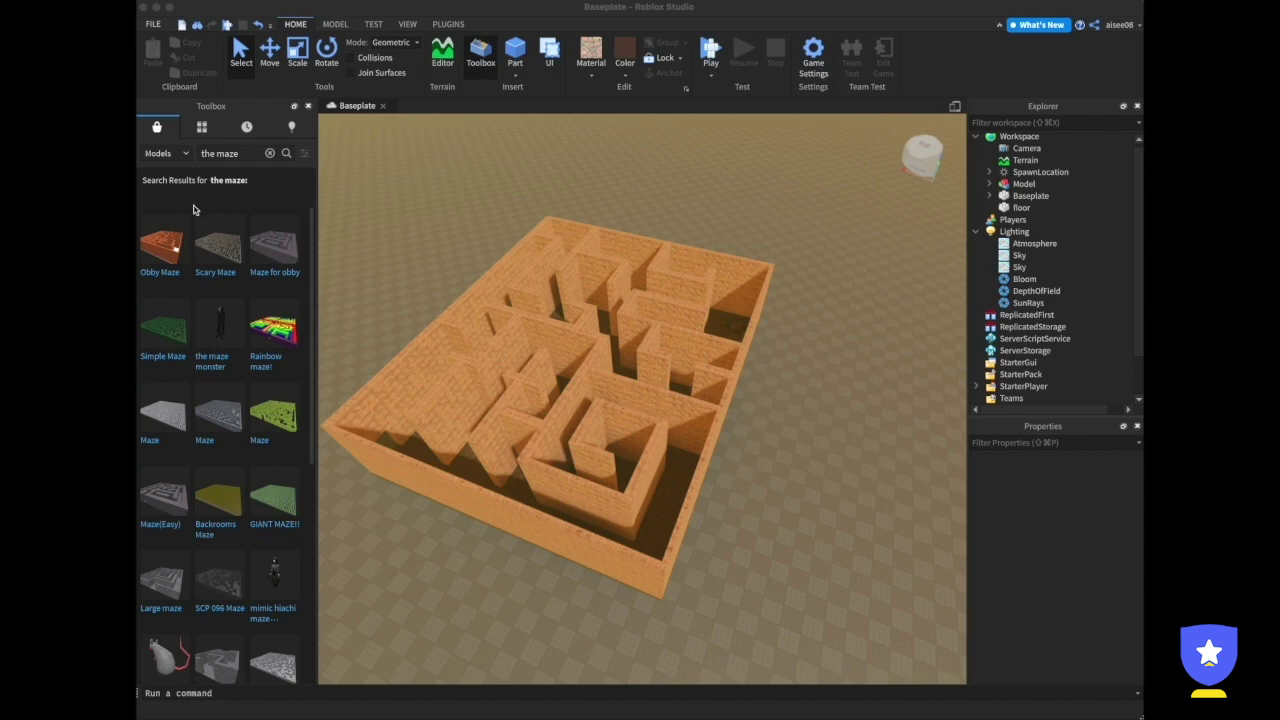
Search the Toolbox models for "door with key" and insert the Piggy Keys & Key Doors set, accepting its script notice.
click(231, 156)
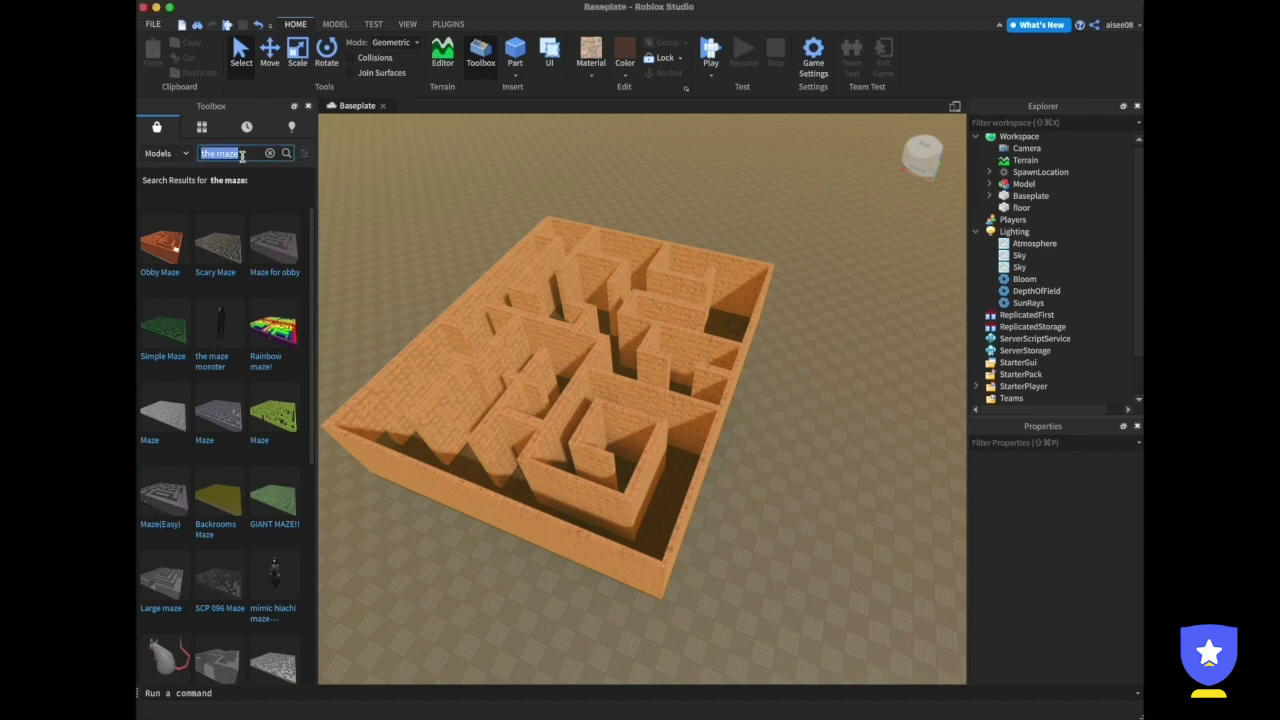
text(door with ley)
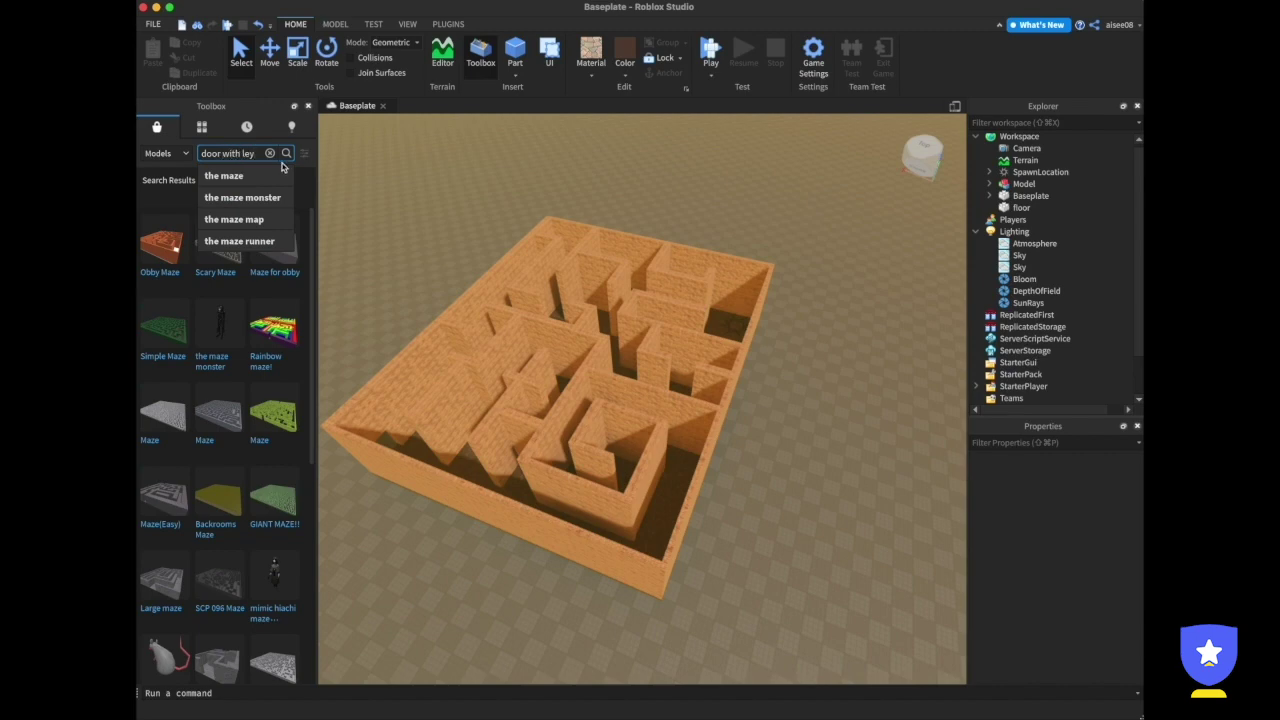
text(key)
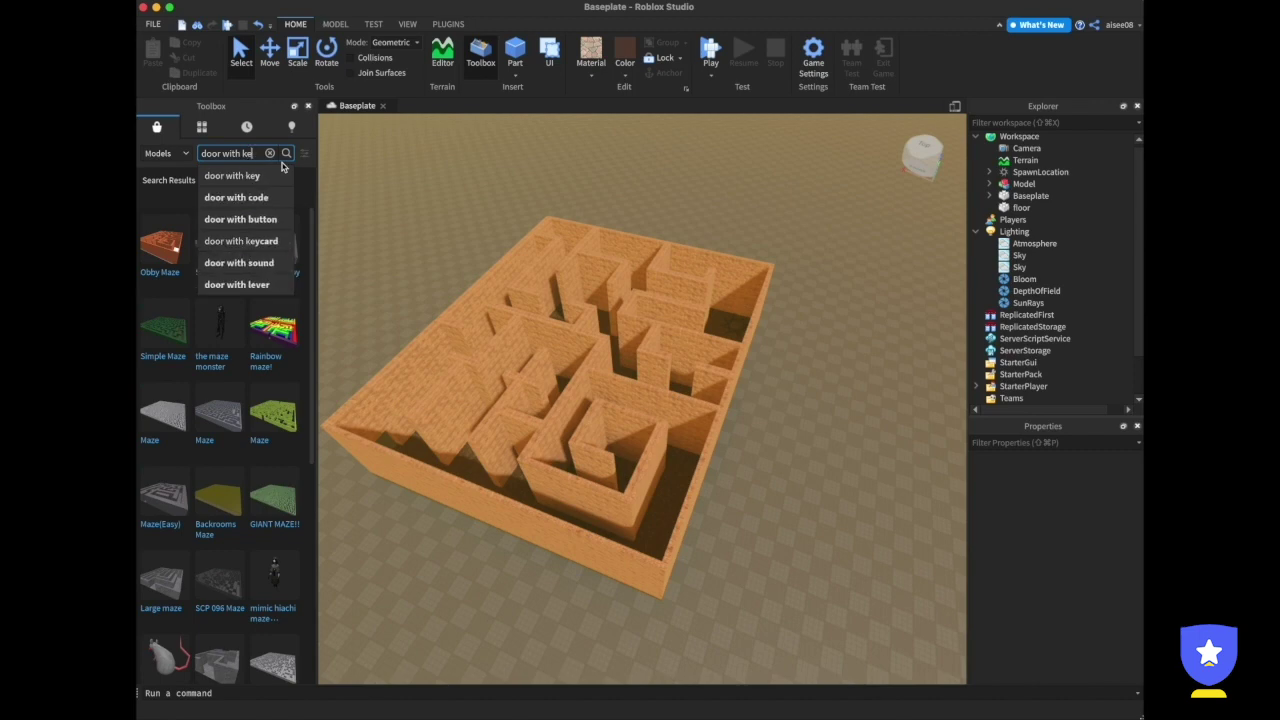
key(Return)
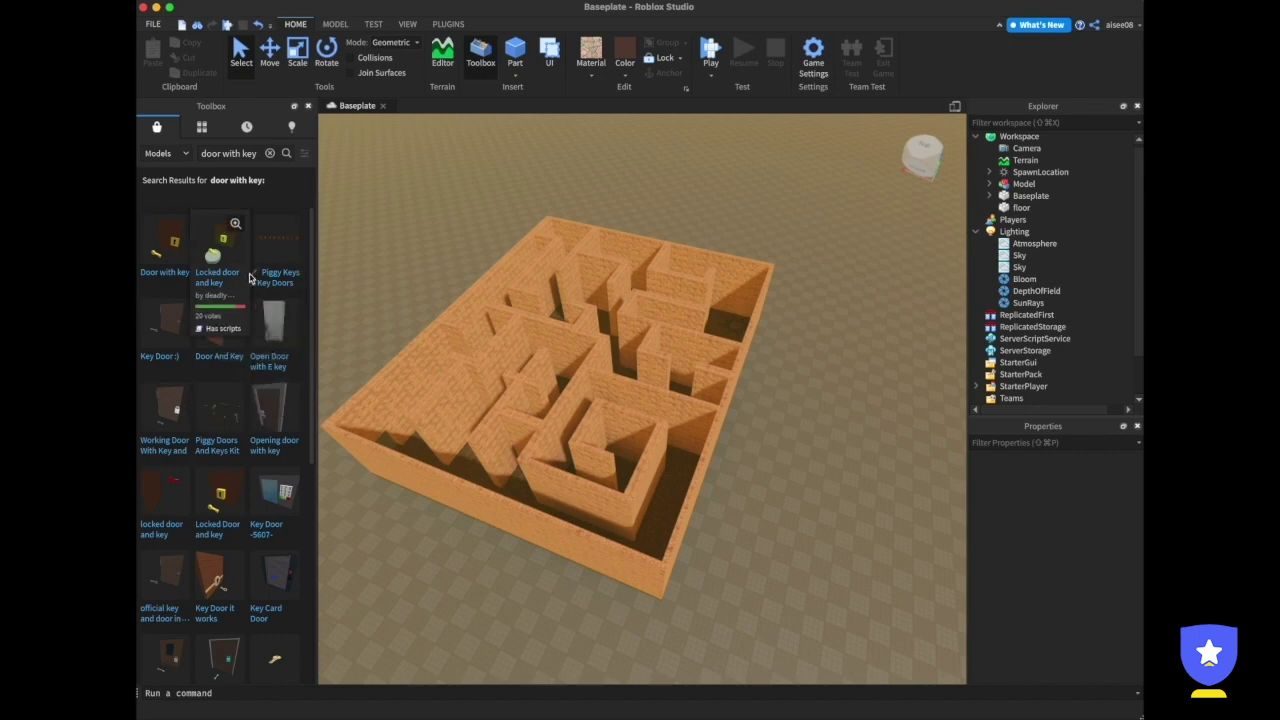
mouse_move(284, 280)
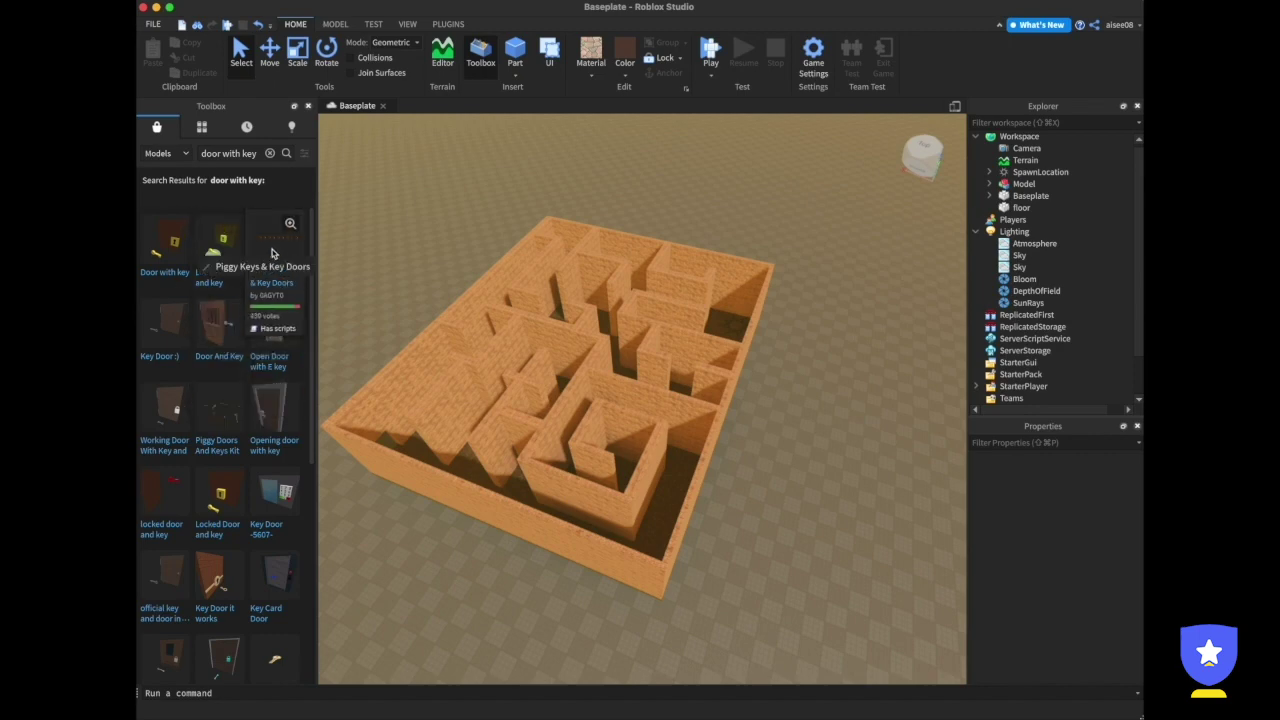
click(268, 252)
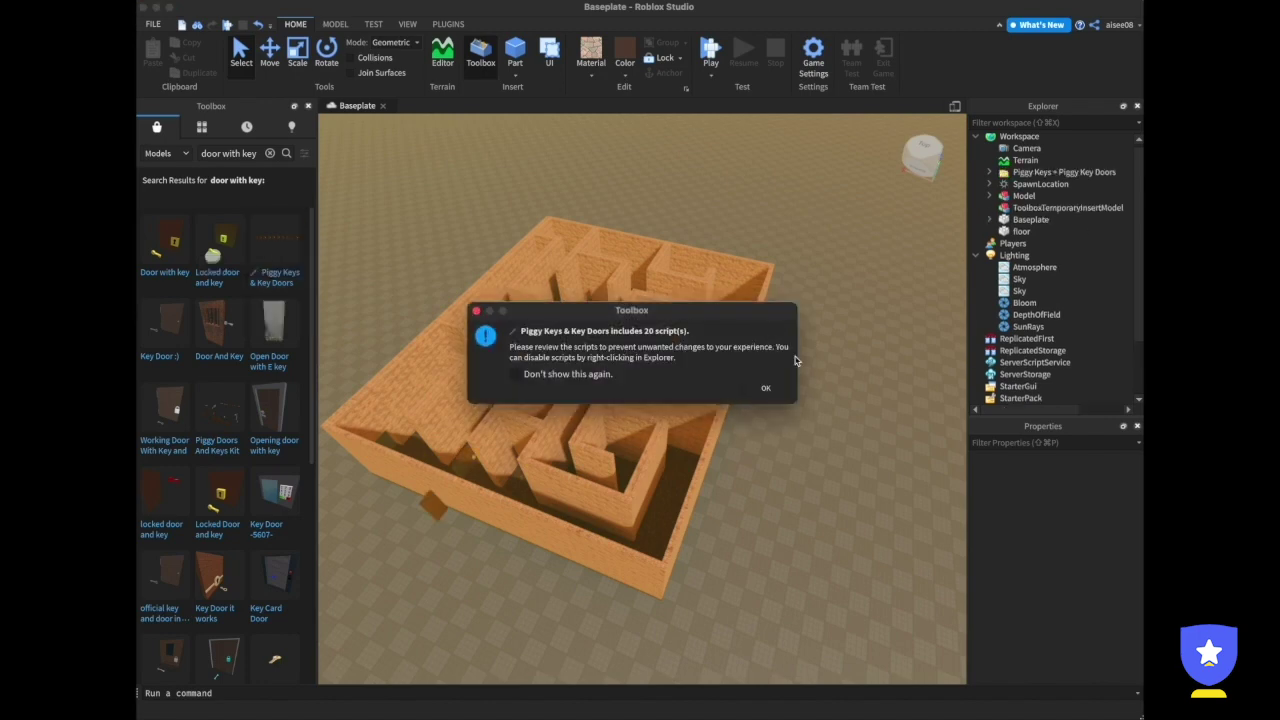
click(762, 389)
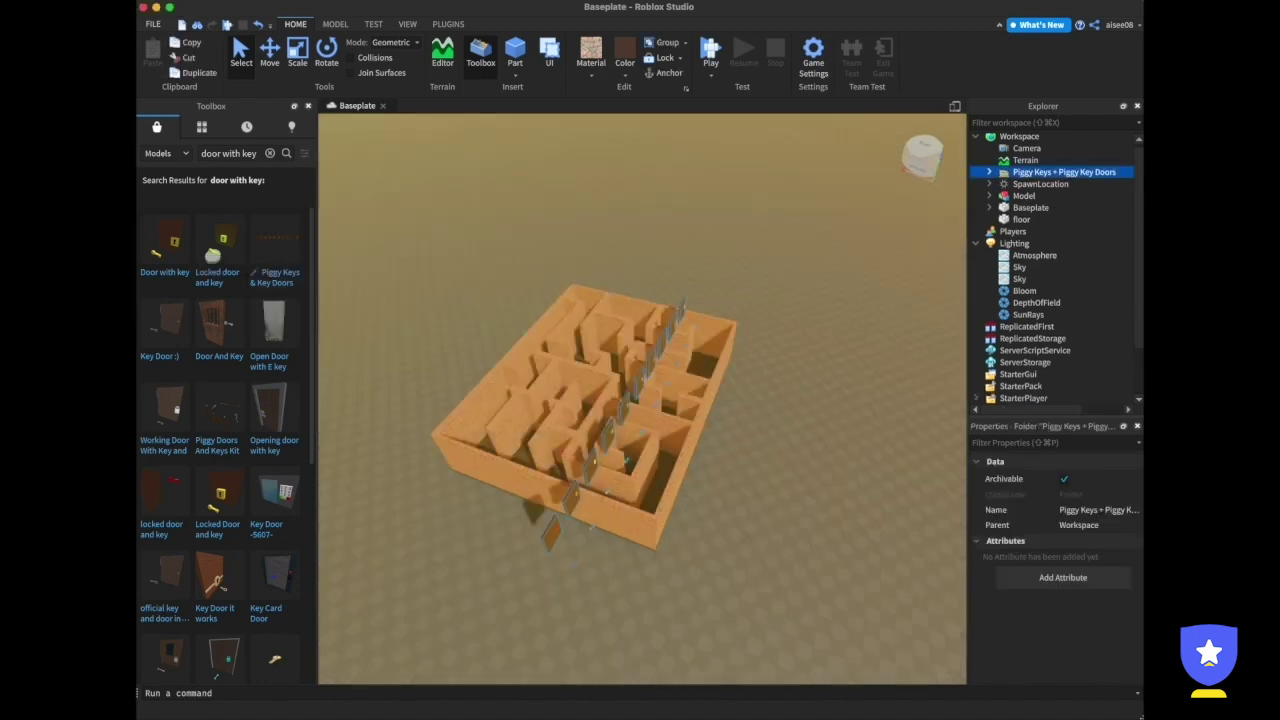
Move the whole Piggy Keys + Piggy Key Doors folder out of the maze onto the open baseplate beside its long wall and deselect it.
click(268, 52)
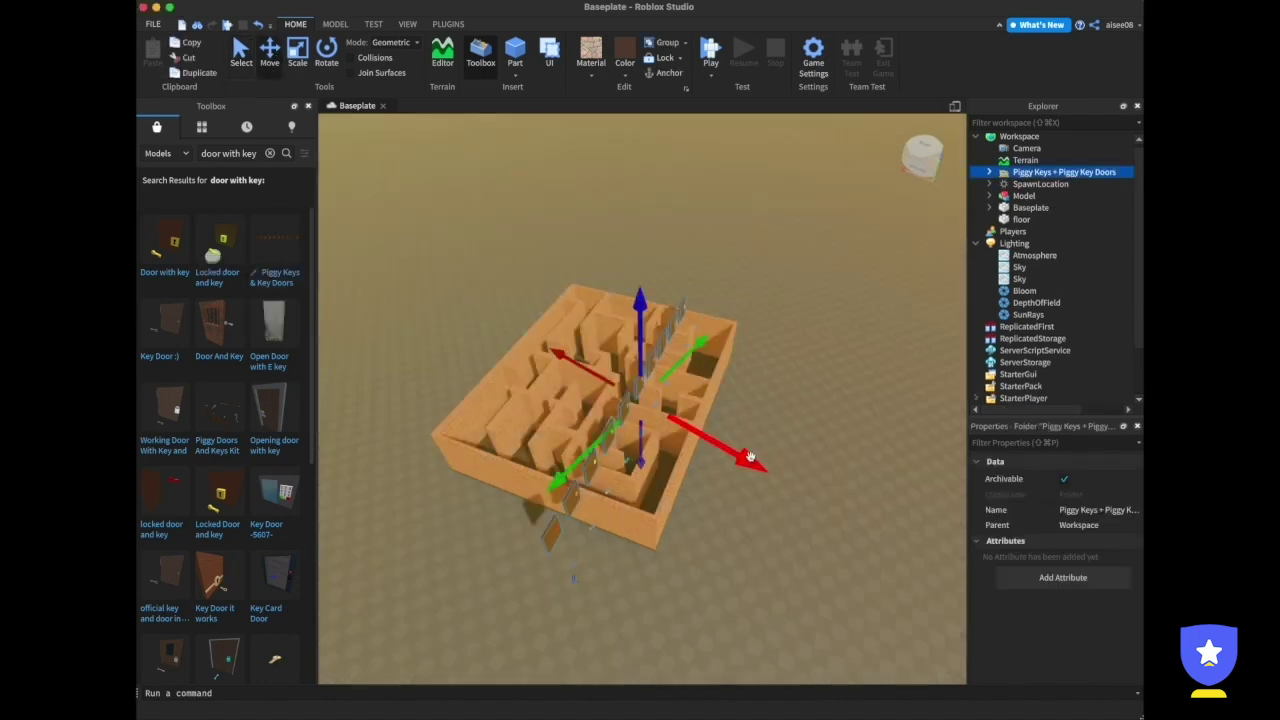
drag(752, 462, 907, 494)
drag(779, 377, 765, 418)
click(904, 455)
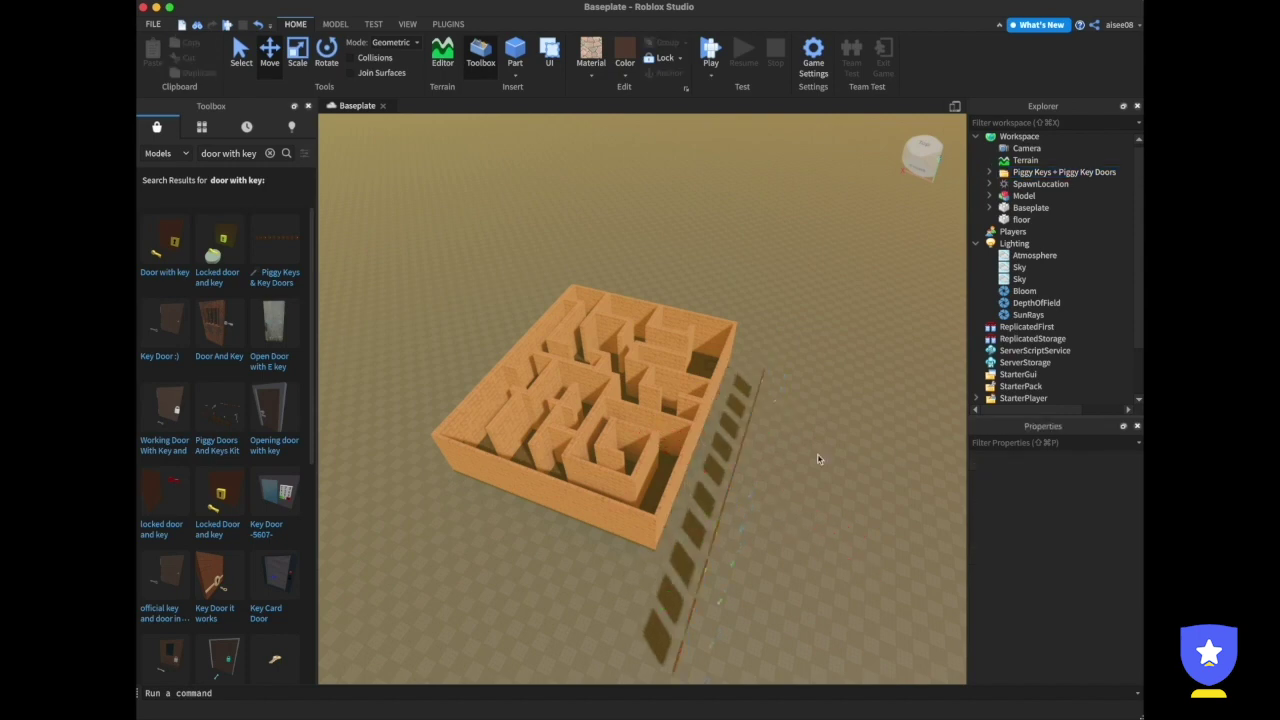
Move the White Door from the row outside over the maze's outer wall into the corridor area near the end wall.
right_drag(828, 488, 827, 484)
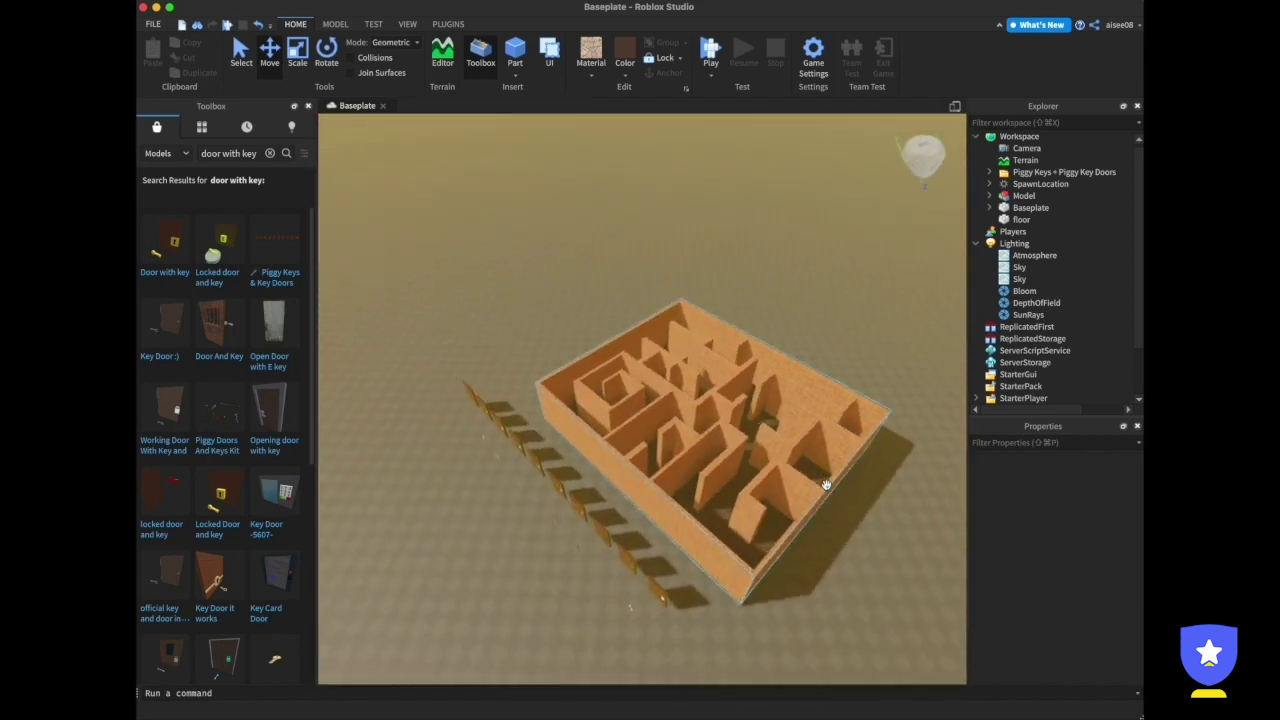
click(659, 594)
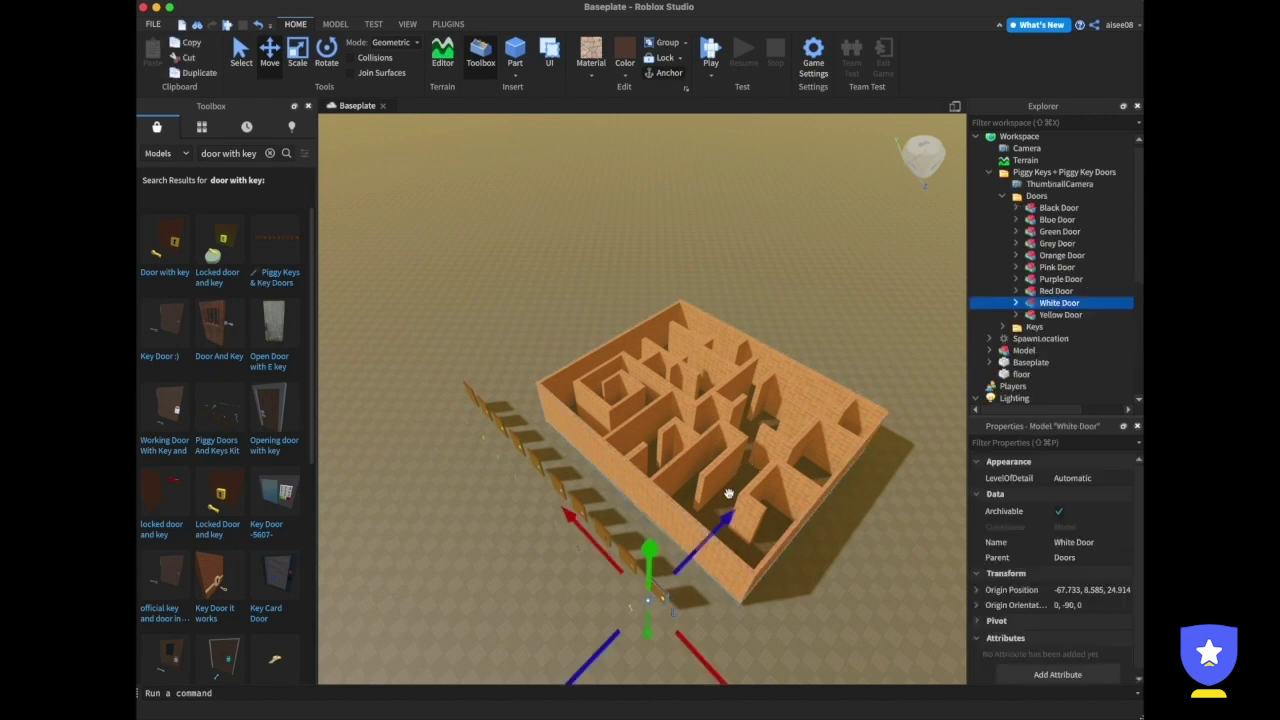
drag(723, 530, 825, 420)
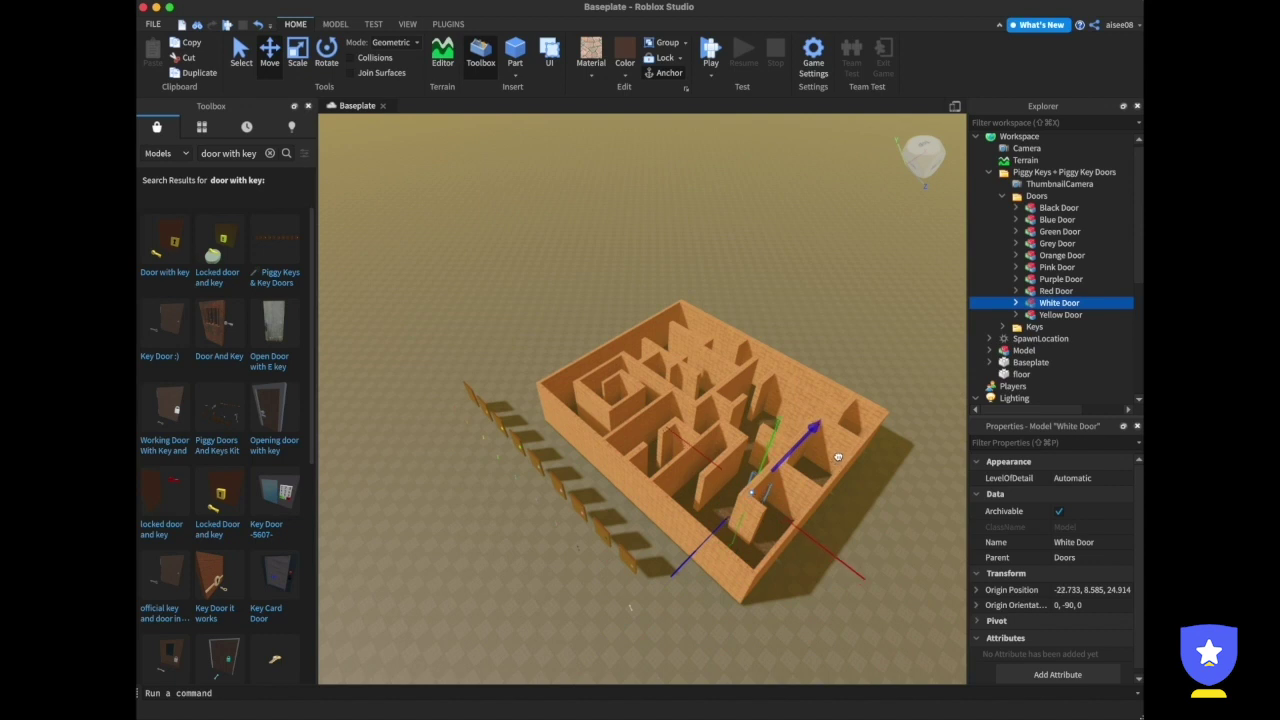
drag(866, 605, 845, 575)
Rotate the White Door 90 degrees about its vertical axis to orientation 0, 0, 0 and shift it across into the narrow corridor.
click(327, 52)
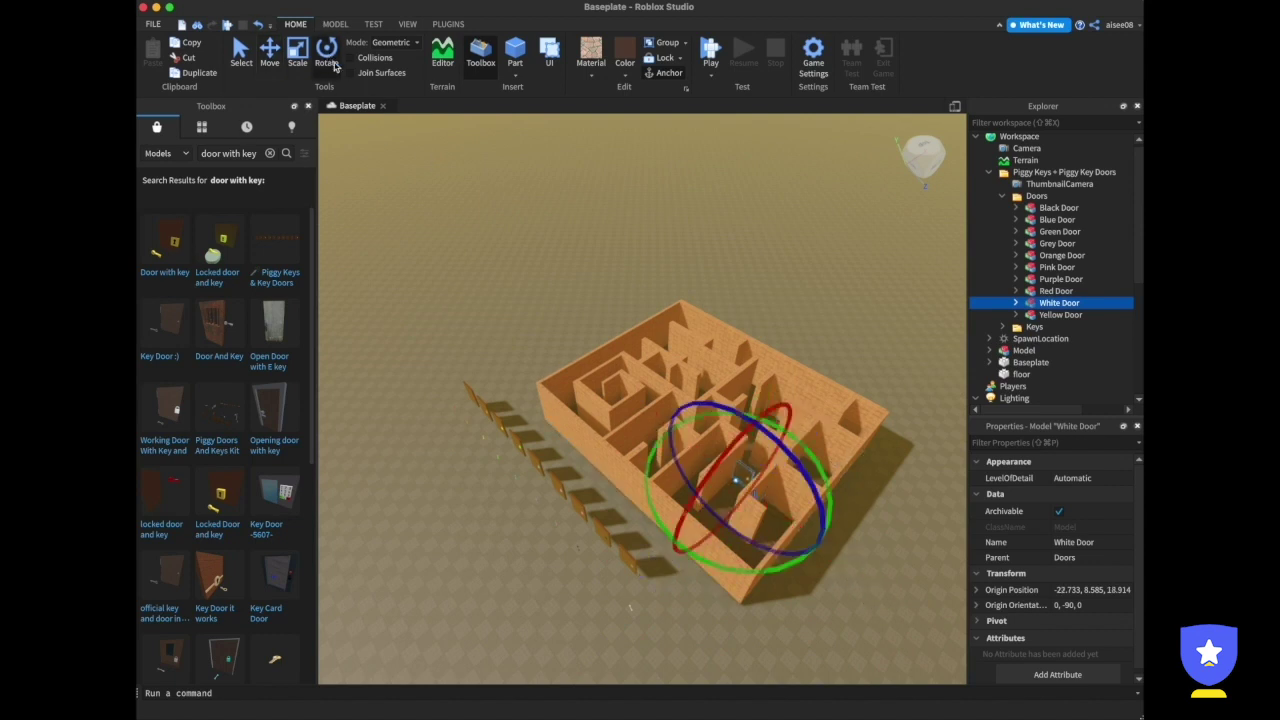
drag(672, 548, 804, 554)
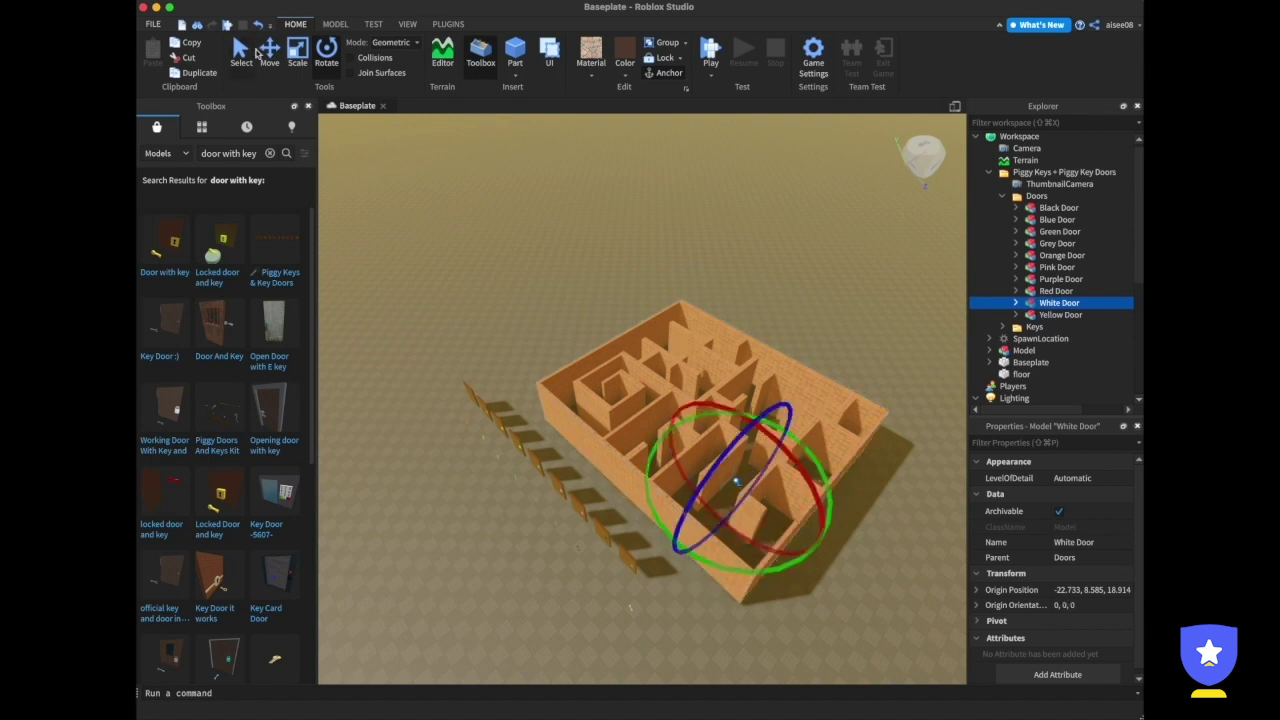
click(267, 51)
drag(800, 425, 821, 411)
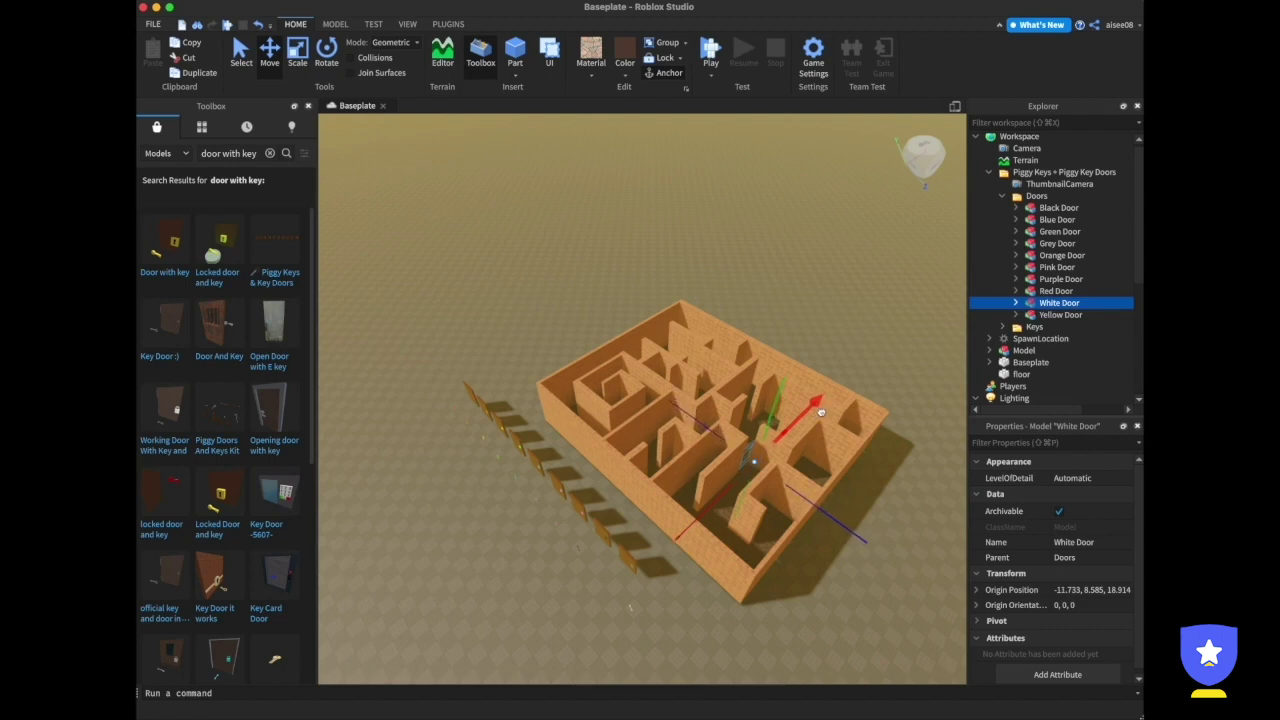
Lower the White Door by 1 stud toward the floor and check its fit between the brick walls of the corridor.
scroll(820, 411, up, 2)
right_drag(836, 502, 754, 513)
scroll(743, 511, down, 3)
scroll(742, 511, up, 4)
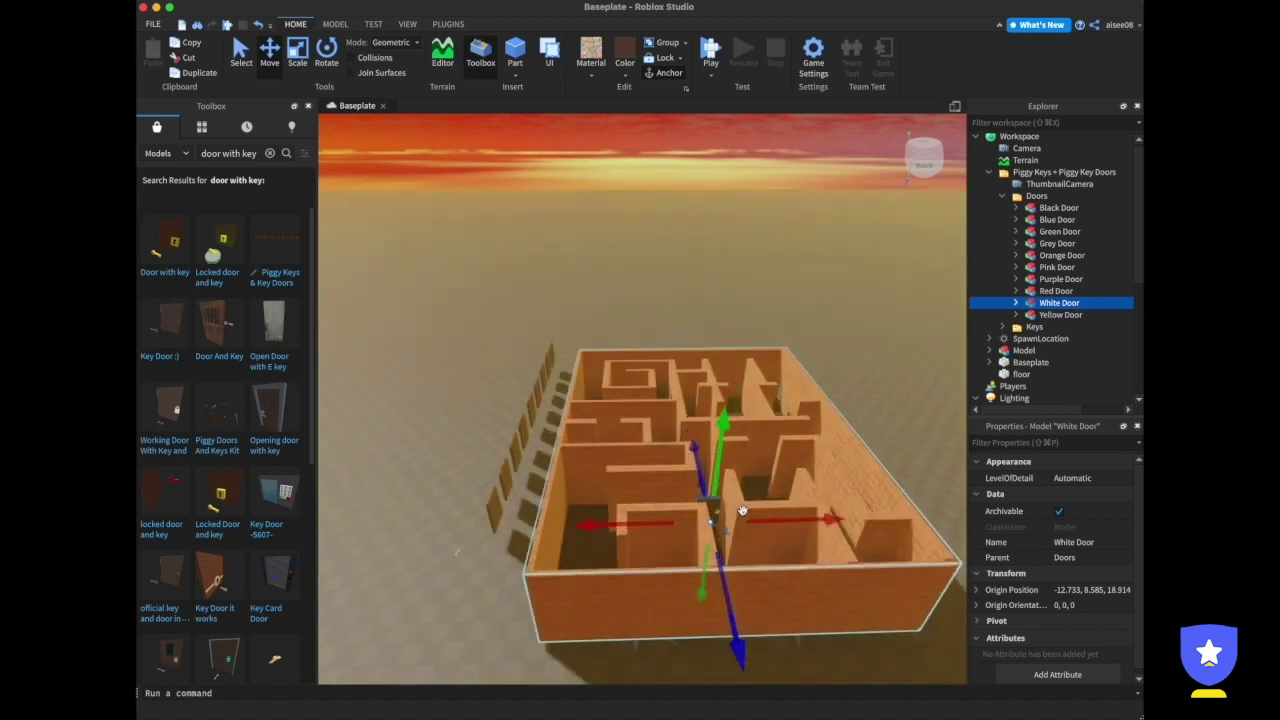
scroll(742, 511, up, 5)
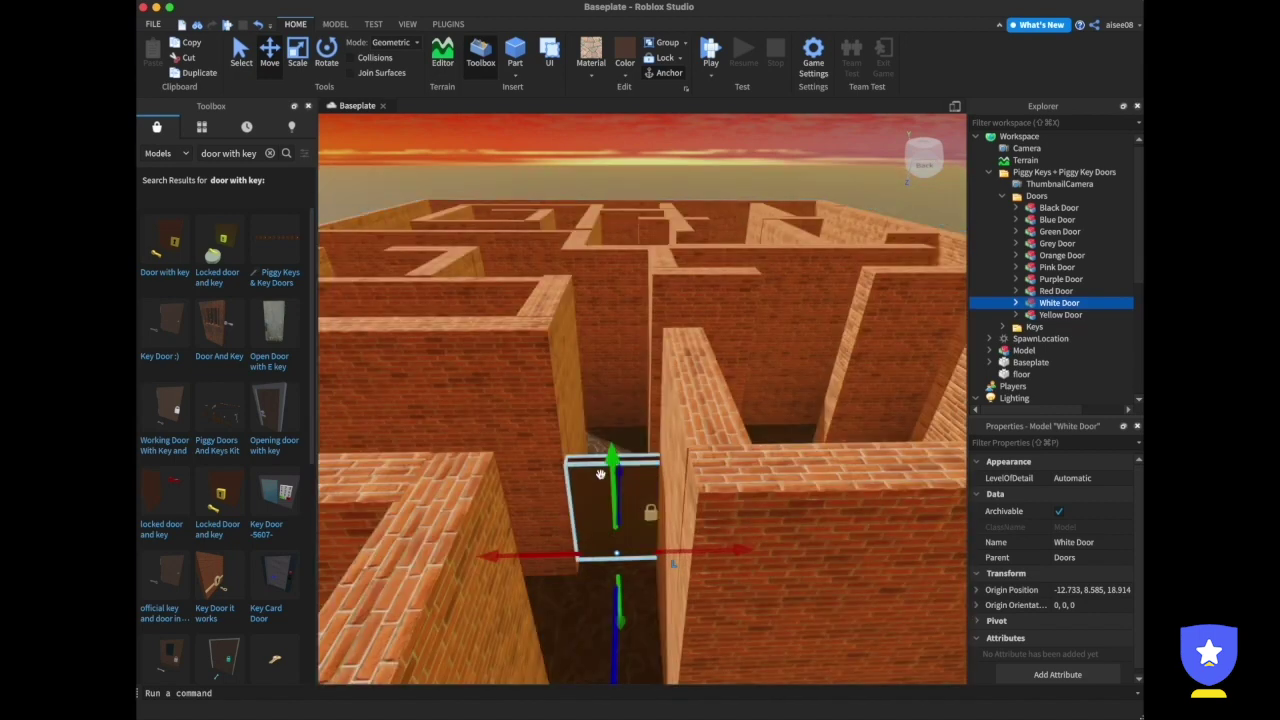
mouse_move(612, 457)
mouse_down()
mouse_move(614, 476)
mouse_move(613, 459)
mouse_up()
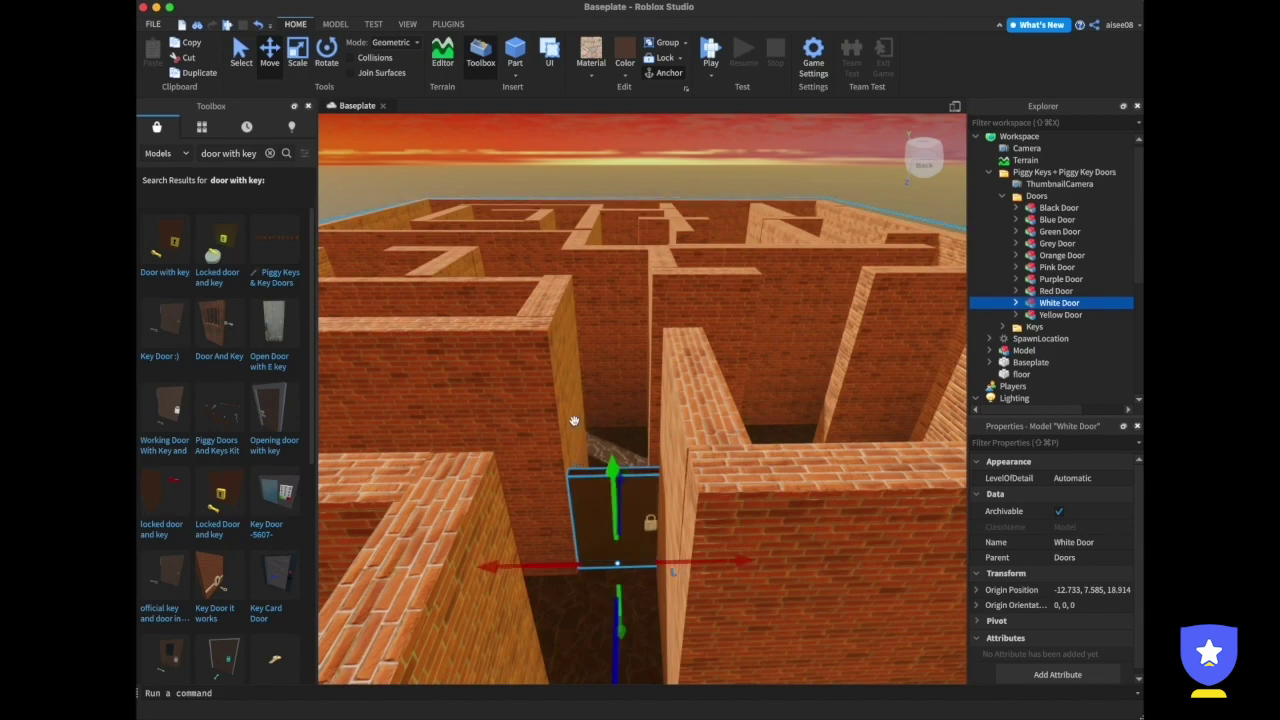
scroll(591, 424, up, 5)
scroll(592, 424, down, 3)
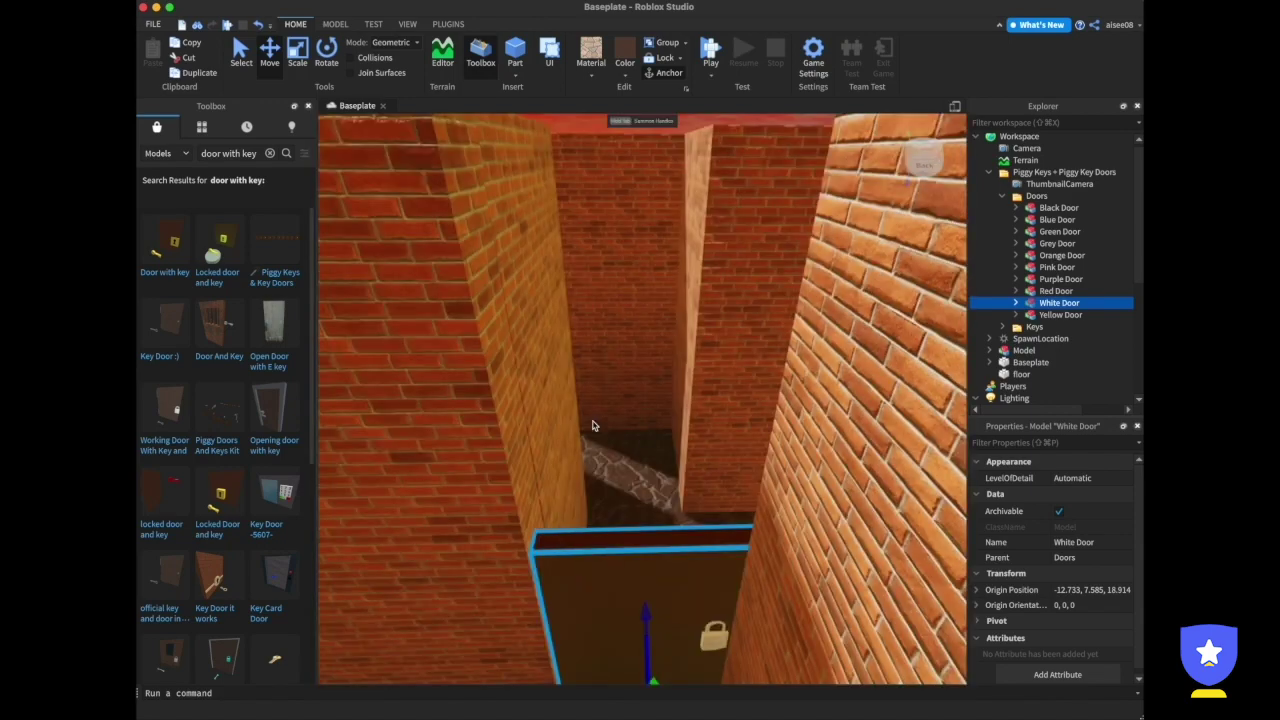
scroll(592, 425, down, 5)
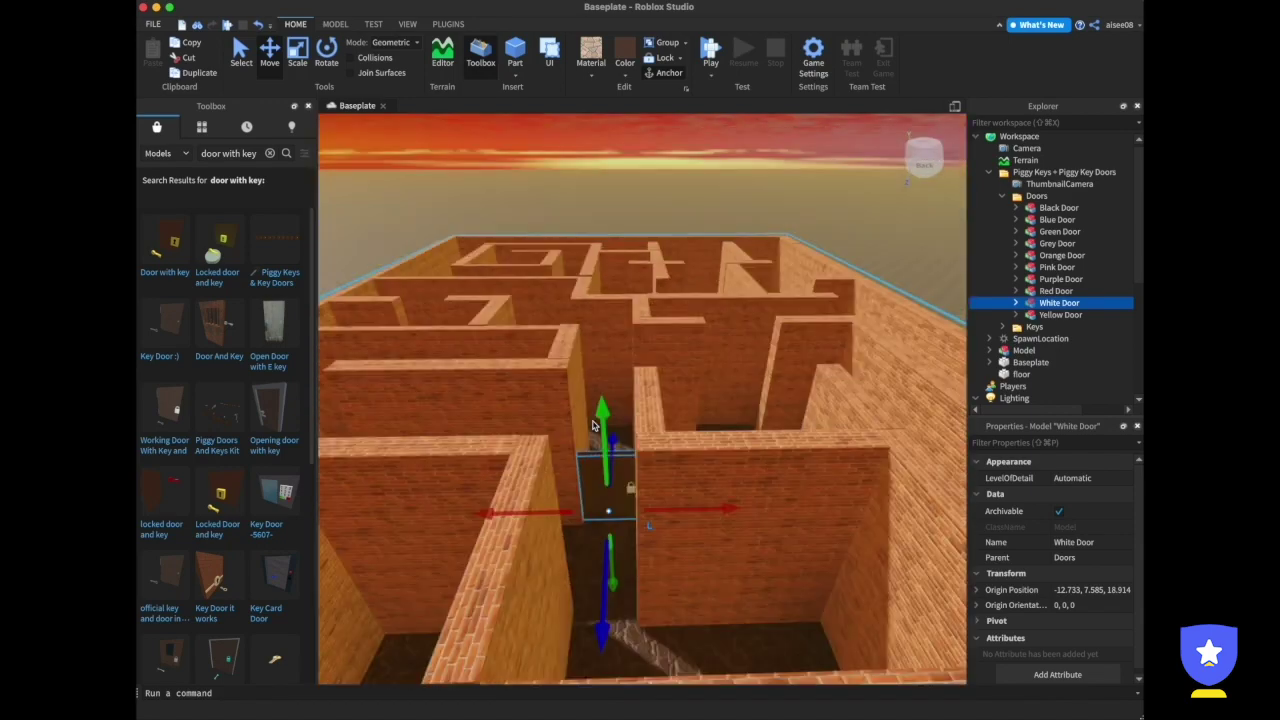
scroll(578, 431, up, 5)
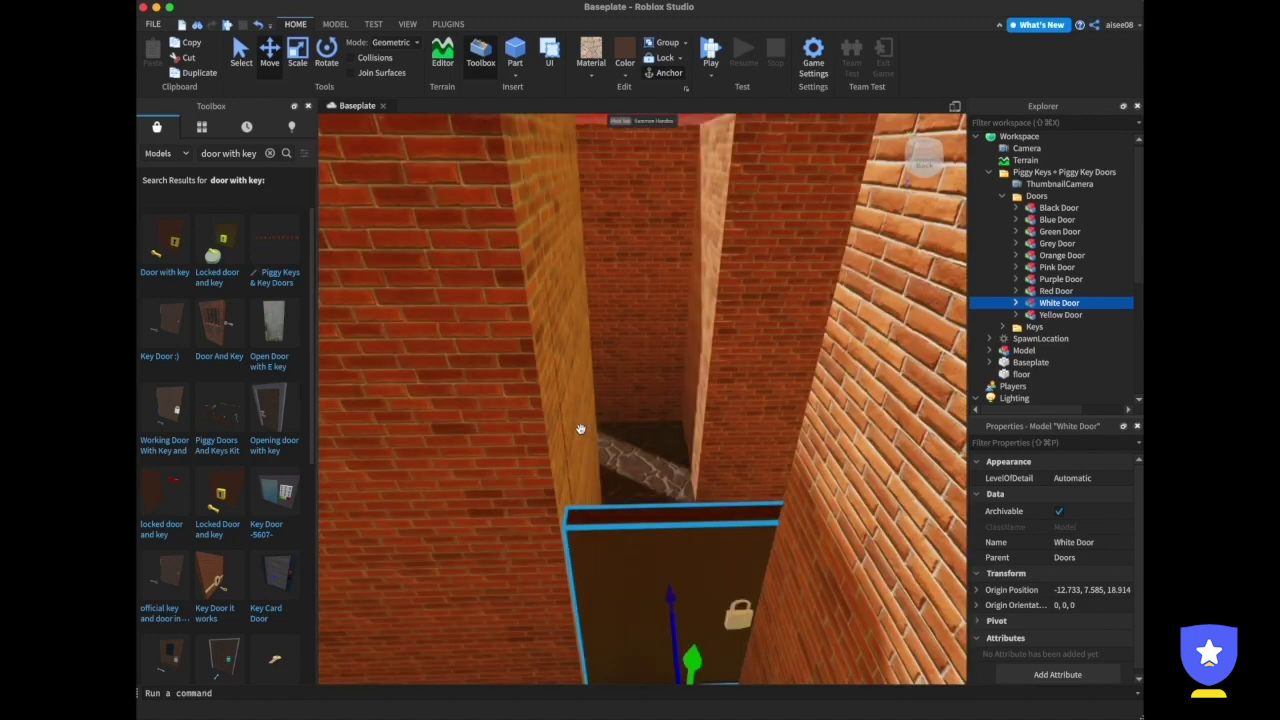
scroll(578, 429, down, 5)
scroll(510, 432, up, 2)
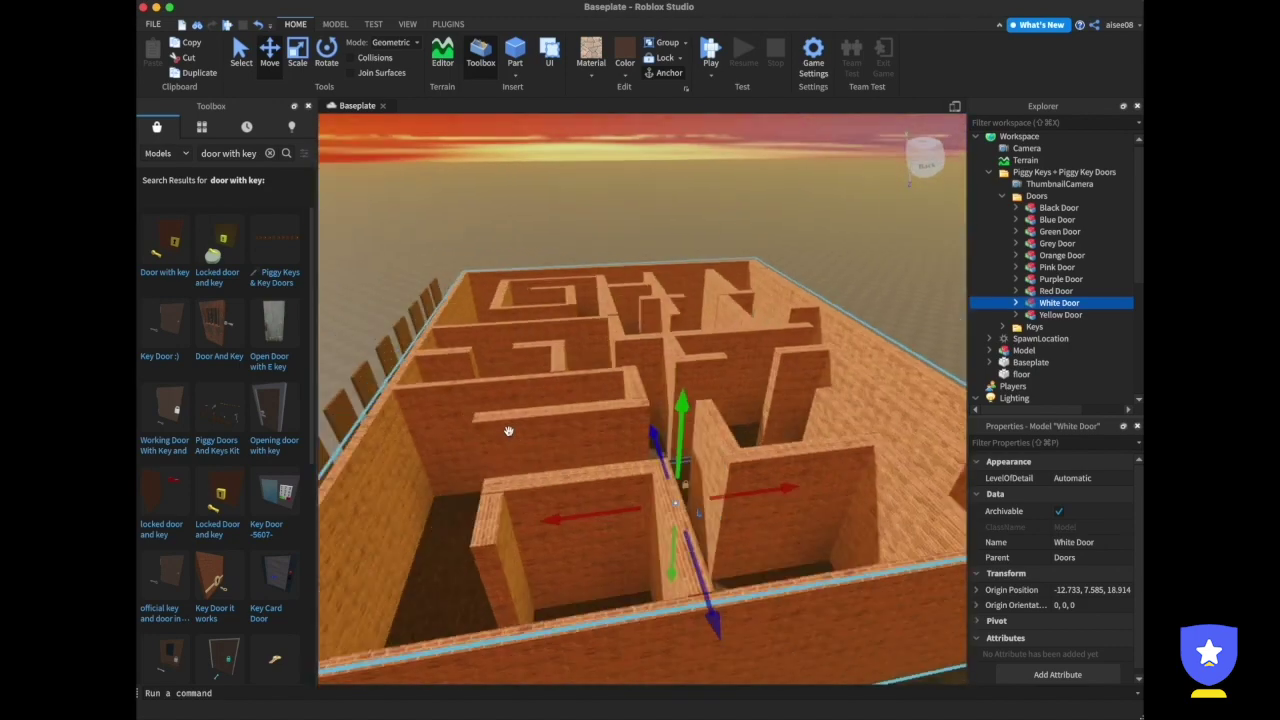
Move the White Key from the ground outside into the maze, placing it in the corridor in front of the White Door.
right_drag(508, 431, 508, 431)
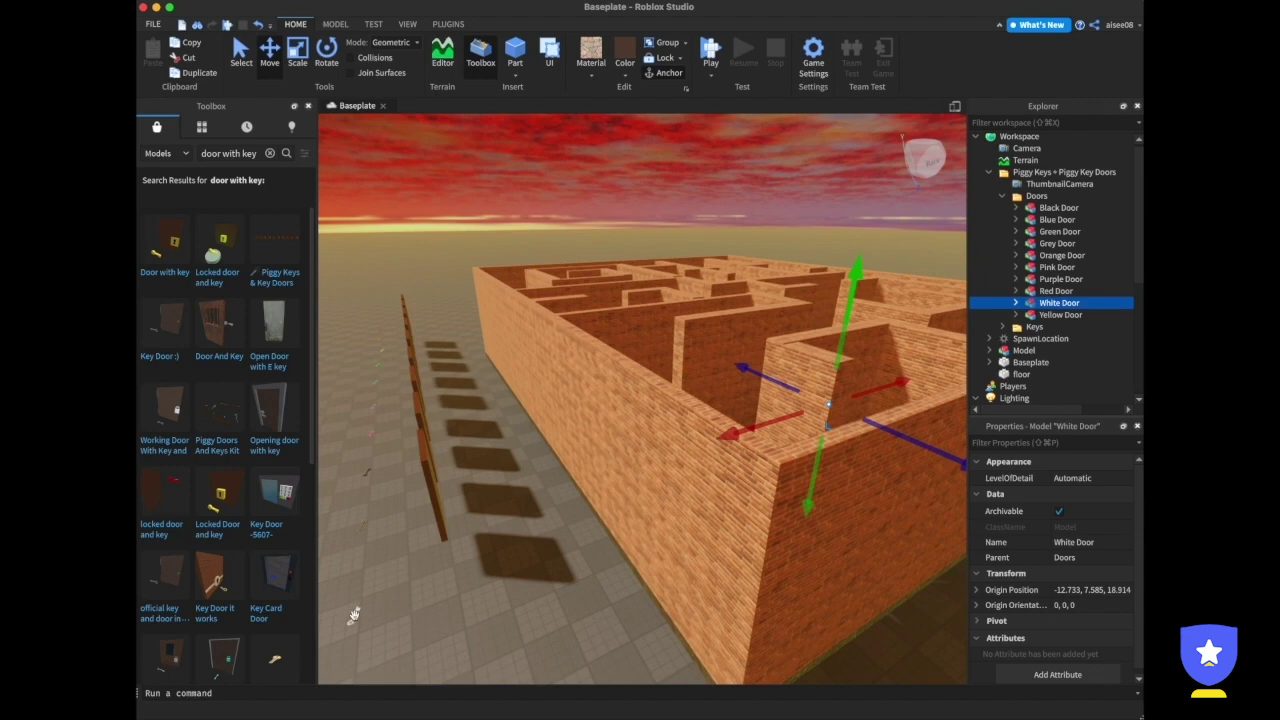
drag(354, 615, 668, 465)
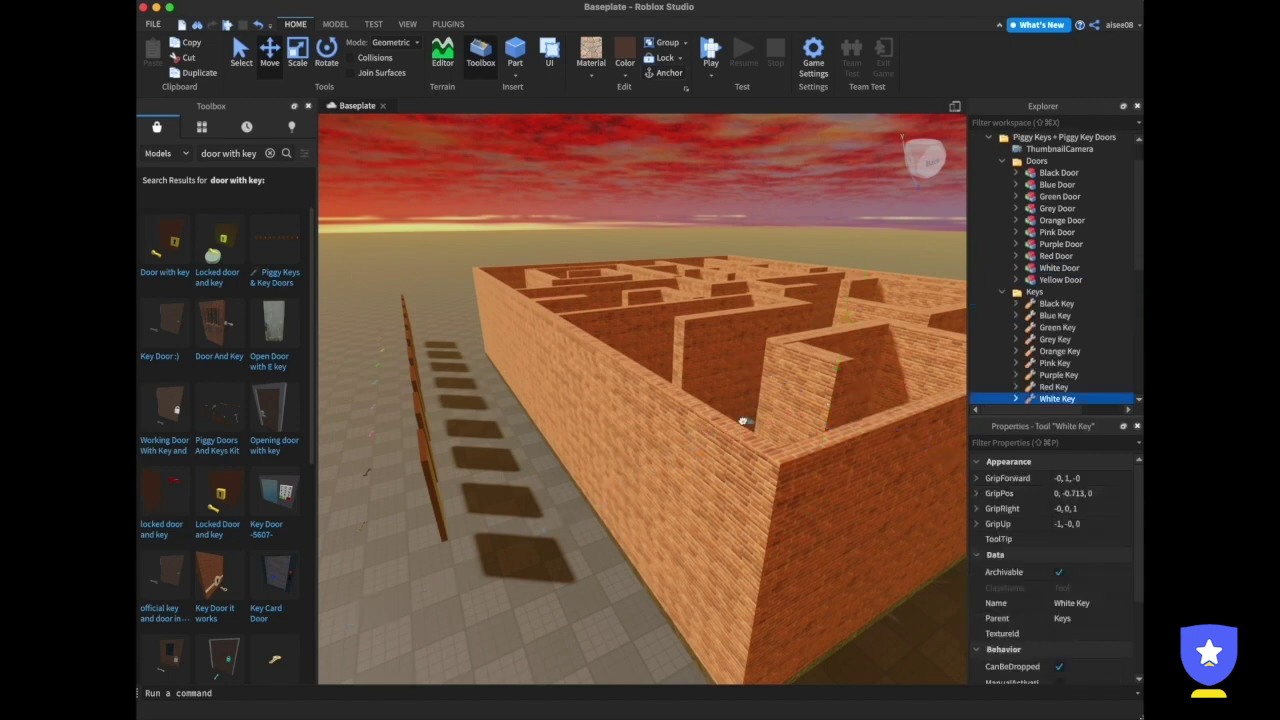
drag(748, 427, 760, 425)
right_drag(789, 412, 791, 412)
drag(716, 559, 797, 564)
drag(648, 472, 644, 533)
drag(699, 590, 700, 614)
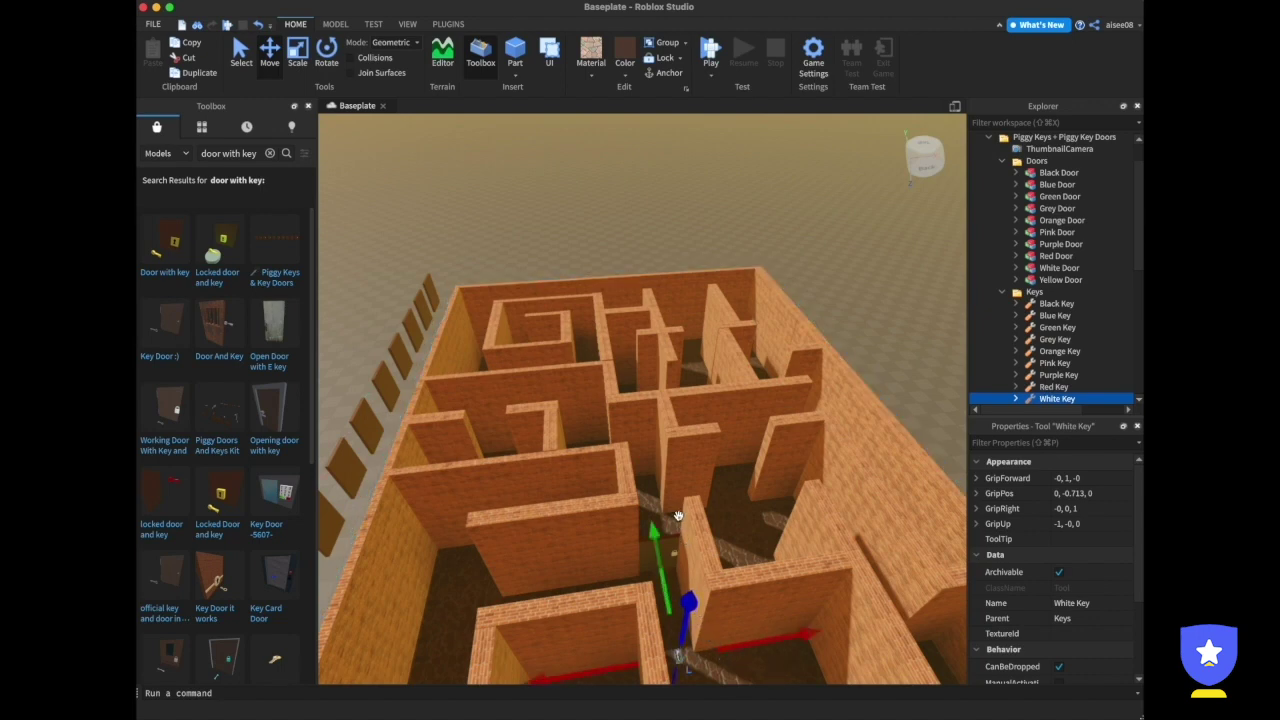
Shift the White Key along the maze's end wall into the neighbouring open cell, away from the White Door's corridor.
scroll(678, 515, down, 3)
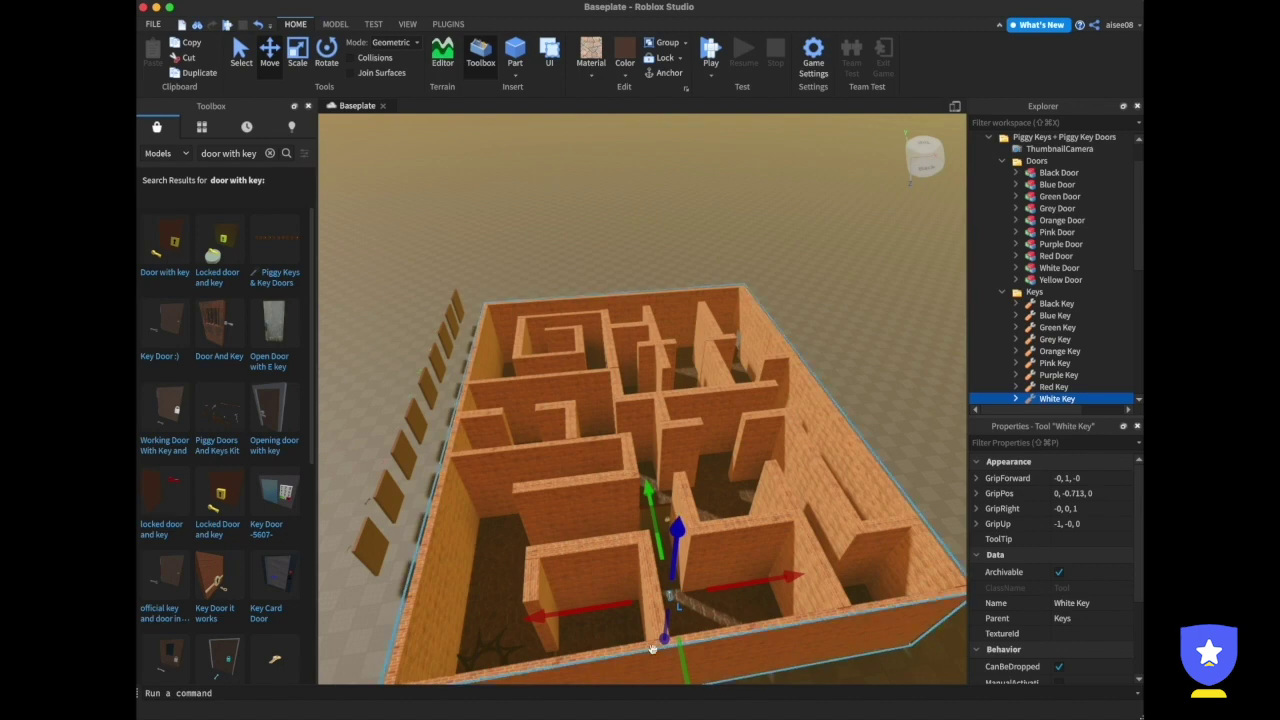
drag(678, 672, 685, 684)
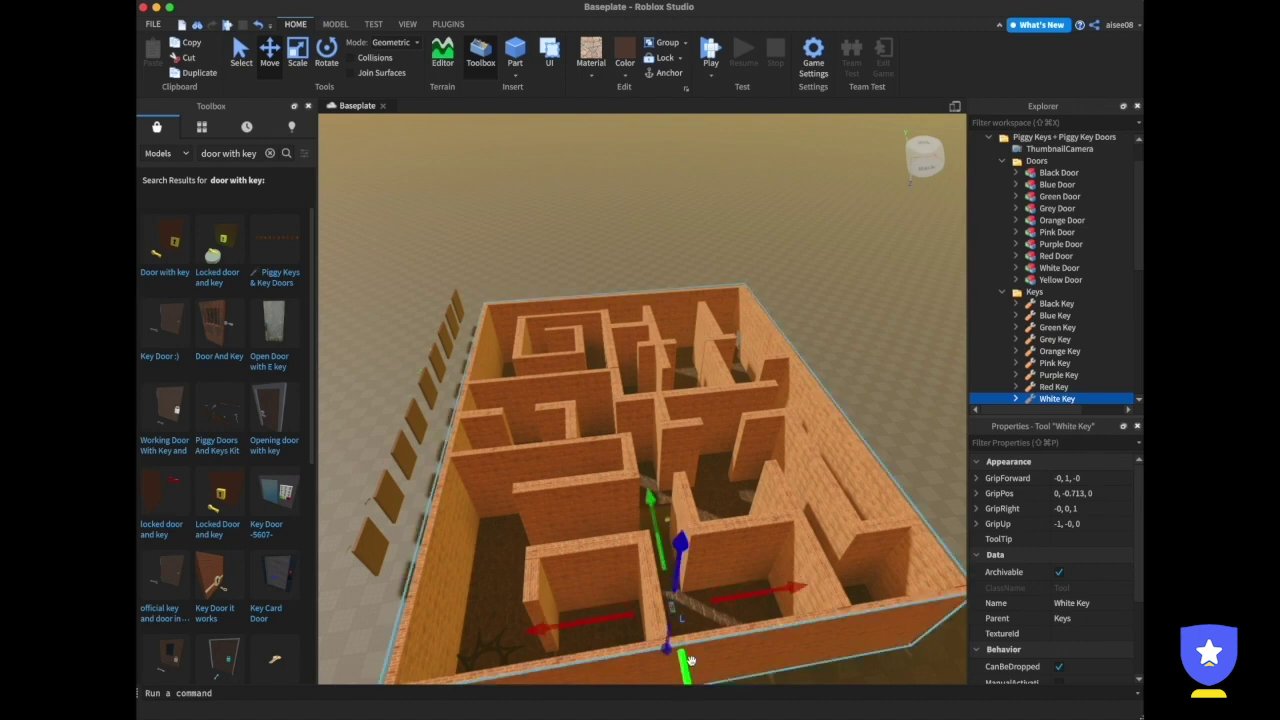
drag(806, 598, 838, 594)
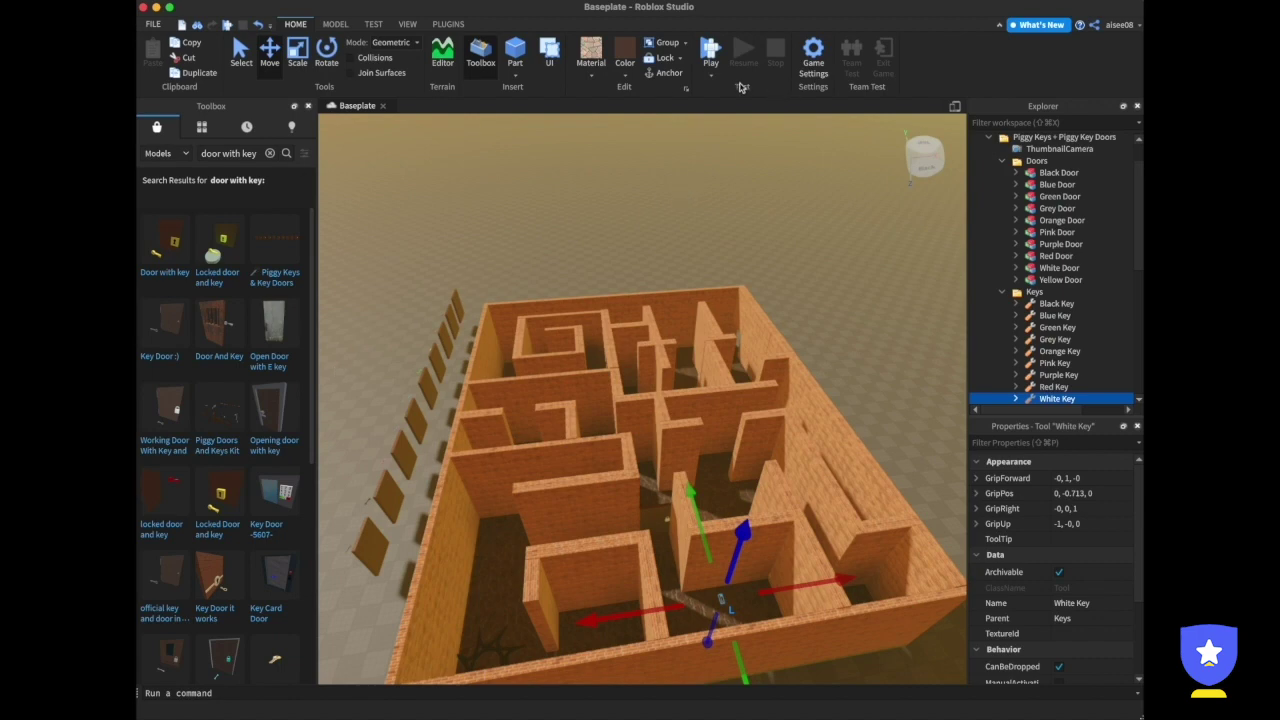
Start a playtest and walk the avatar from the spawn through the maze corridors to the locked White Door.
click(710, 53)
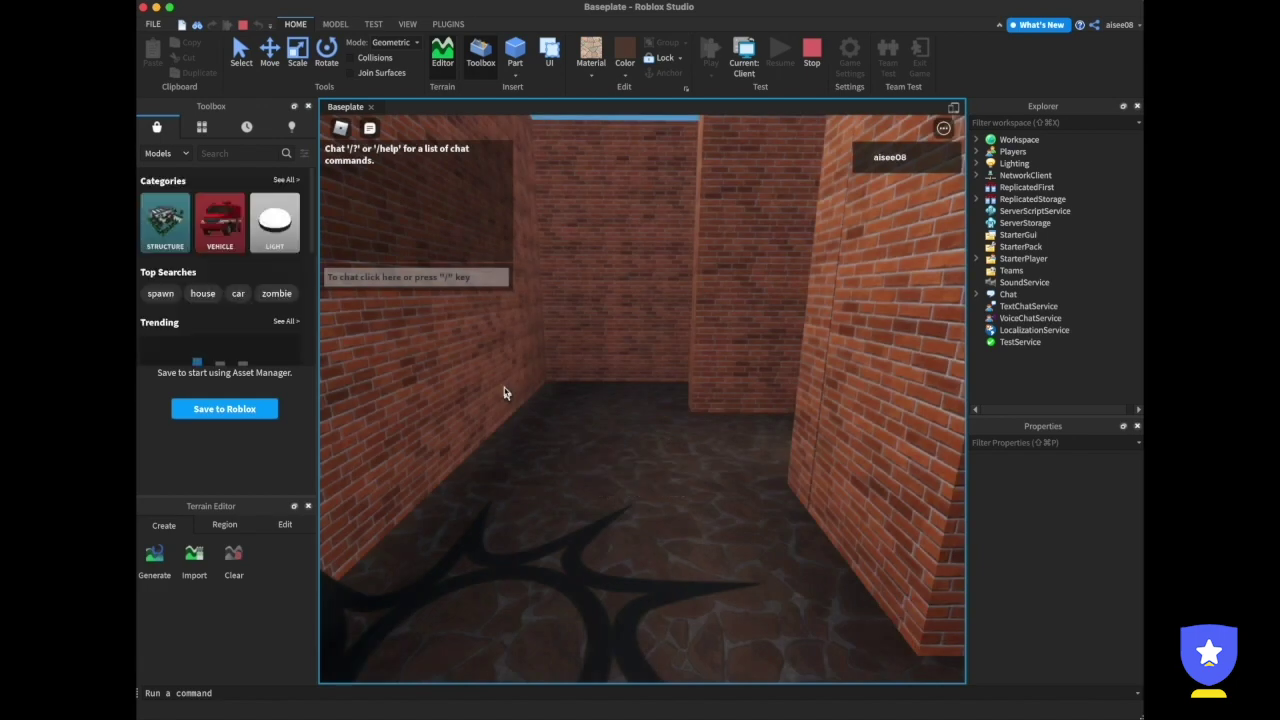
key(w)
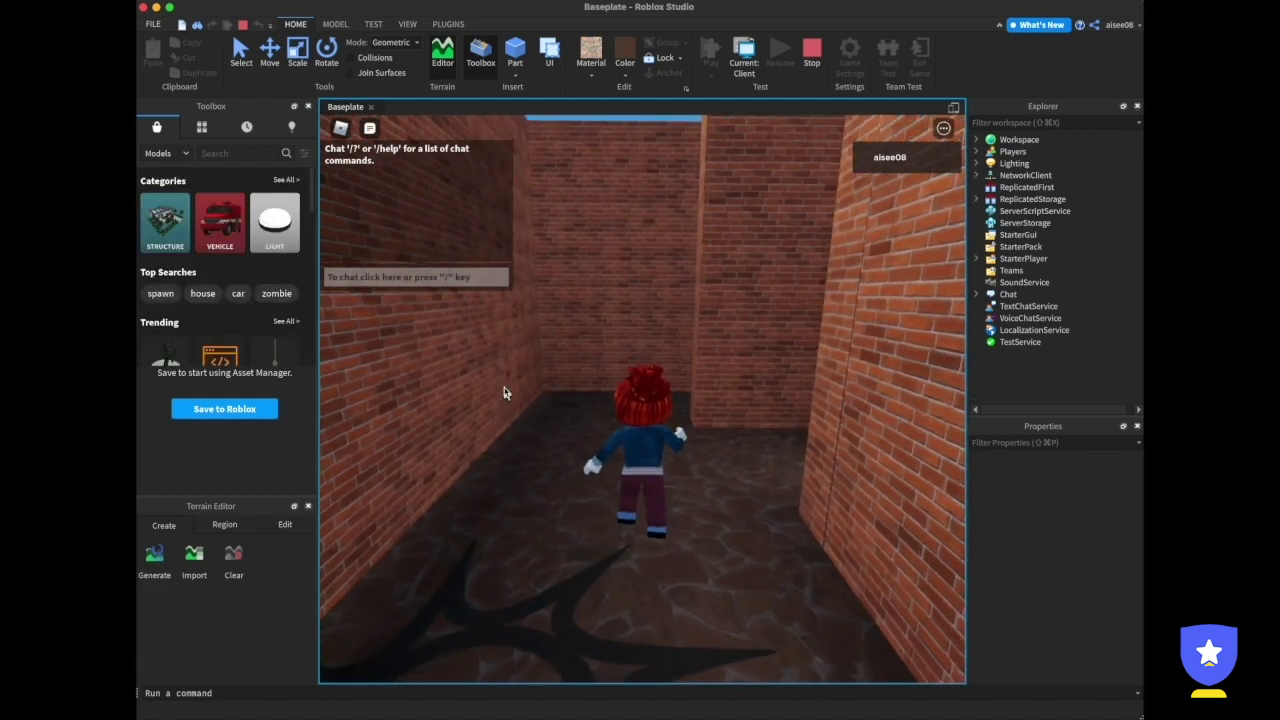
key(Right)
key(w)
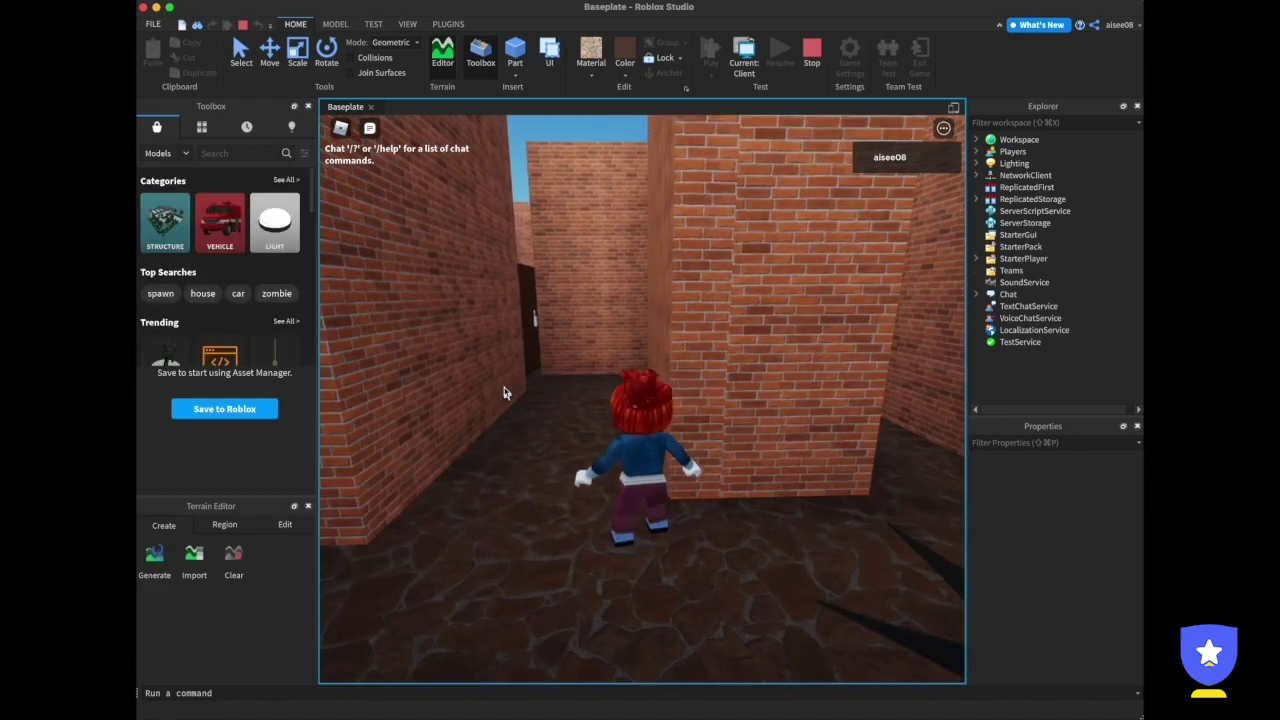
key(w)
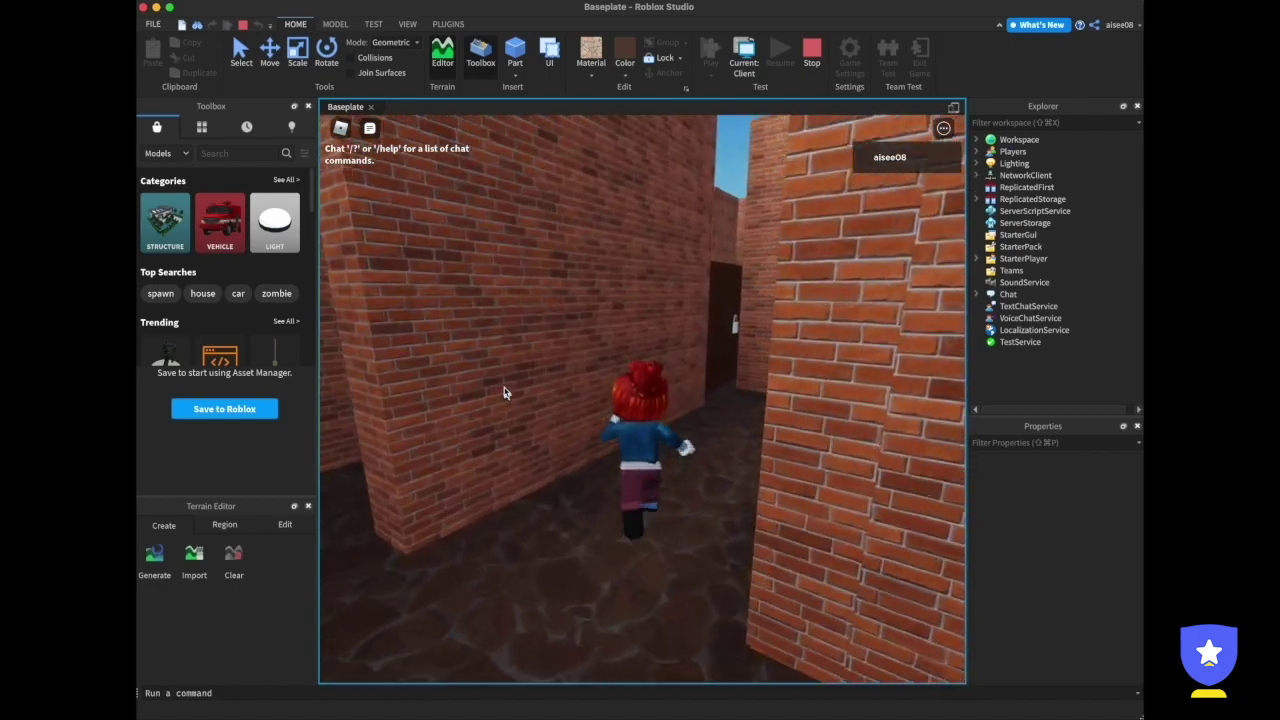
key(w)
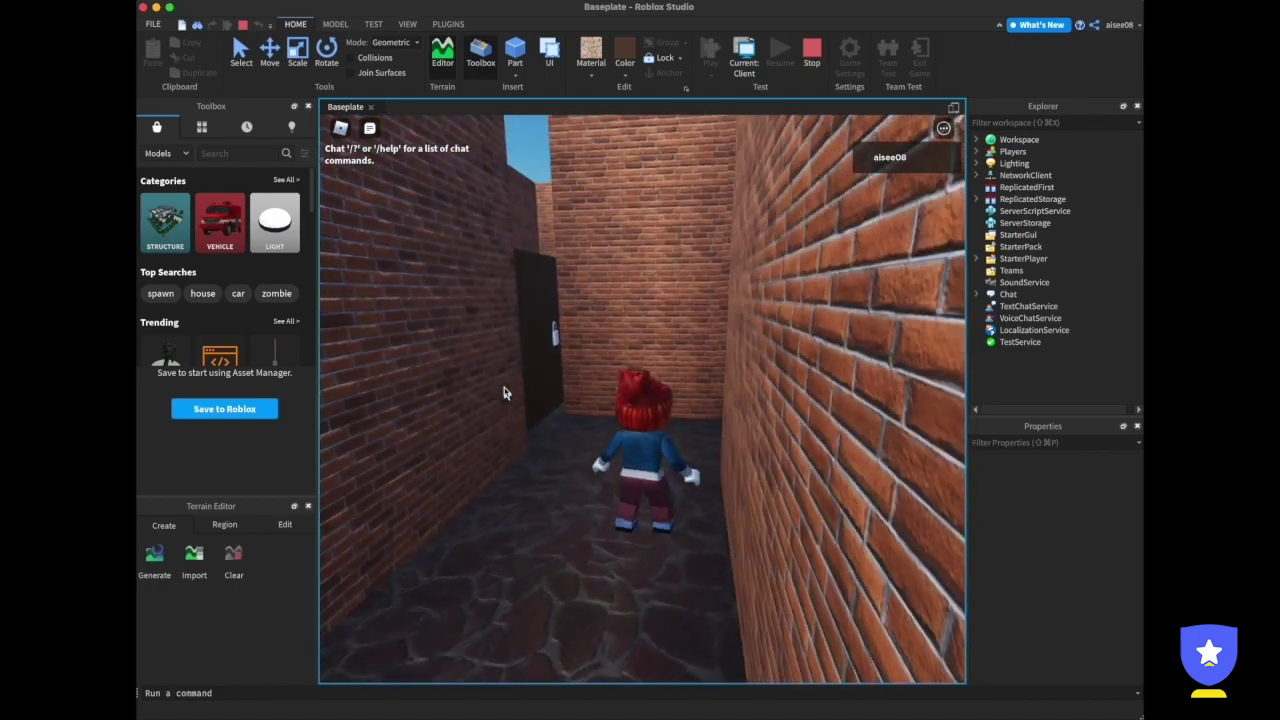
key(w)
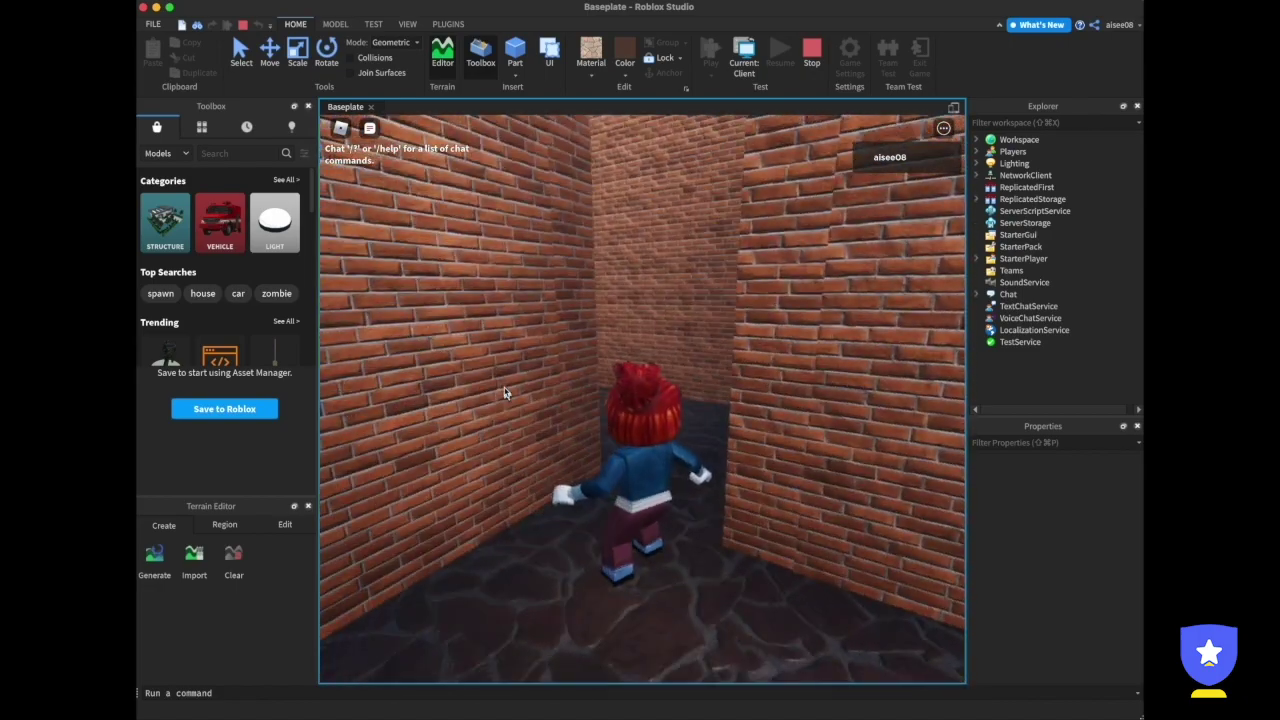
key(w)
key(d)
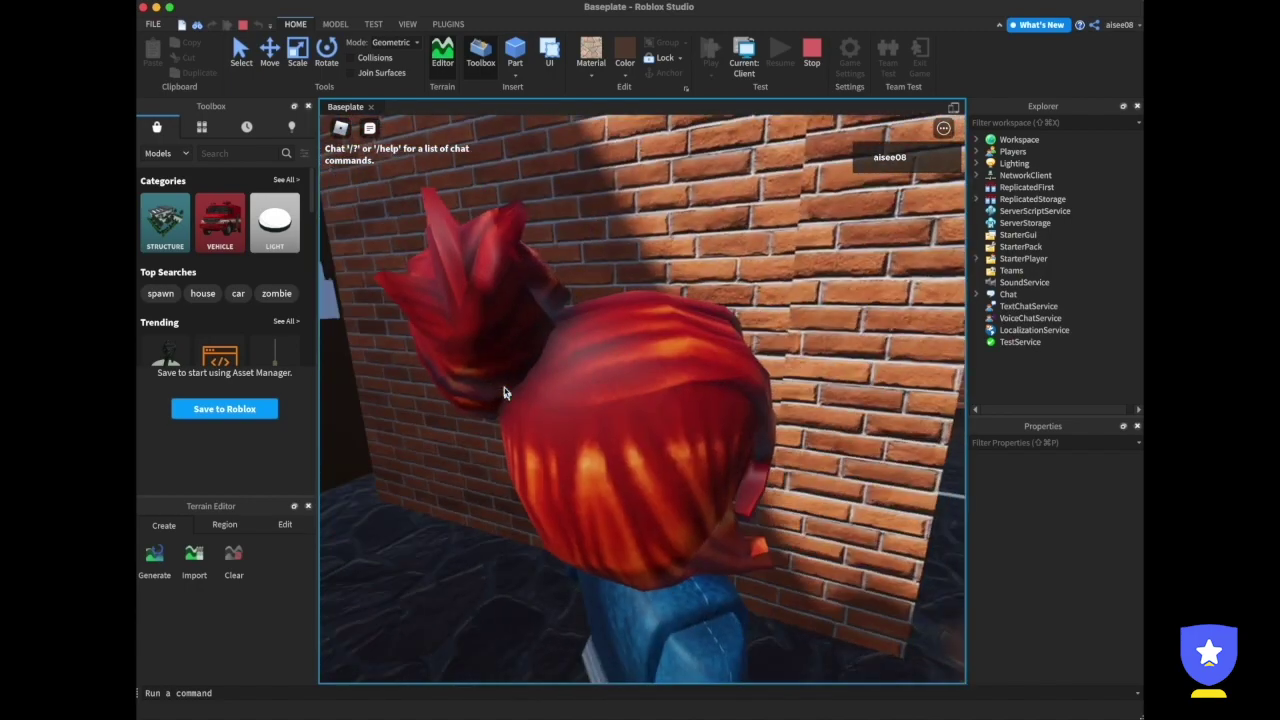
key(s)
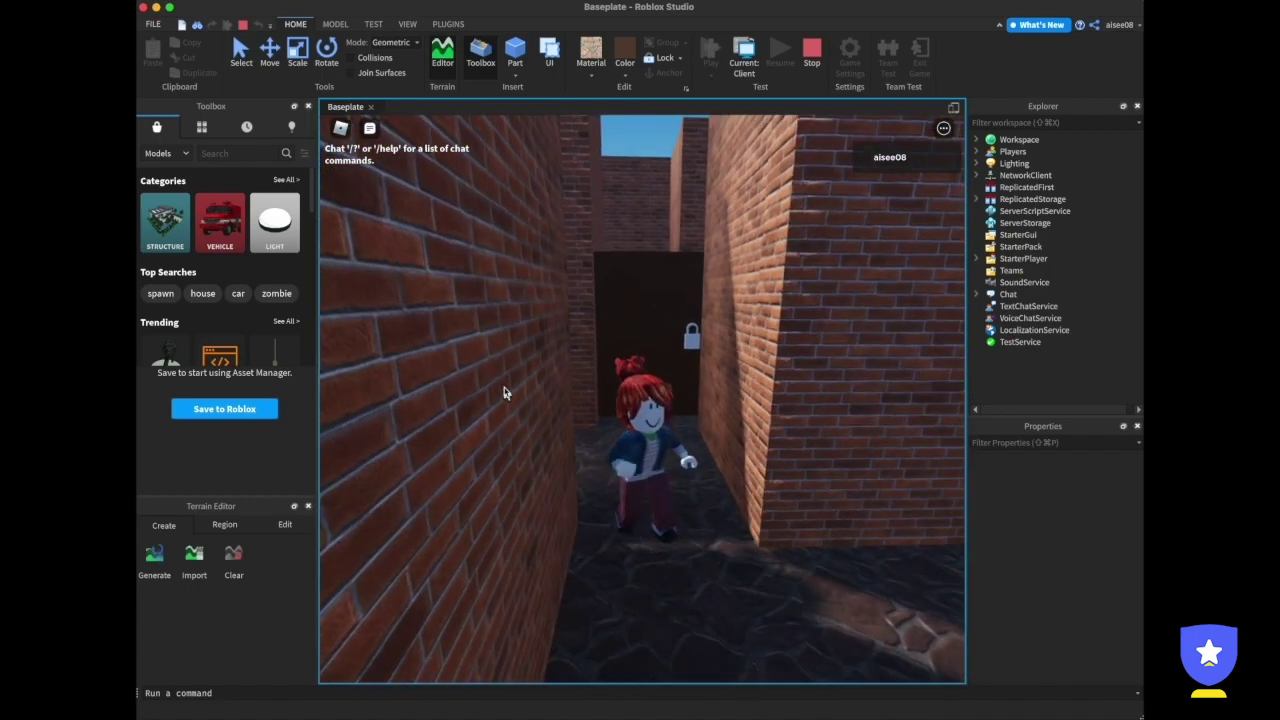
Walk the avatar around the corner into the neighbouring cell and pick up the White Key.
key(s)
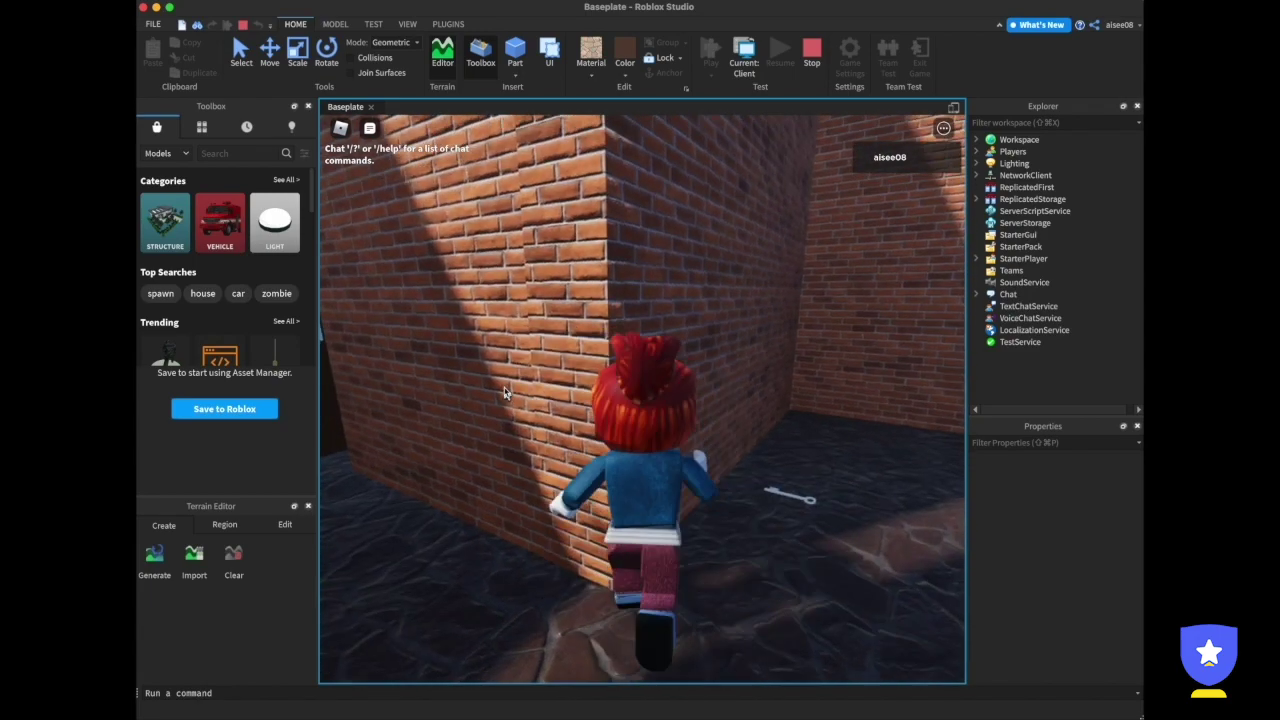
key(w)
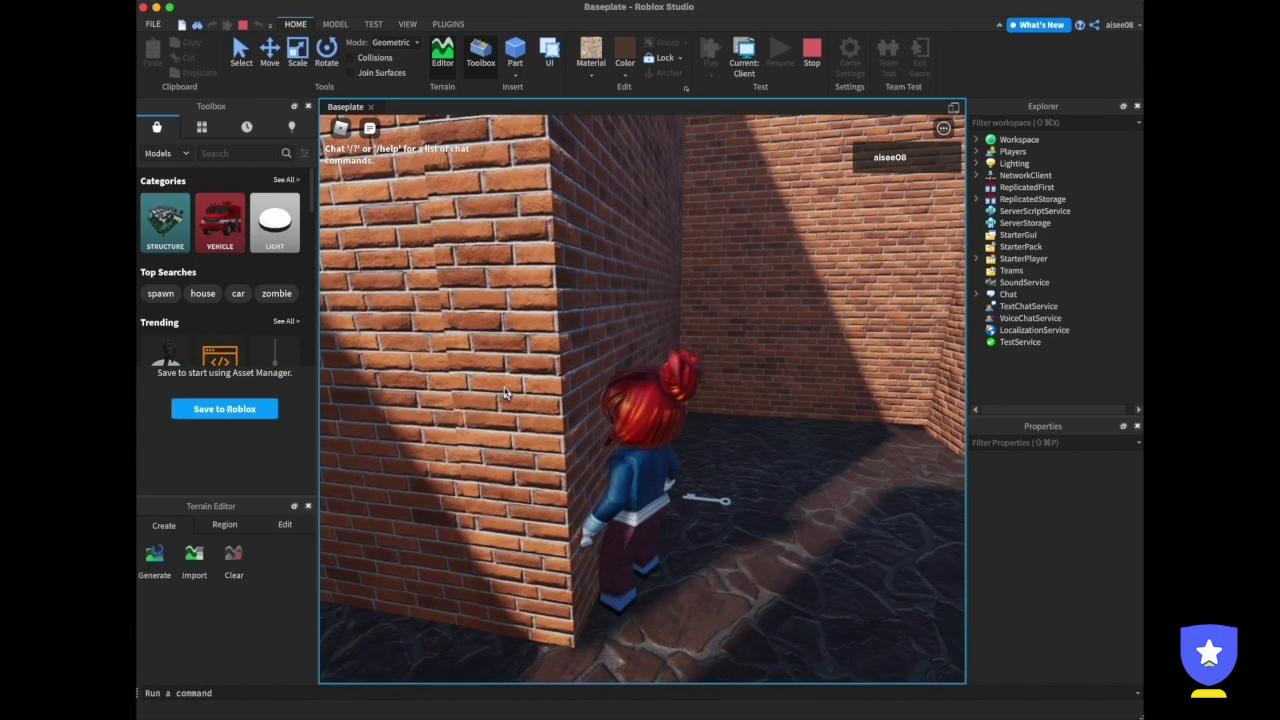
key(a)
key(w)
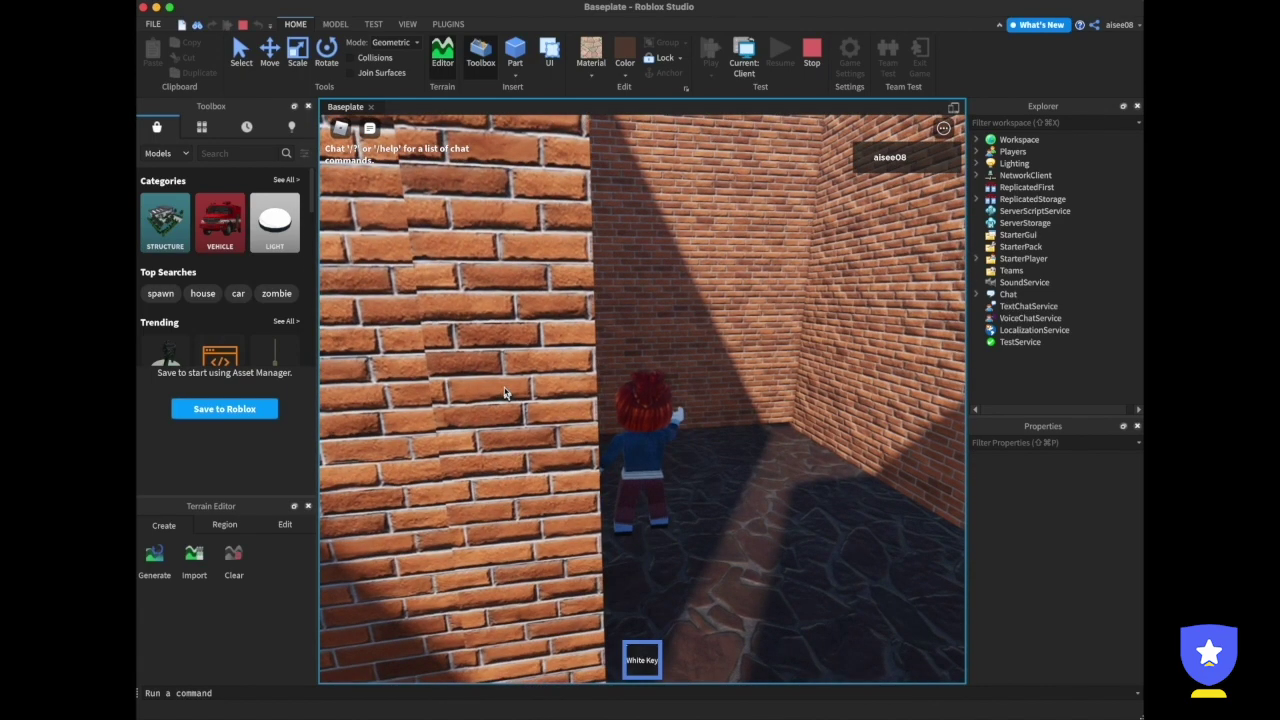
Carry the White Key back to the White Door to test unlocking it, and continue along the corridor.
key(s)
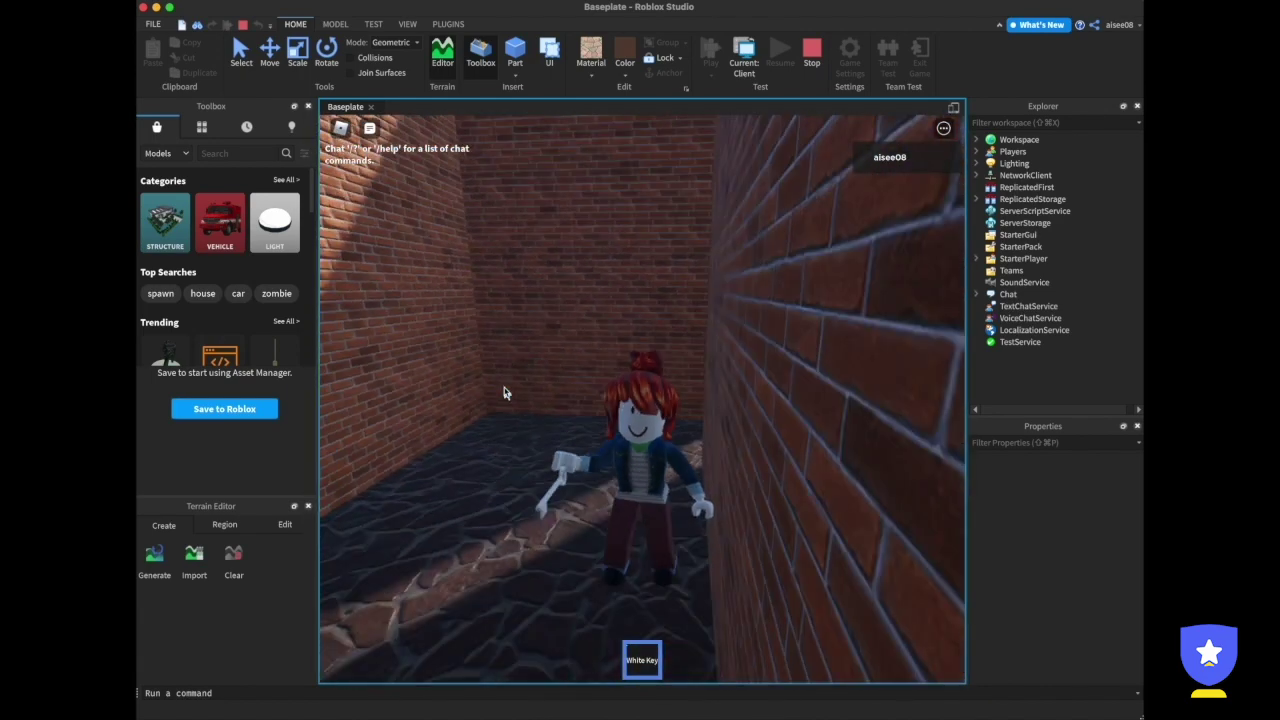
key(w)
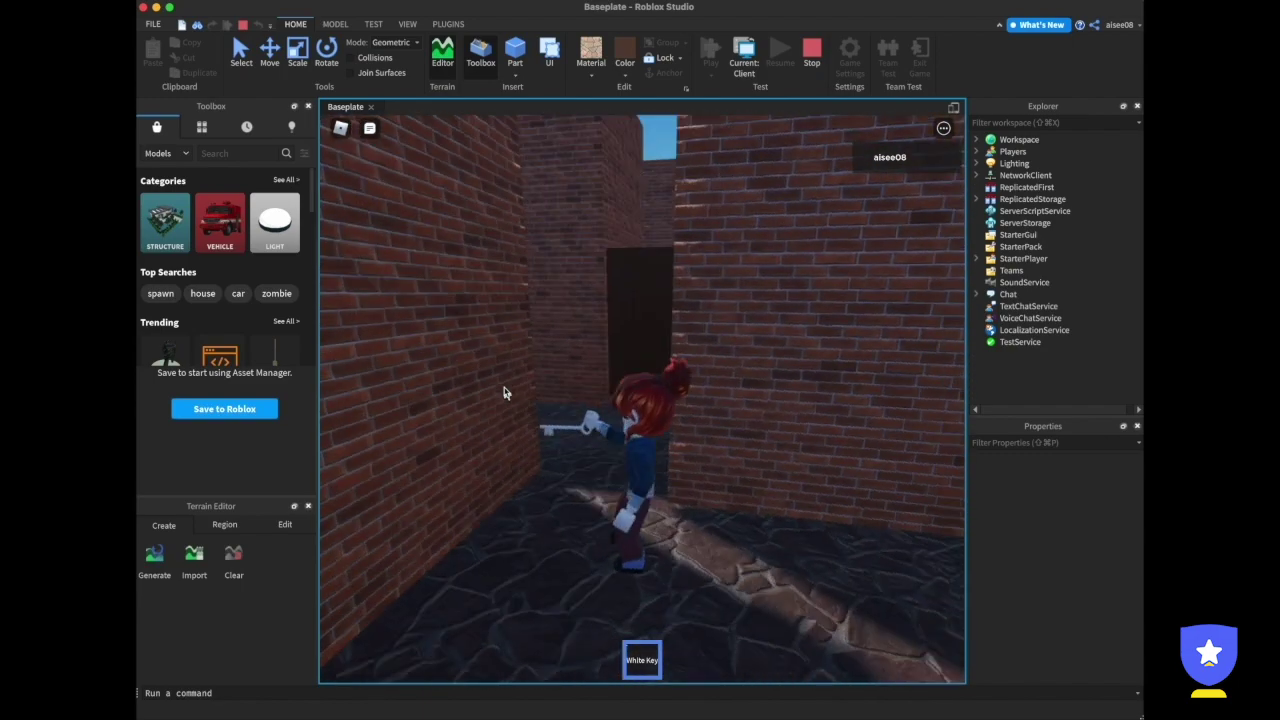
key(w)
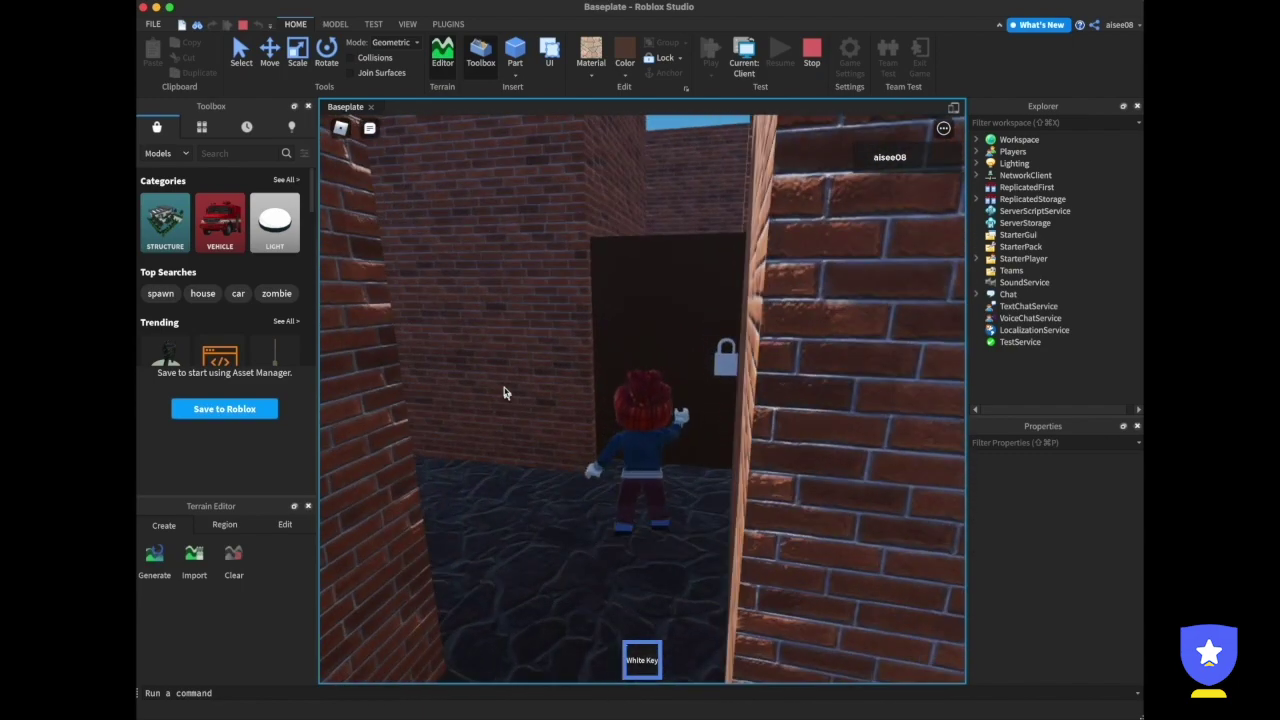
key(w)
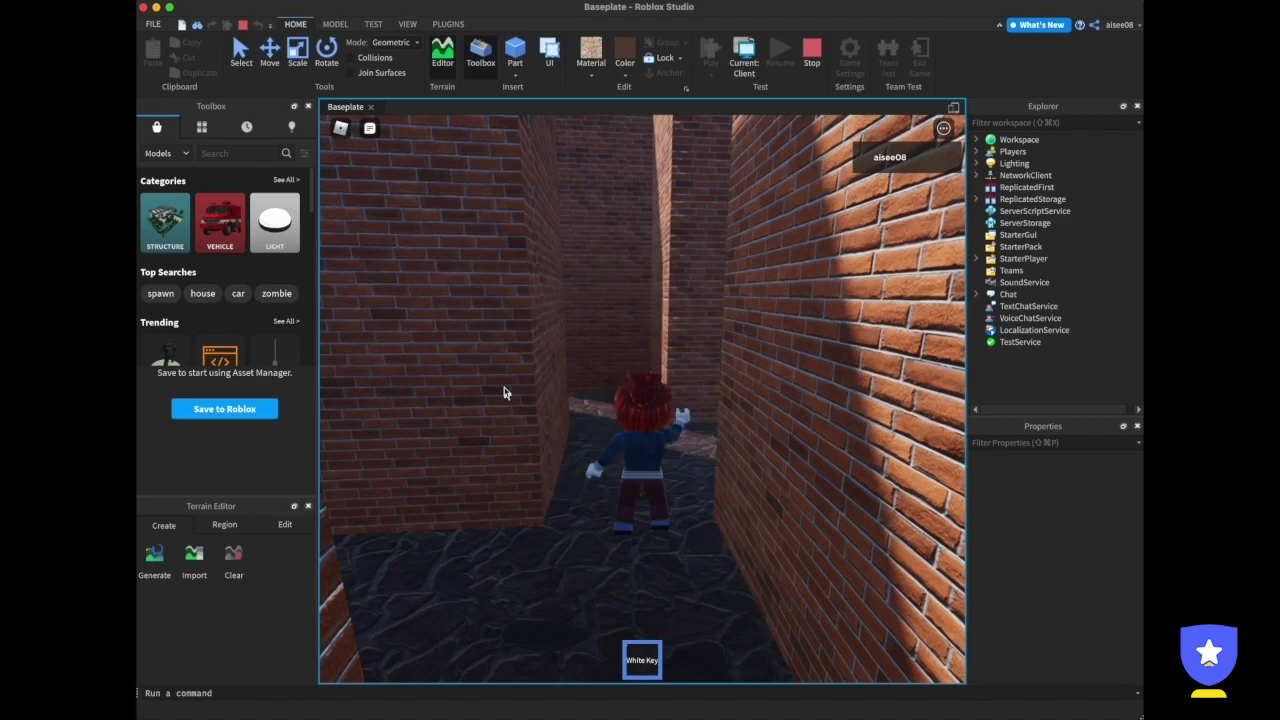
key(w)
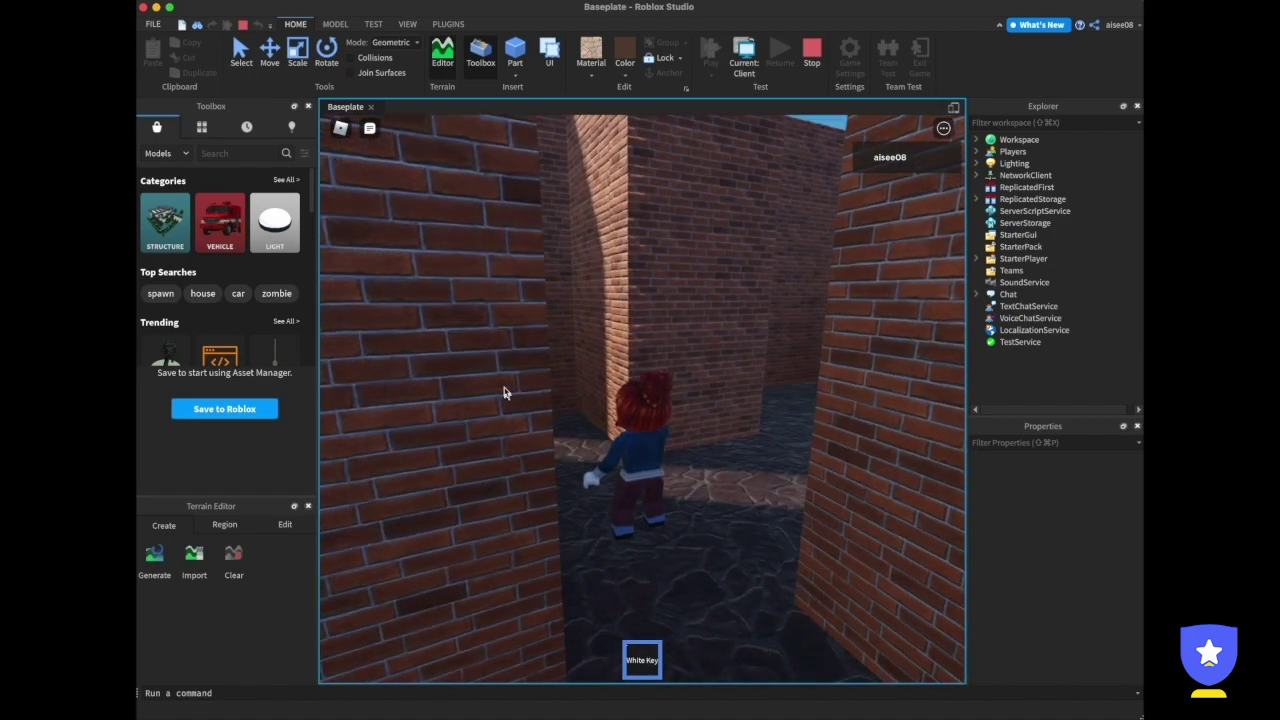
key(w)
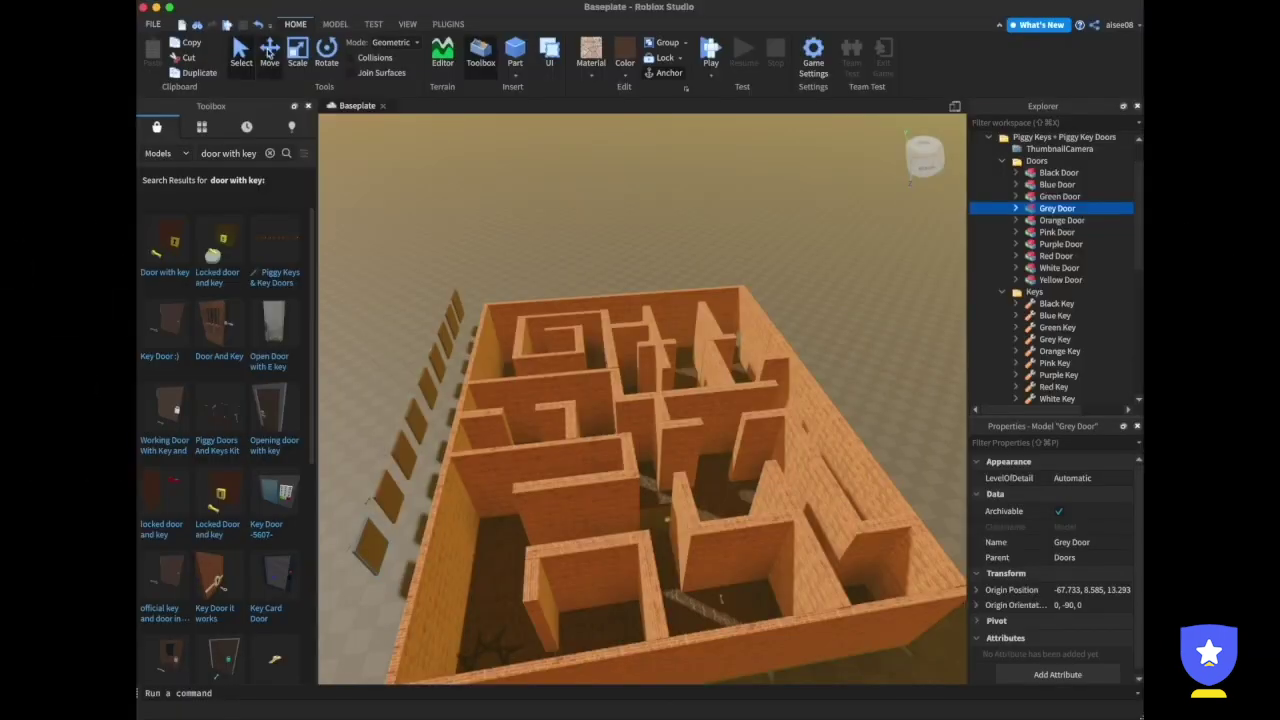
Place the Grey Door, rotated to orientation 0, 180, 0, in a gap between maze walls at position 3.267, 6.585, 1.293.
click(269, 52)
drag(371, 545, 786, 480)
click(326, 52)
click(269, 52)
drag(755, 596, 746, 571)
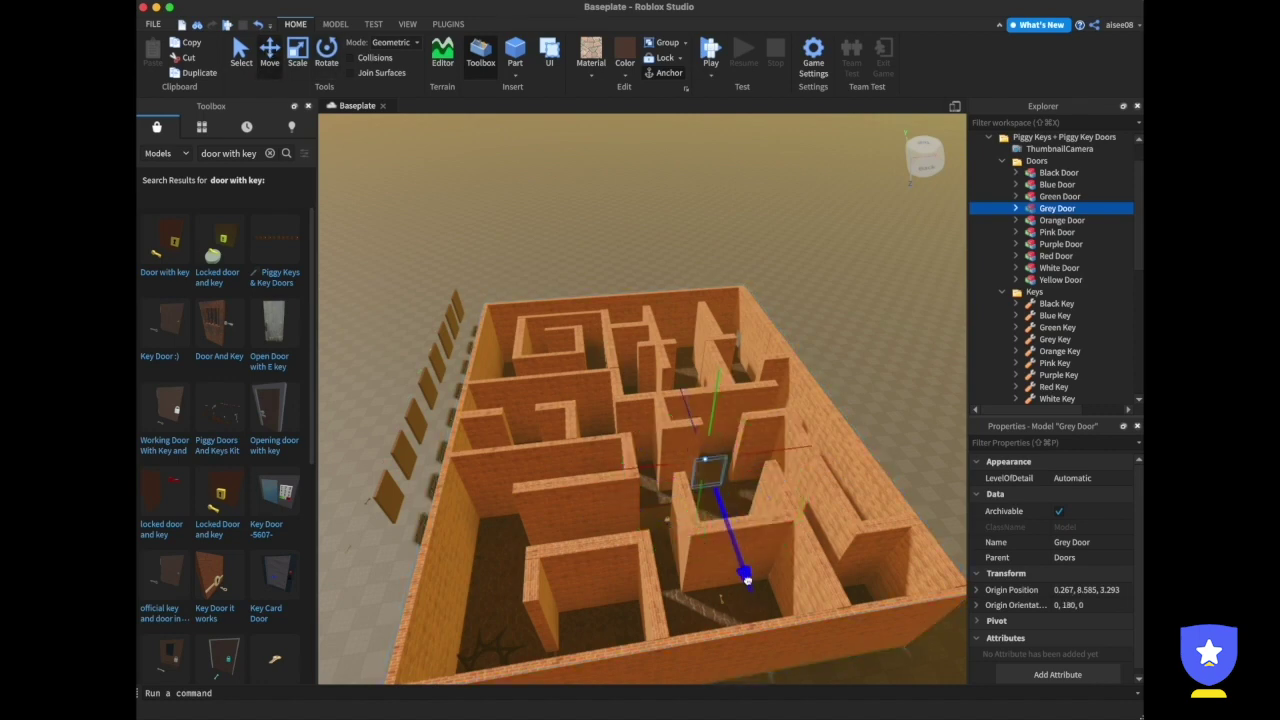
drag(814, 446, 829, 443)
drag(732, 362, 732, 372)
scroll(777, 486, up, 5)
drag(632, 534, 630, 525)
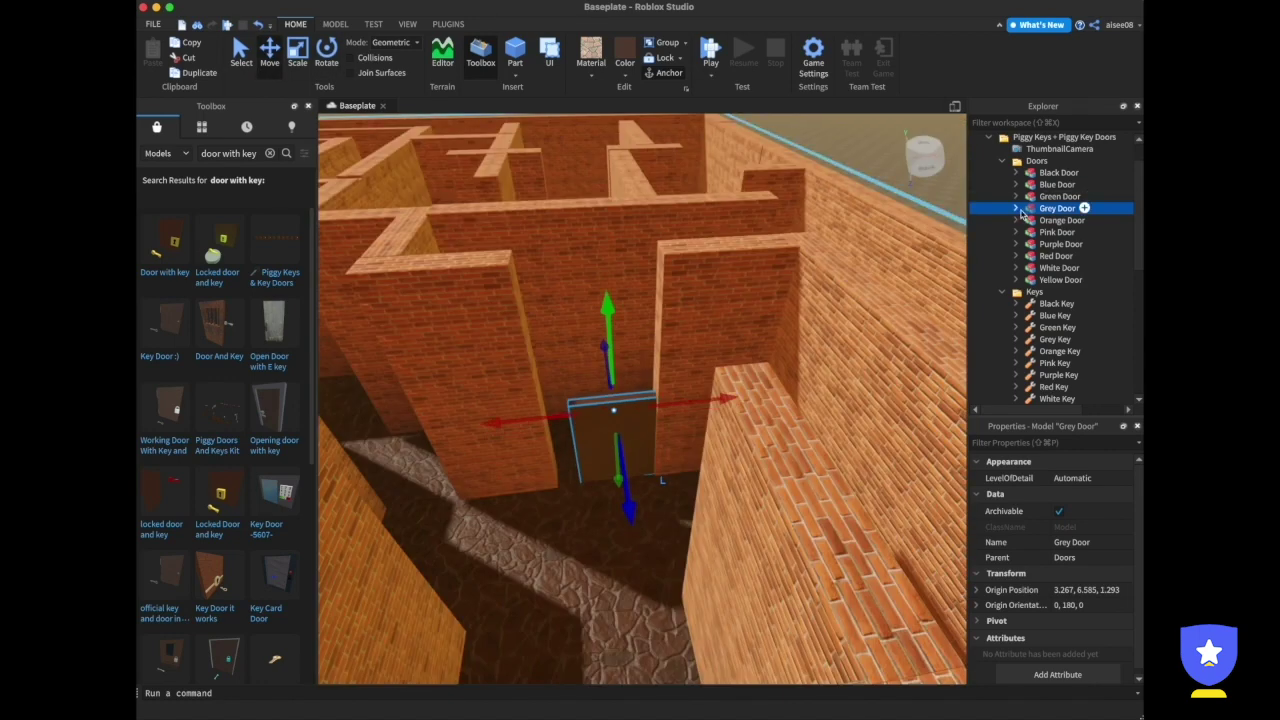
Ungroup the Grey Door into its separate DoorFrame and Lock parts so they can be scaled.
double_click(1086, 208)
right_click(1060, 212)
key(f)
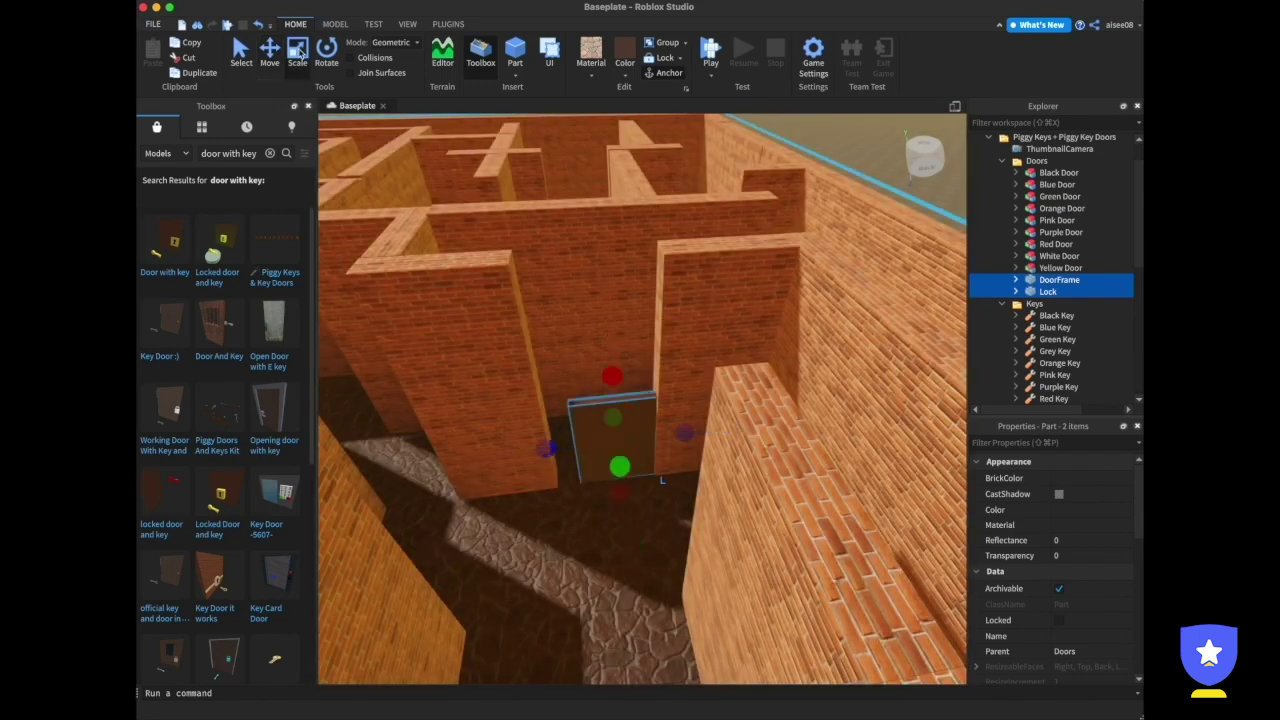
scroll(694, 326, up, 3)
scroll(694, 326, down, 8)
Place the Grey Key inside the narrow corridor near the maze's outer corner.
click(691, 397)
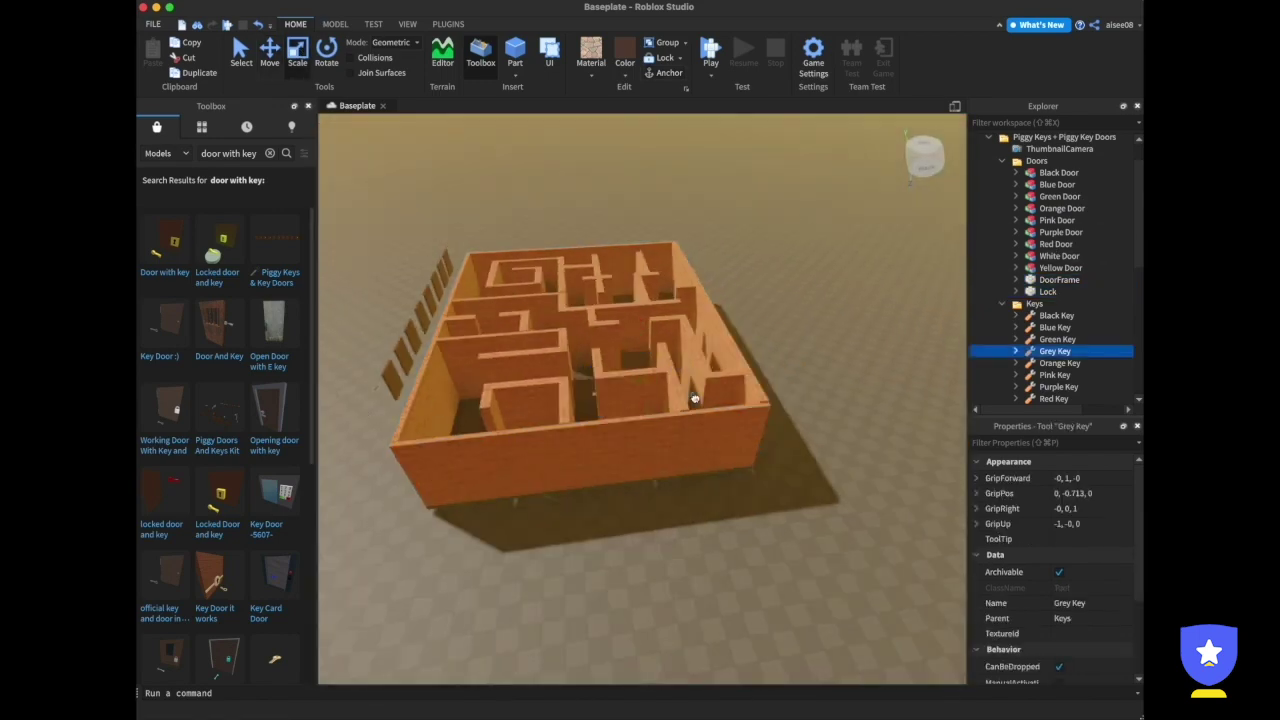
scroll(744, 352, up, 3)
key(f)
key(super+2)
drag(623, 280, 609, 234)
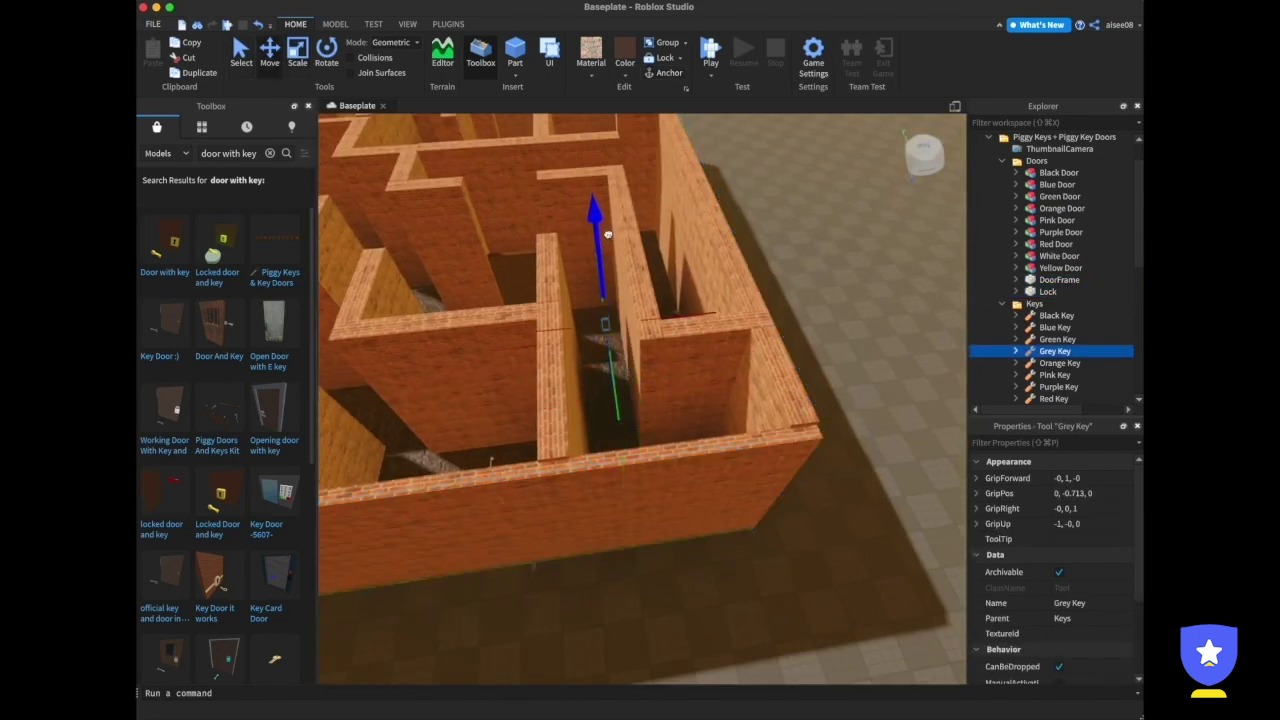
click(644, 399)
Bring the Black Door into the maze and shift it between the walls of the inner corridors.
scroll(644, 399, down, 5)
key(f)
click(742, 326)
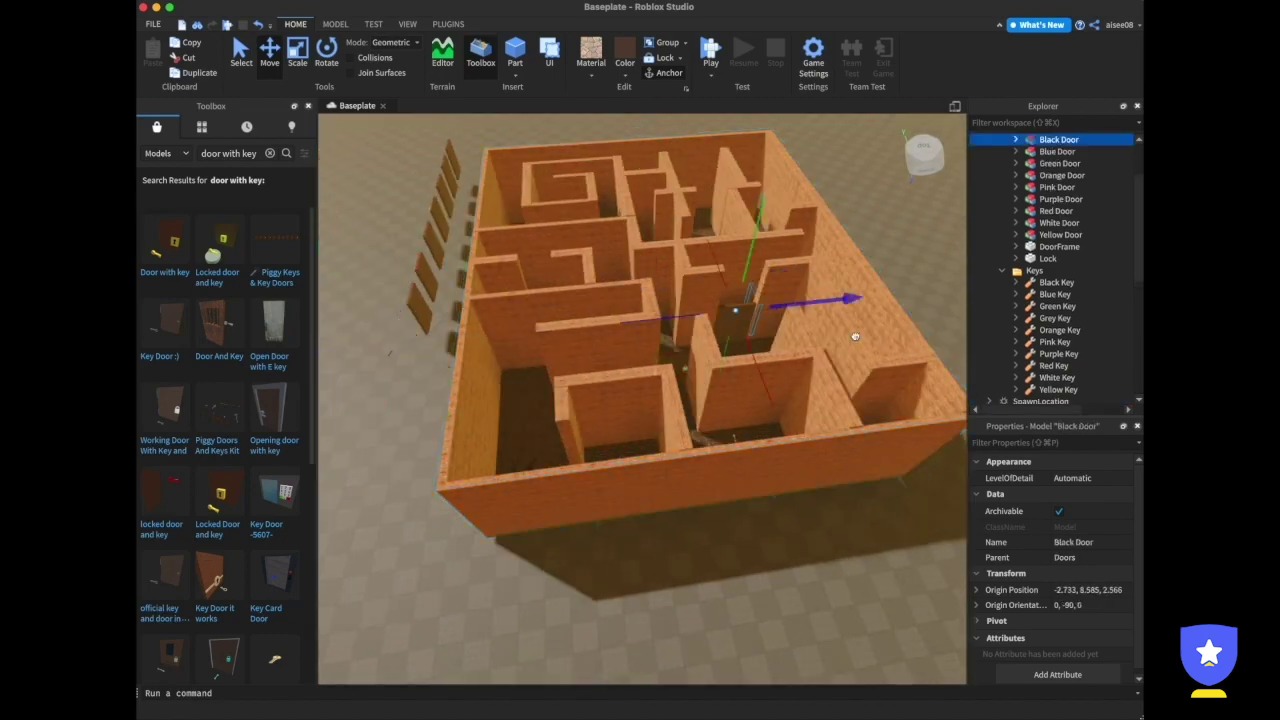
scroll(716, 342, up, 8)
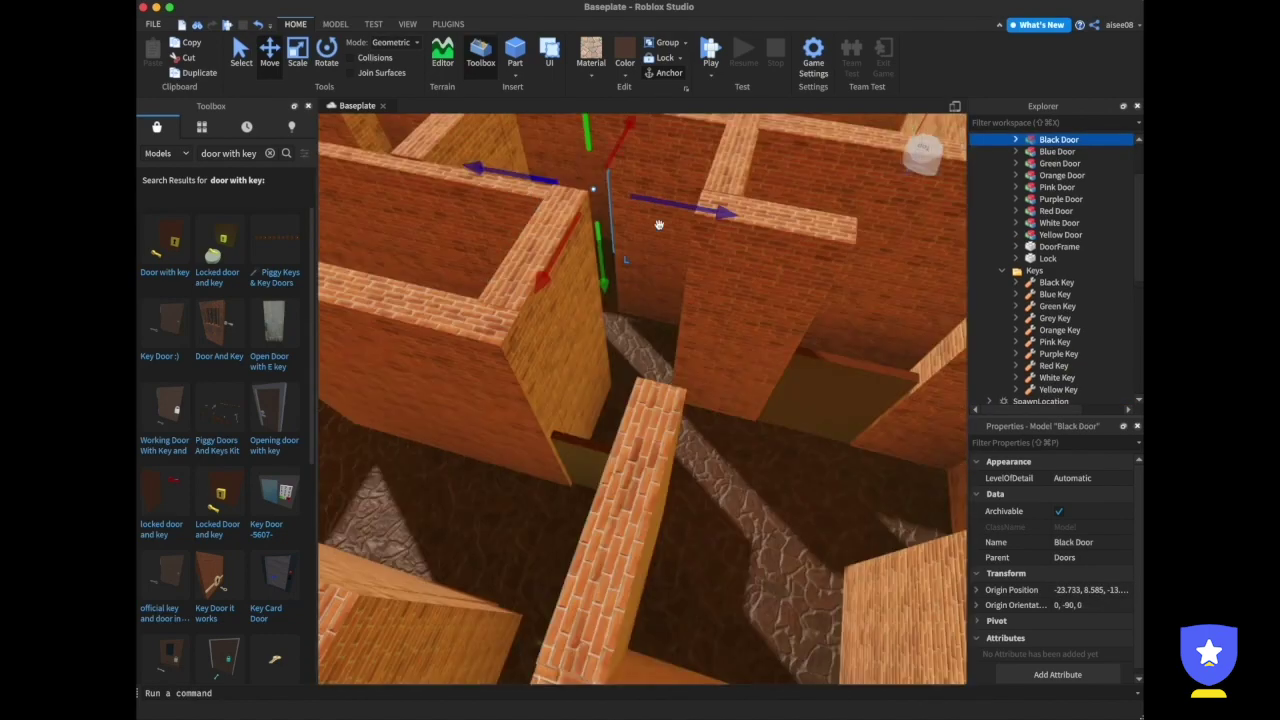
drag(556, 250, 526, 306)
drag(671, 275, 717, 283)
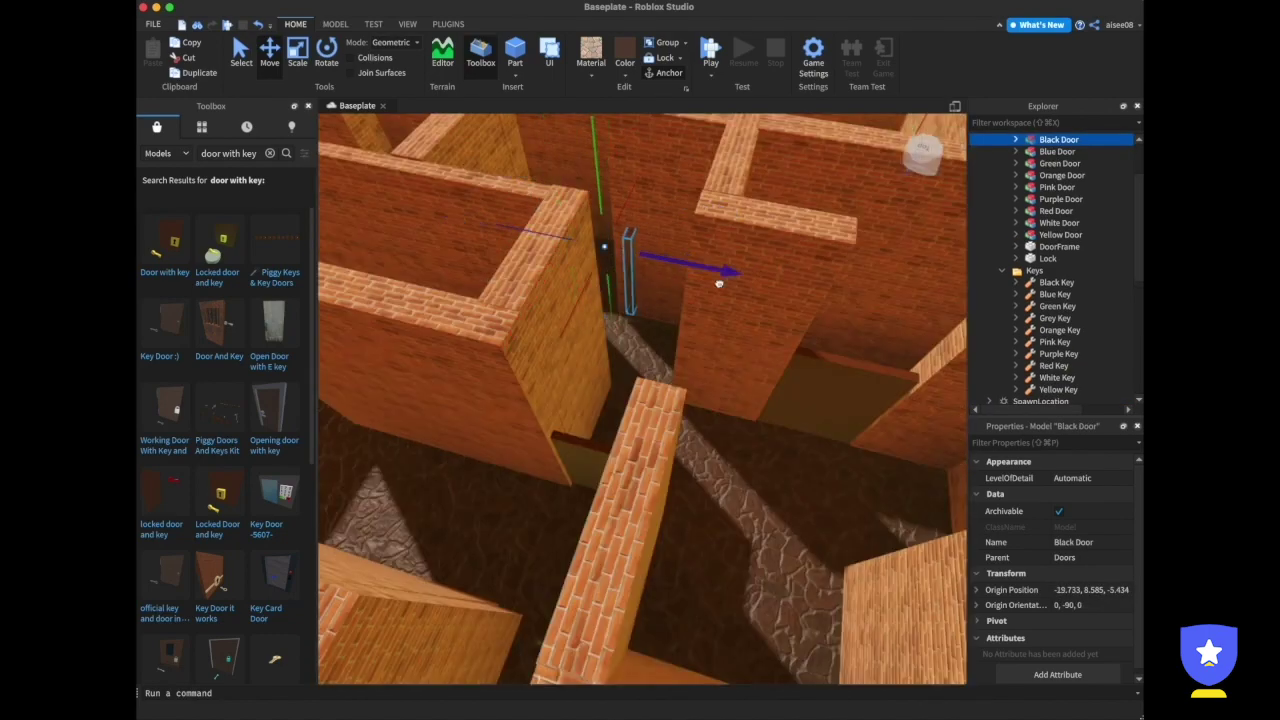
drag(568, 314, 539, 371)
Rotate the Black Door to orientation 0, 180, 0 and set it in the central corridor at position -12.733, 6.585, 1.566.
key(super+4)
drag(652, 335, 520, 355)
key(super+2)
scroll(480, 344, up, 5)
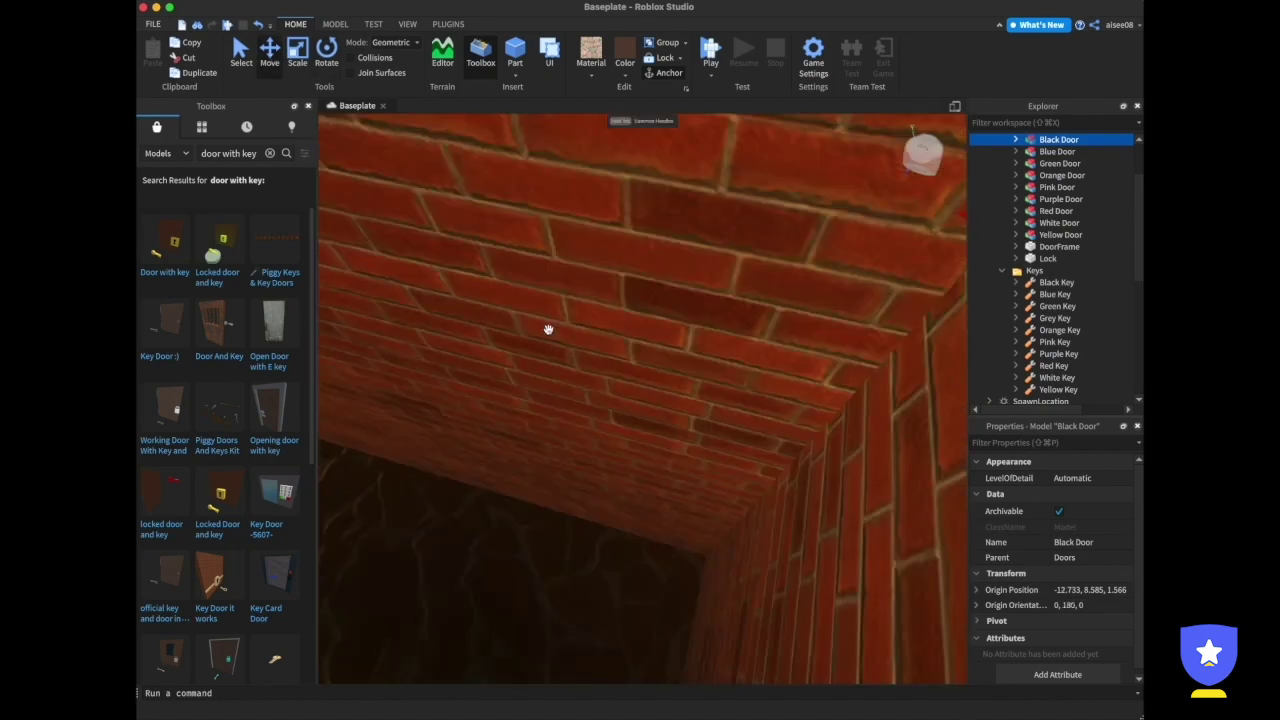
scroll(549, 329, down, 10)
click(749, 370)
click(752, 345)
drag(788, 227, 783, 243)
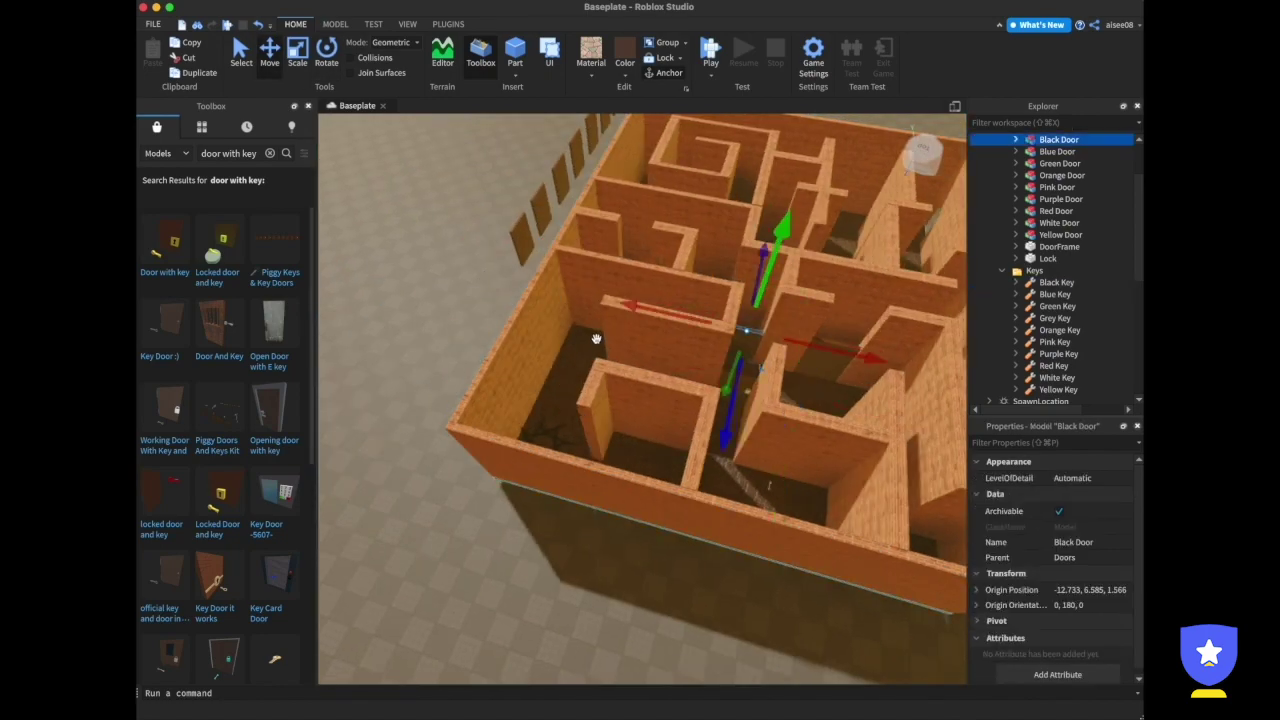
Rotate the Pink Door 90 degrees about its vertical axis and shift it along the corridor to position -37.873, 7.893, -8.627.
right_drag(596, 339, 480, 290)
click(471, 287)
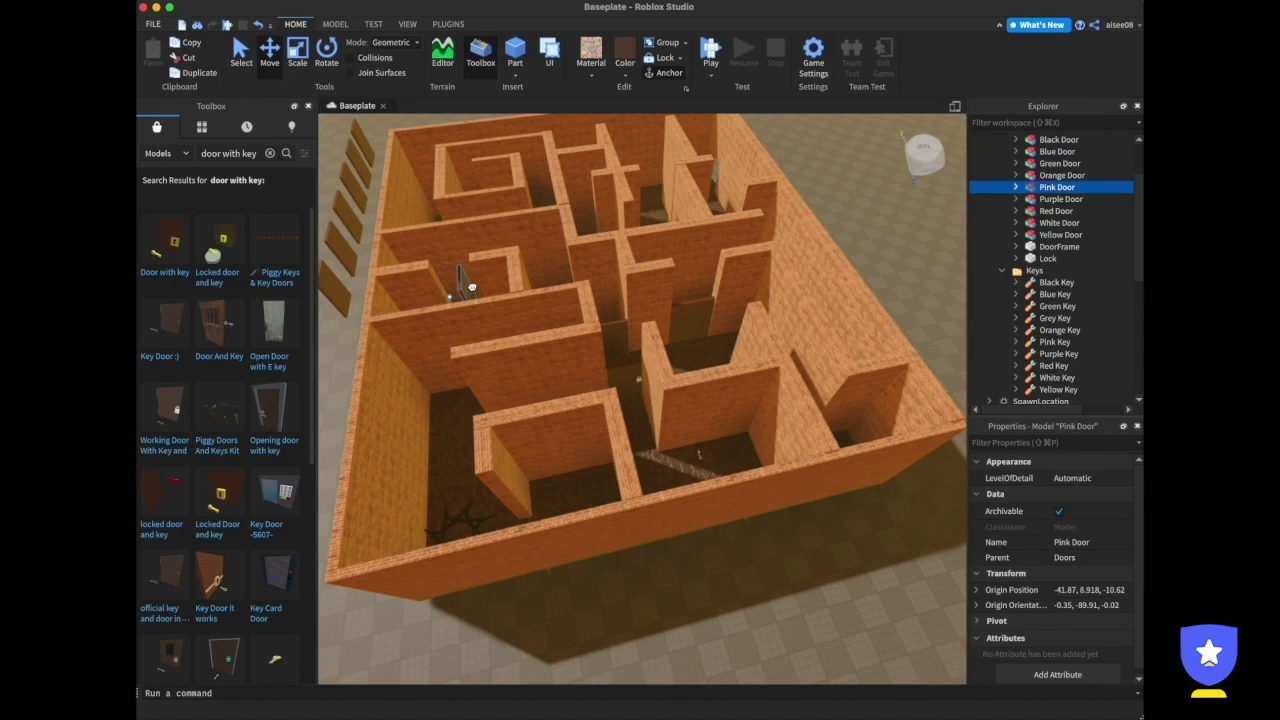
click(325, 57)
drag(515, 350, 385, 355)
key(super+2)
drag(565, 283, 610, 290)
right_drag(610, 290, 540, 429)
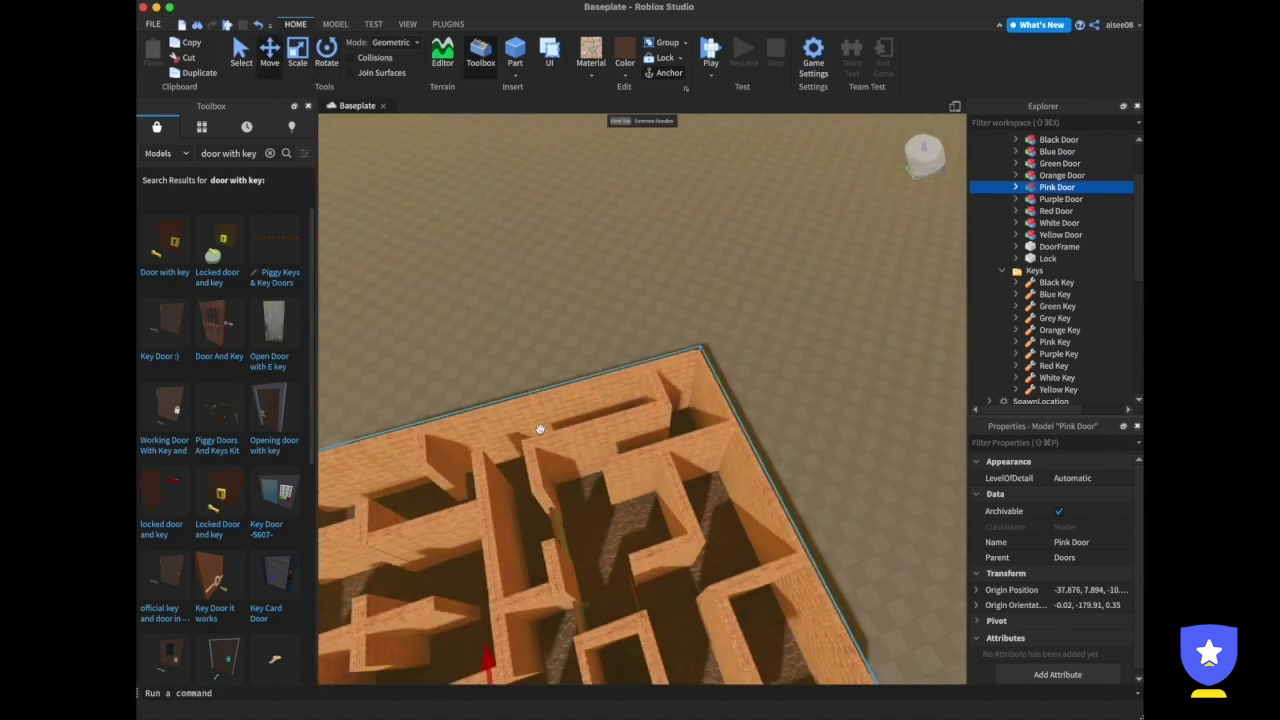
key(f)
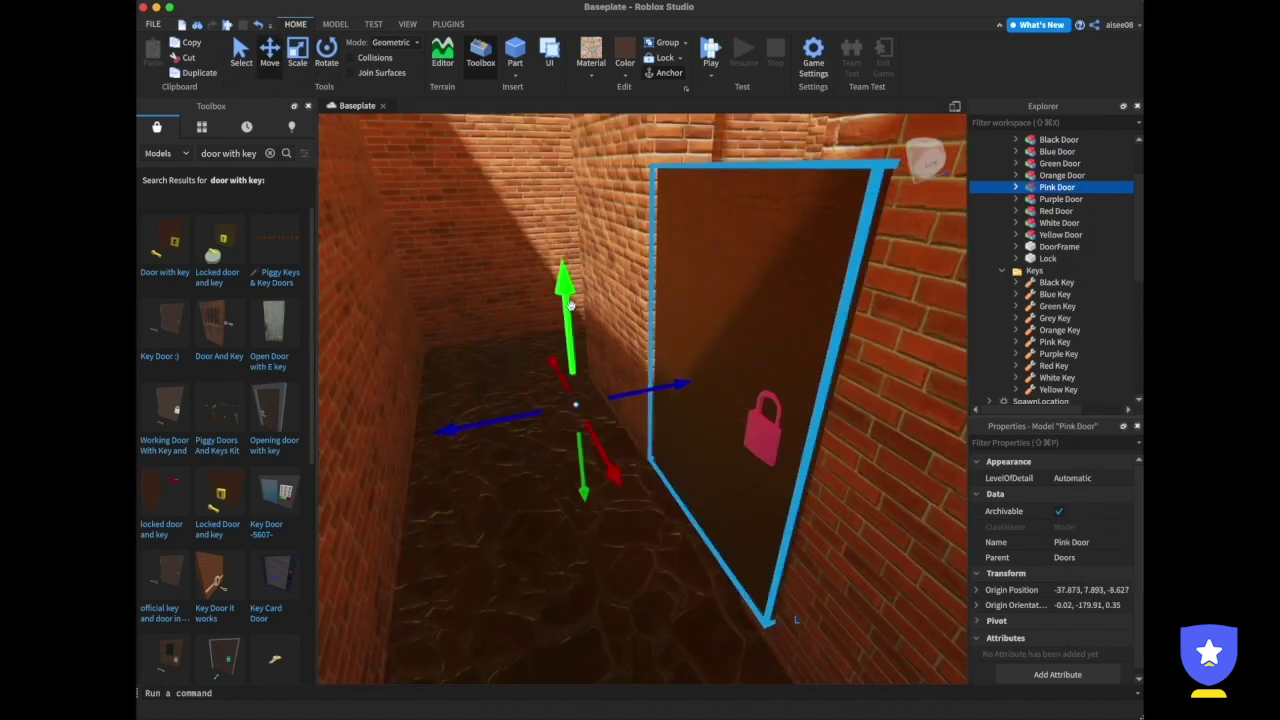
Lower the Pink Door toward the floor and slide it sideways to close off the corridor.
drag(570, 305, 572, 345)
right_drag(572, 345, 640, 400)
drag(752, 482, 682, 472)
scroll(689, 380, down, 5)
right_drag(682, 472, 757, 440)
Move the Purple Door and the Purple Key into the corridor between the spiral section and the maze's outer wall.
drag(505, 541, 657, 371)
drag(492, 465, 566, 340)
right_drag(566, 340, 563, 346)
drag(628, 564, 634, 574)
drag(575, 383, 577, 395)
right_drag(482, 390, 614, 450)
click(803, 545)
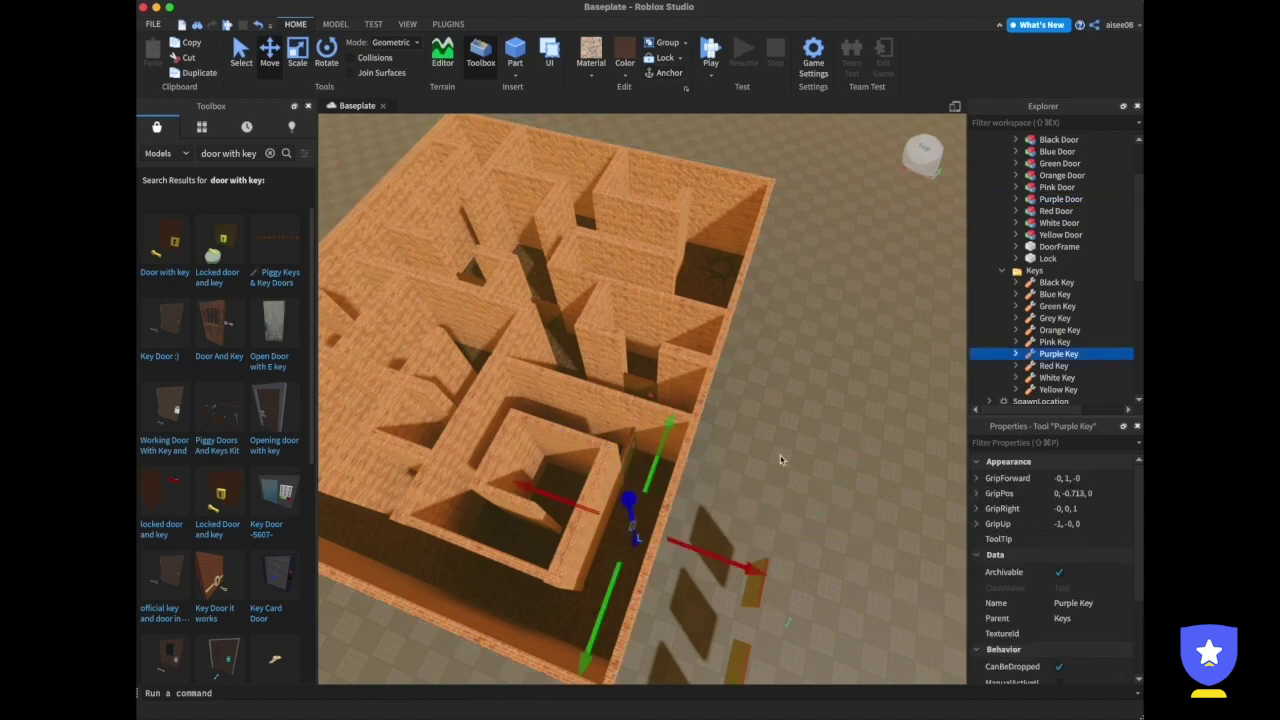
Move the Blue Door from outside into the maze's inner cells, rotate it to orientation 0, 180, 0 and adjust its position.
right_drag(781, 460, 820, 363)
click(826, 368)
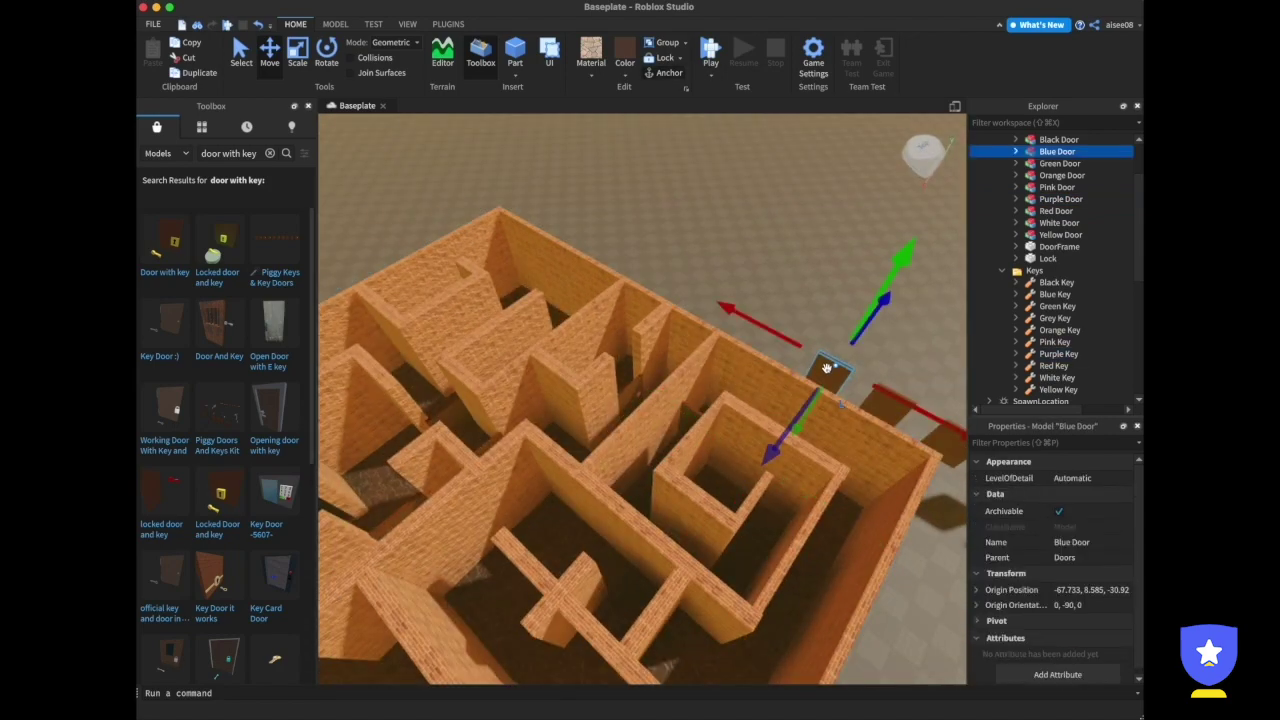
drag(775, 449, 618, 659)
drag(779, 640, 731, 617)
click(326, 55)
scroll(337, 74, down, 2)
drag(597, 452, 671, 537)
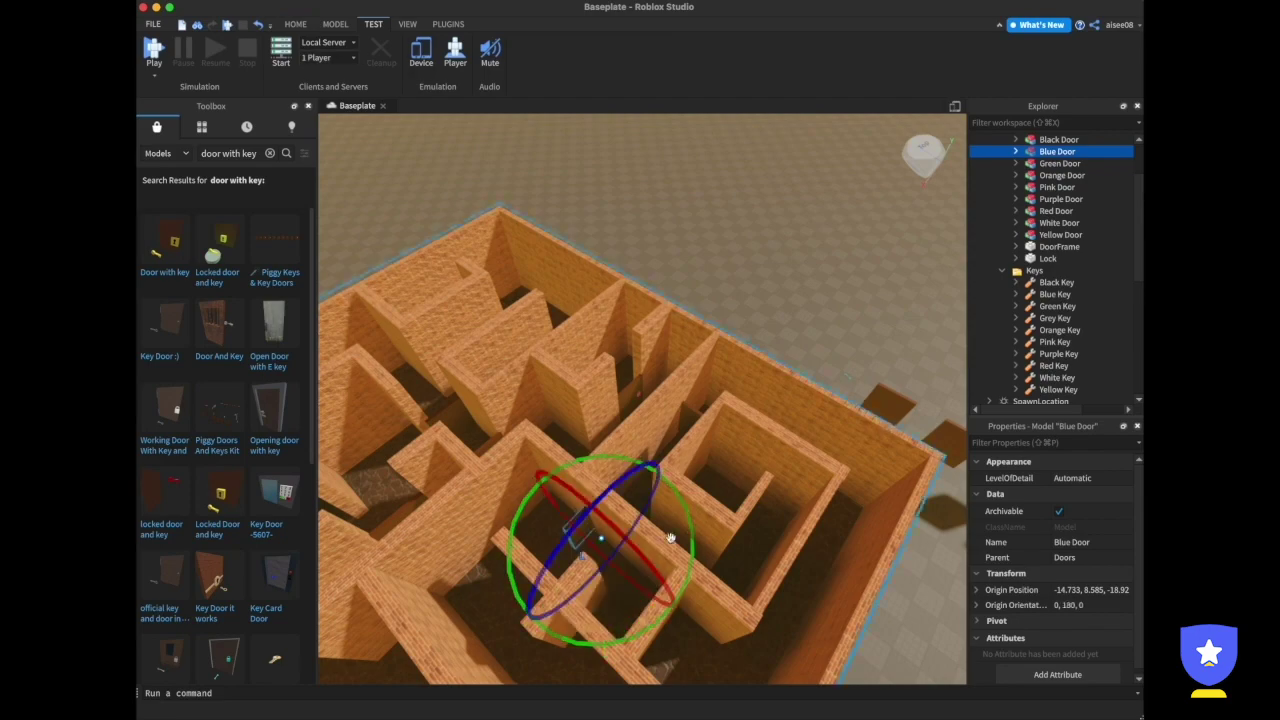
click(295, 24)
click(269, 55)
drag(657, 480, 666, 470)
Move the Blue Key from outside the maze into the inner area near the Blue Door.
drag(849, 377, 600, 569)
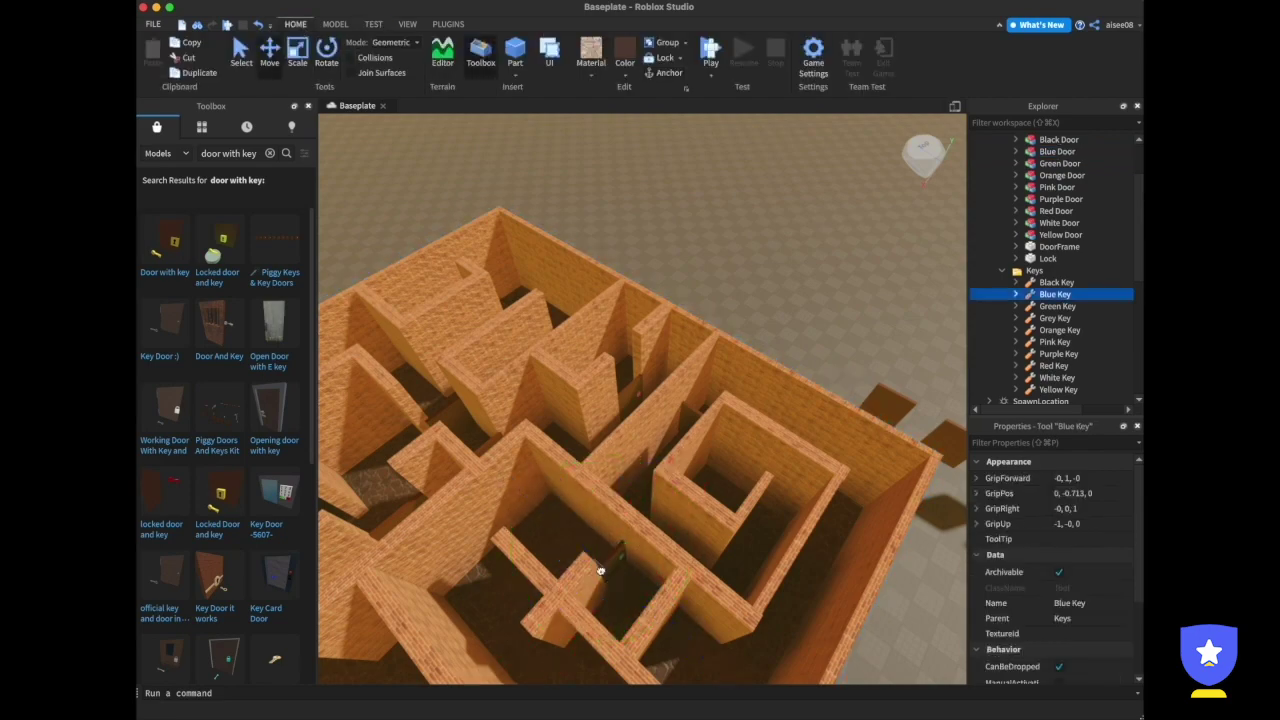
right_drag(600, 569, 666, 513)
scroll(666, 513, up, 3)
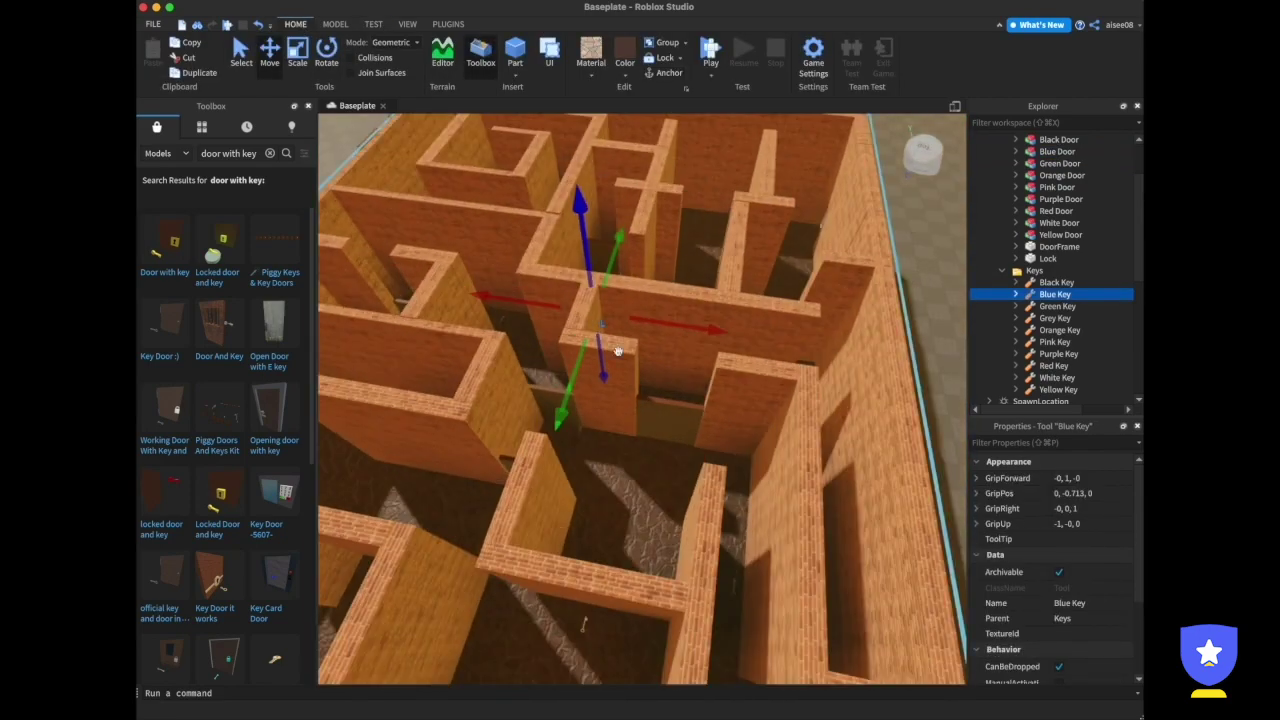
Move the Green Door from outside the maze into the narrow corridor near the maze's outer wall.
scroll(617, 351, down, 5)
click(471, 200)
drag(586, 222, 860, 258)
right_drag(860, 258, 926, 340)
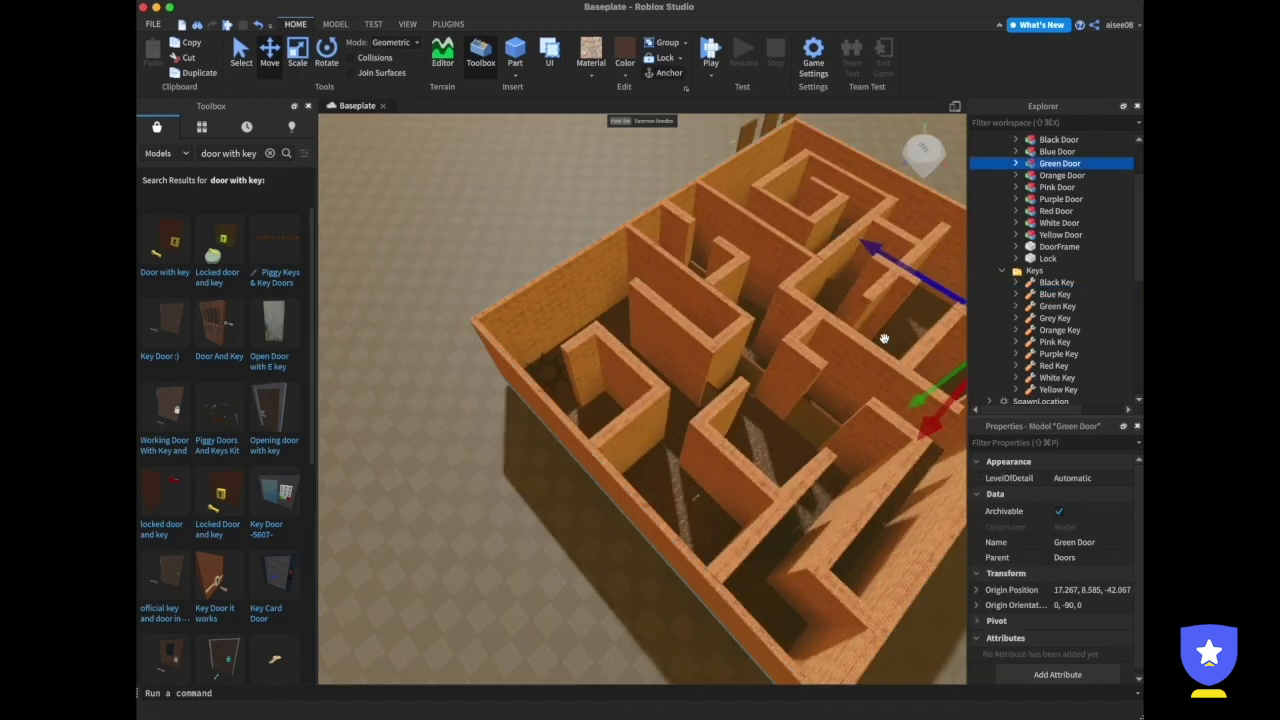
drag(700, 414, 623, 469)
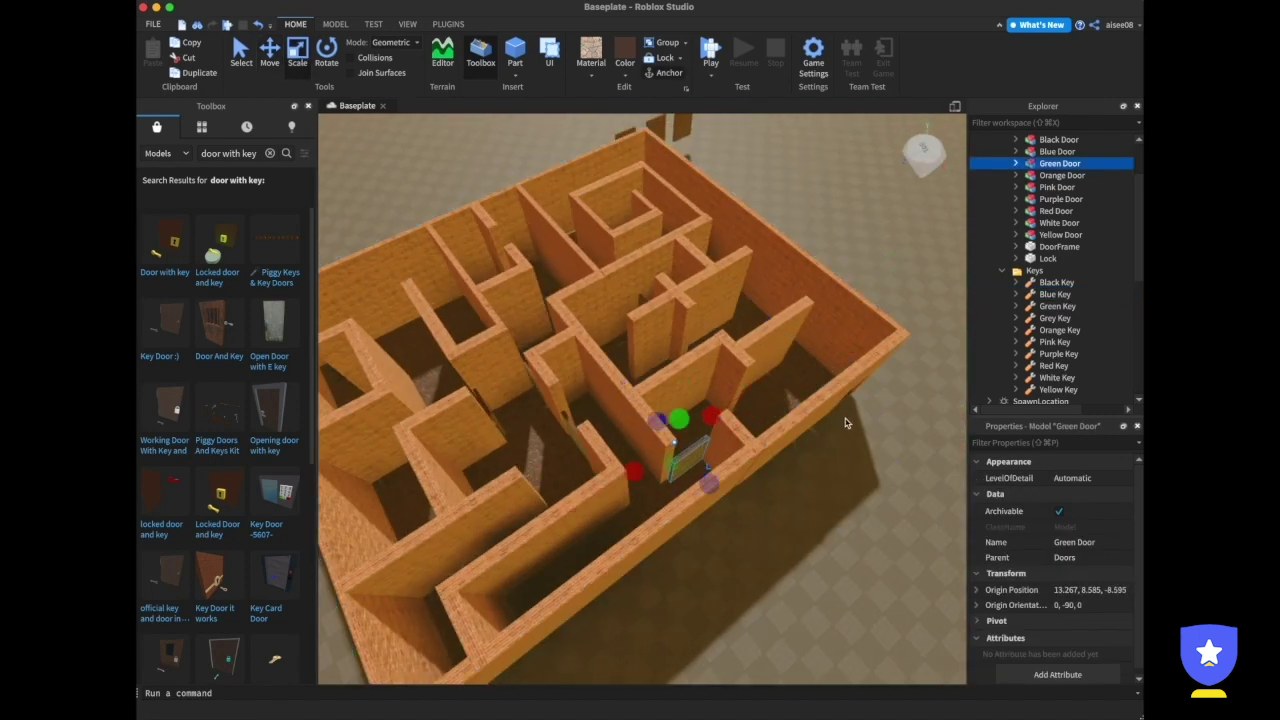
Rotate the Green Door about its vertical axis and adjust its position to fit the corridor.
right_drag(845, 423, 728, 388)
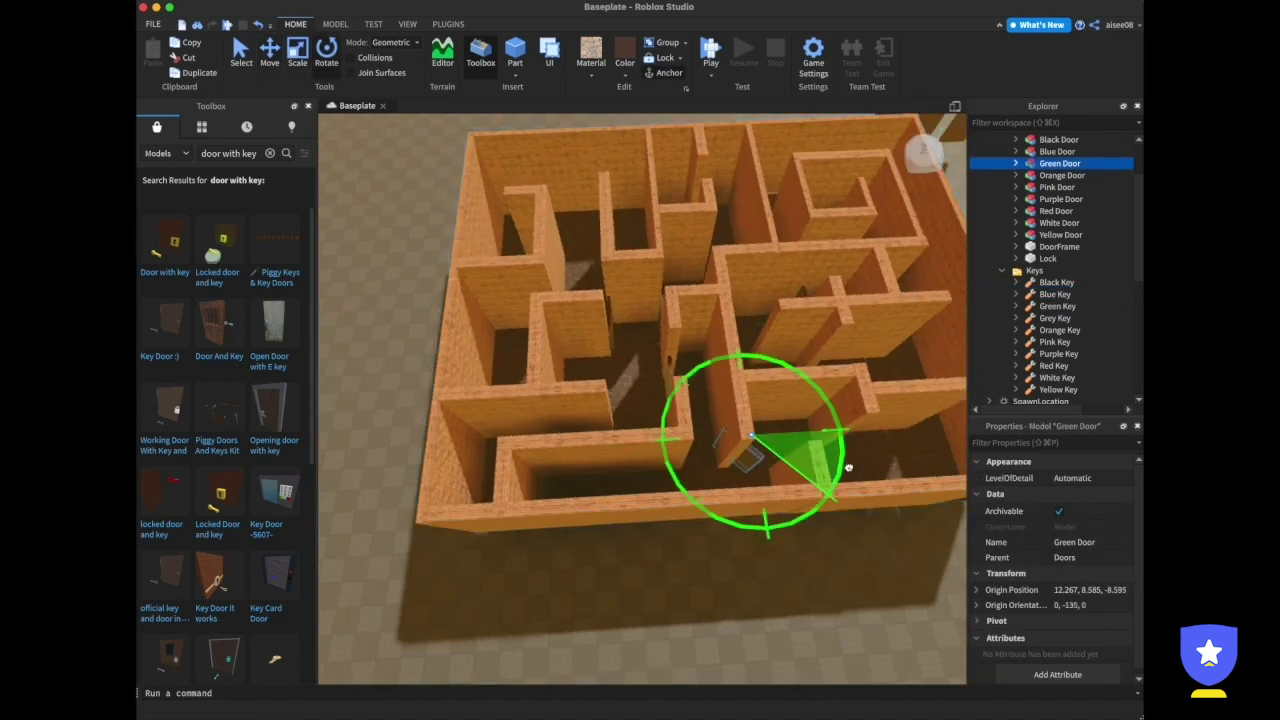
click(269, 51)
drag(865, 517, 903, 531)
right_drag(903, 531, 903, 460)
right_click(1054, 164)
click(1090, 317)
click(330, 51)
drag(650, 369, 702, 364)
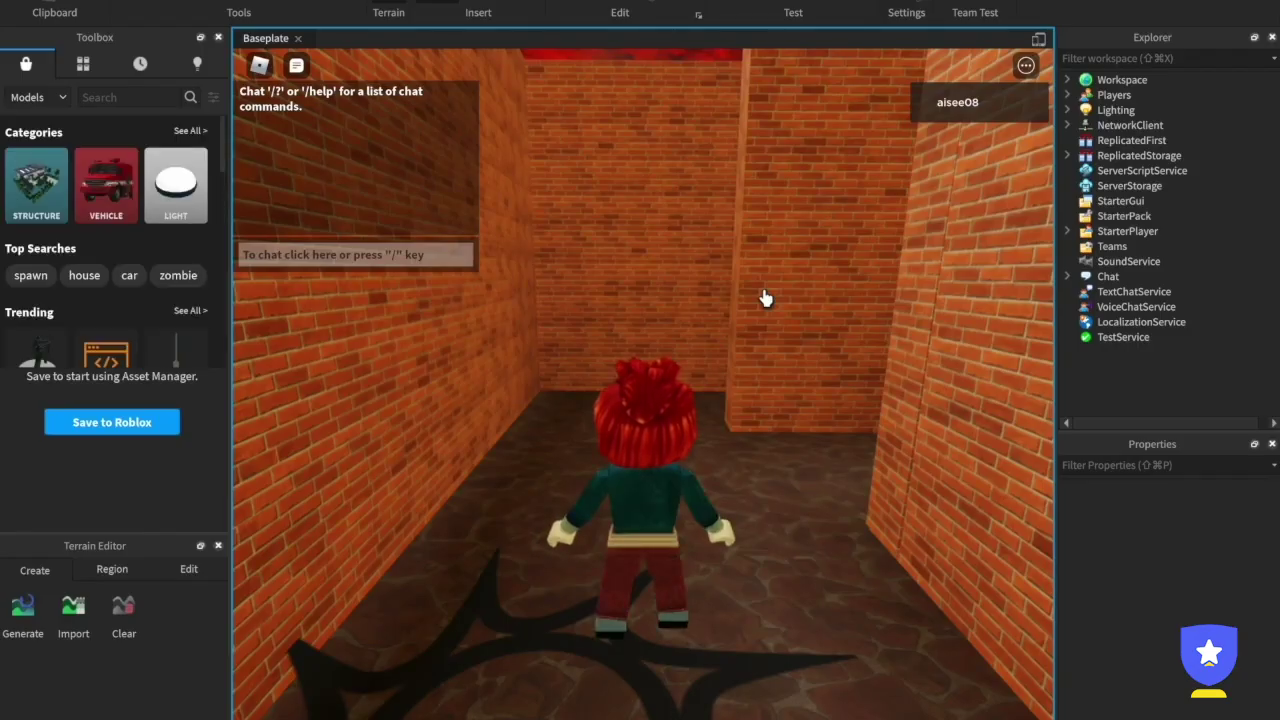
Playtest the maze by walking the character from the spawn through the brick corridors and past the locked door.
key(d)
key(w)
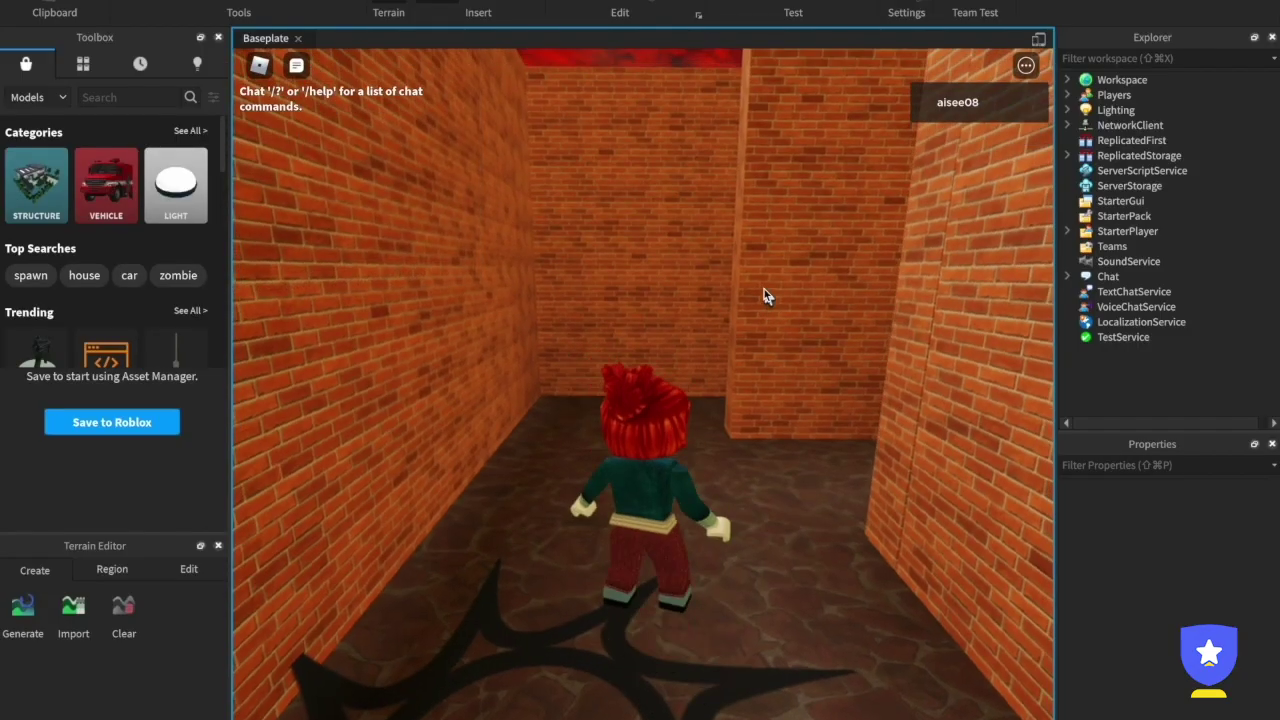
key(s)
key(w)
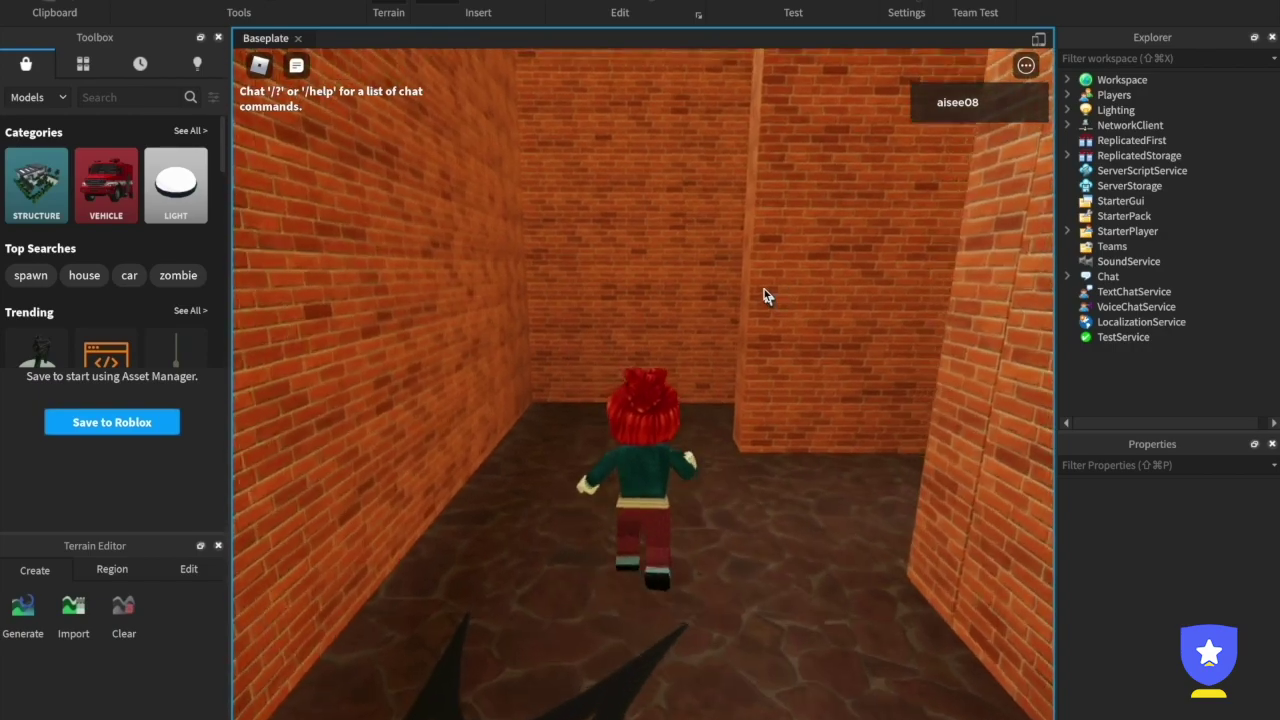
key(w)
key(Right)
key(w)
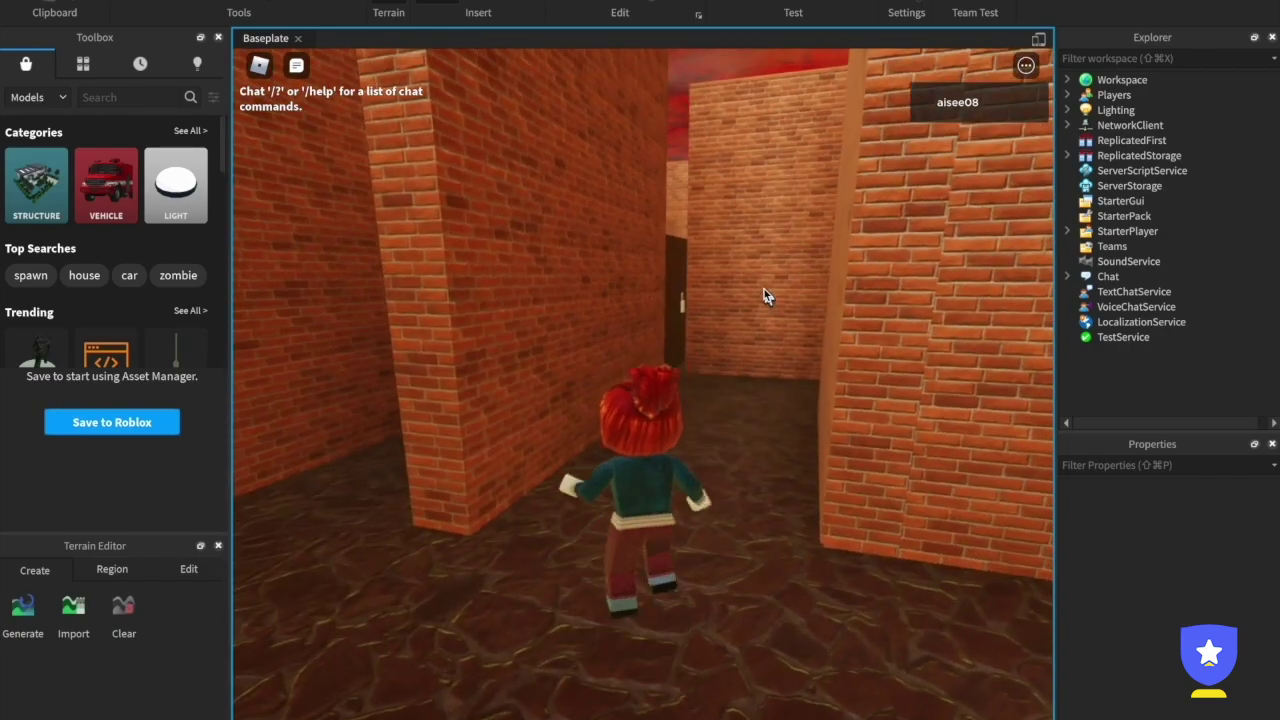
key(w)
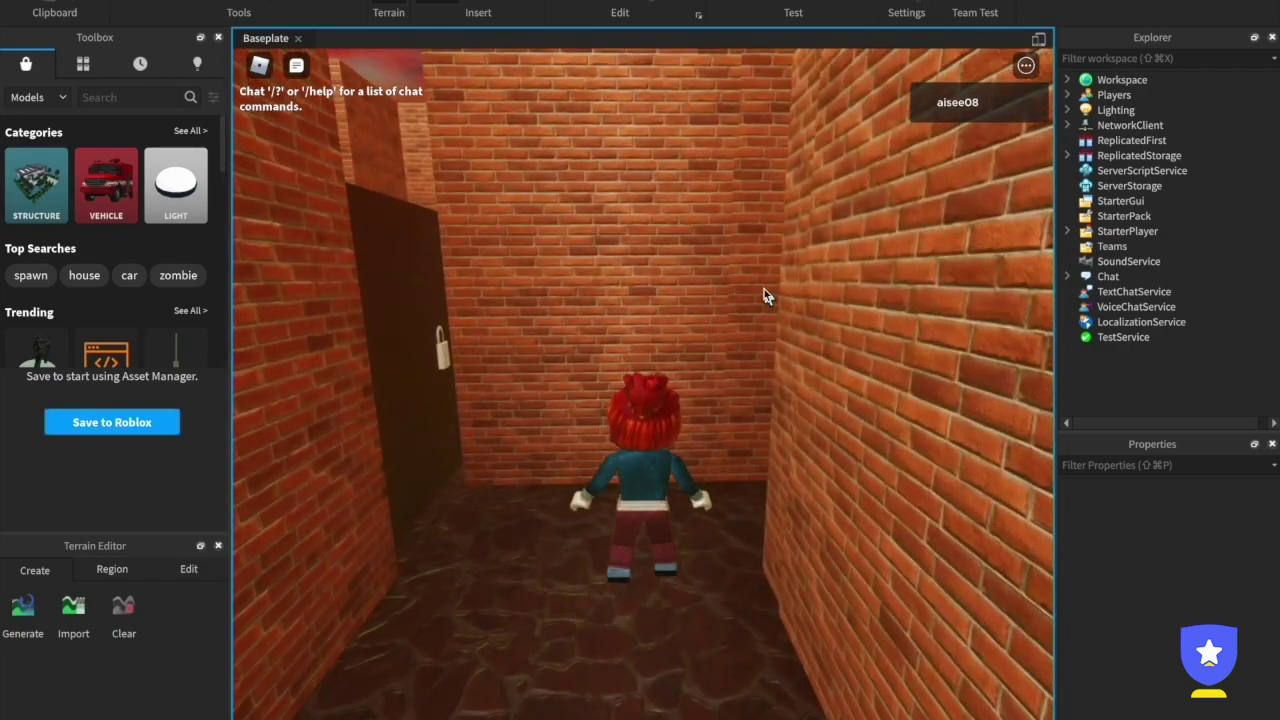
key(w)
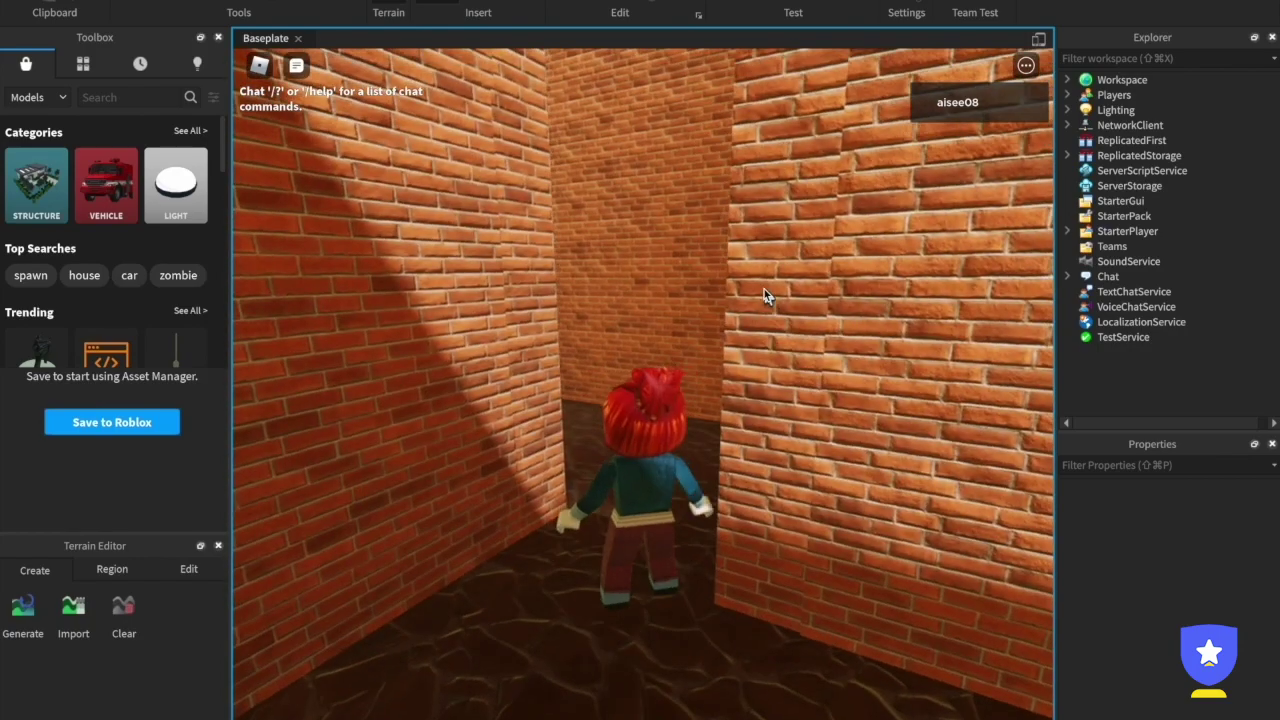
Walk the character to the pale key on the floor between the brick walls and pick it up.
key(w)
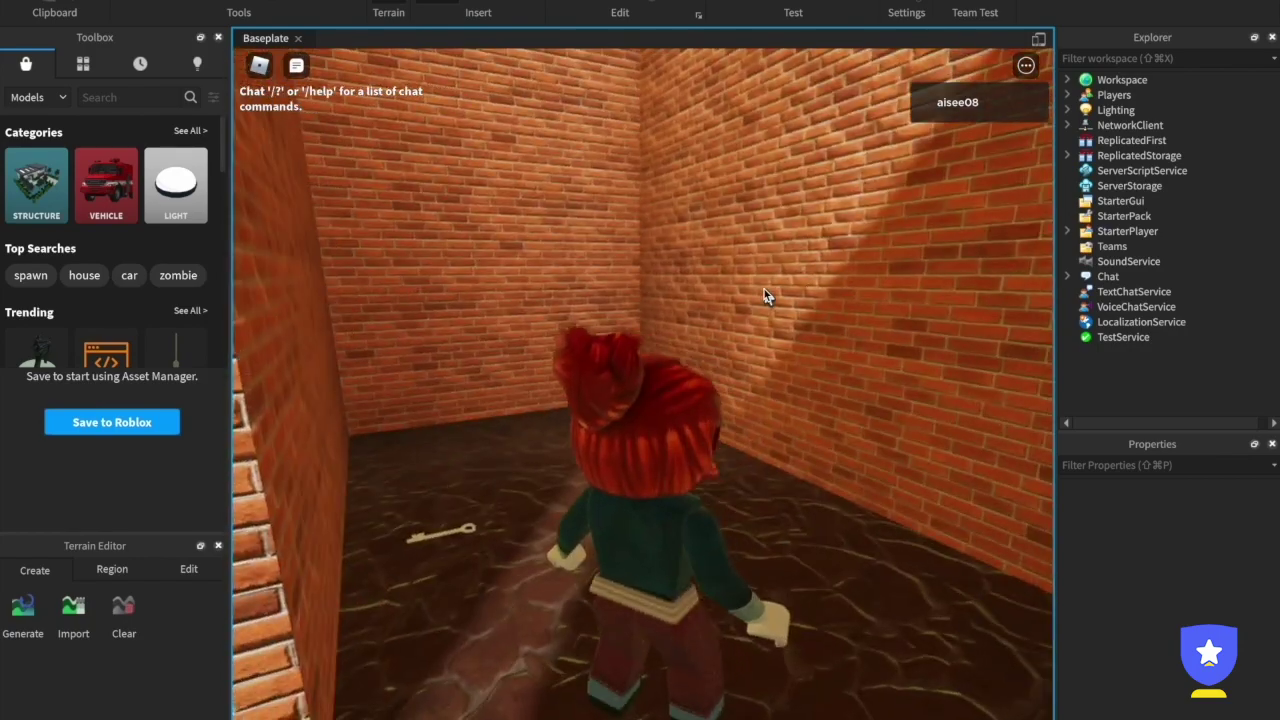
key(w)
key(Left)
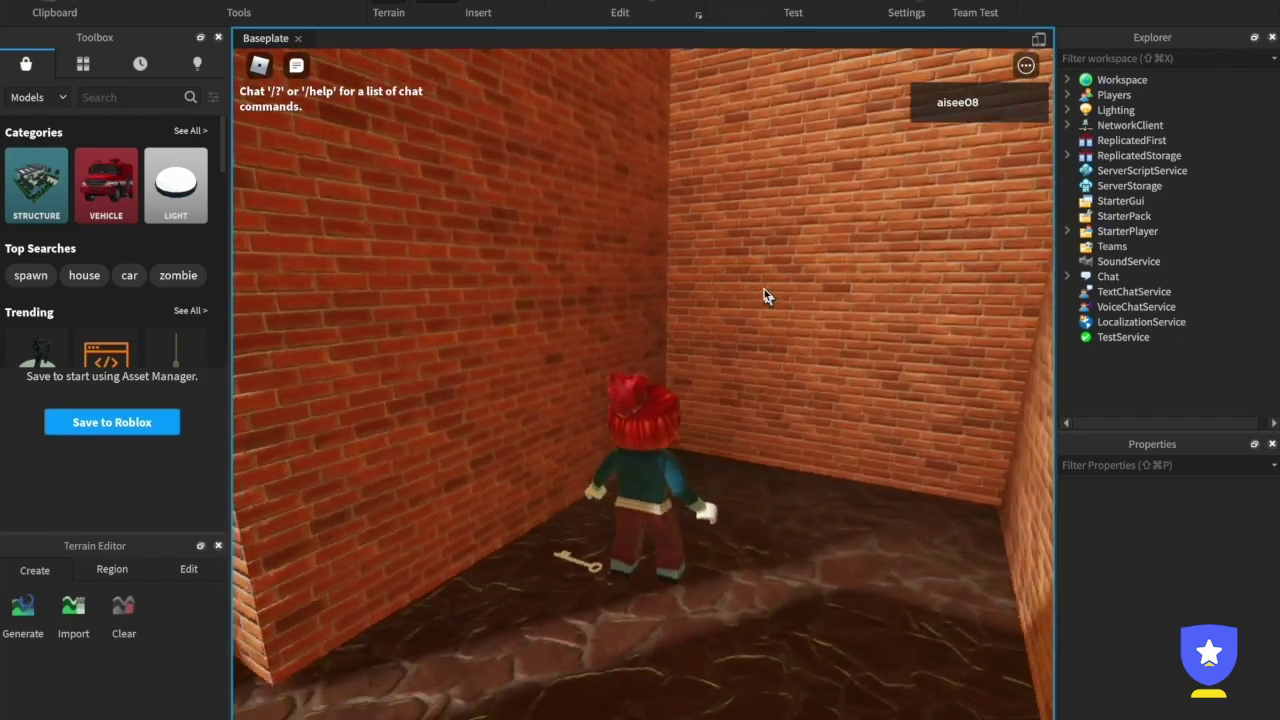
key(s)
key(w)
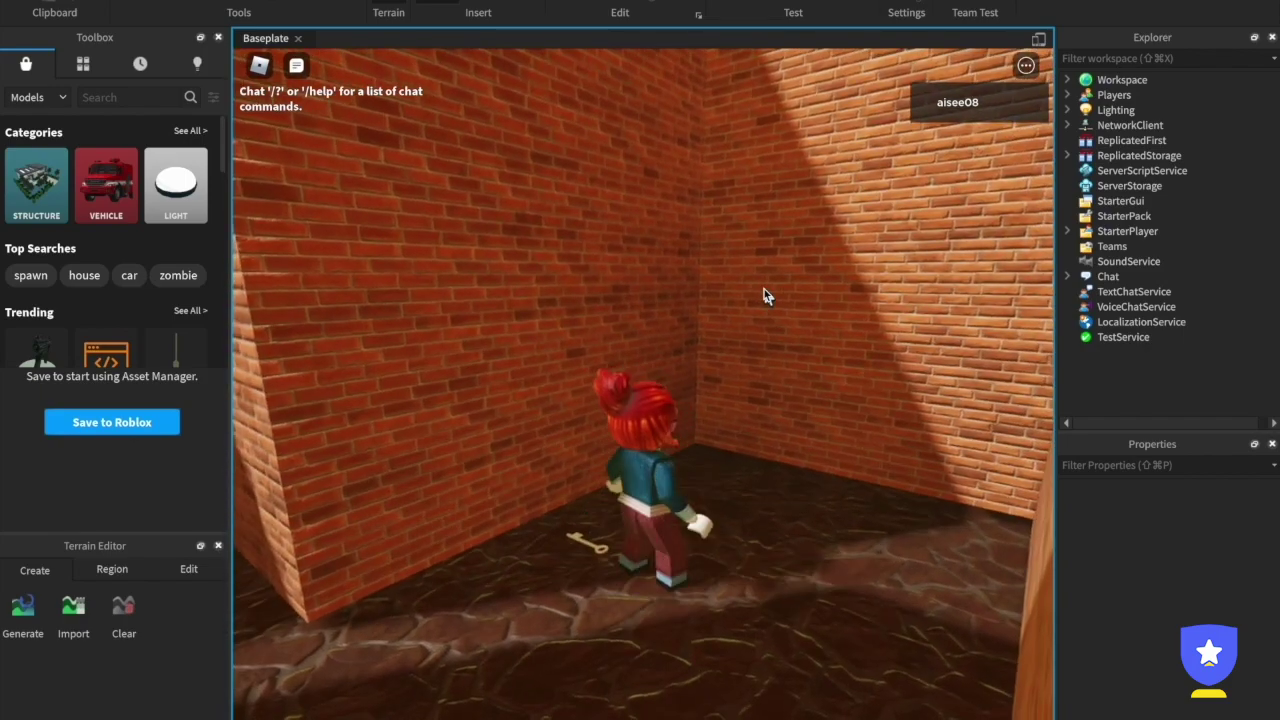
key(w)
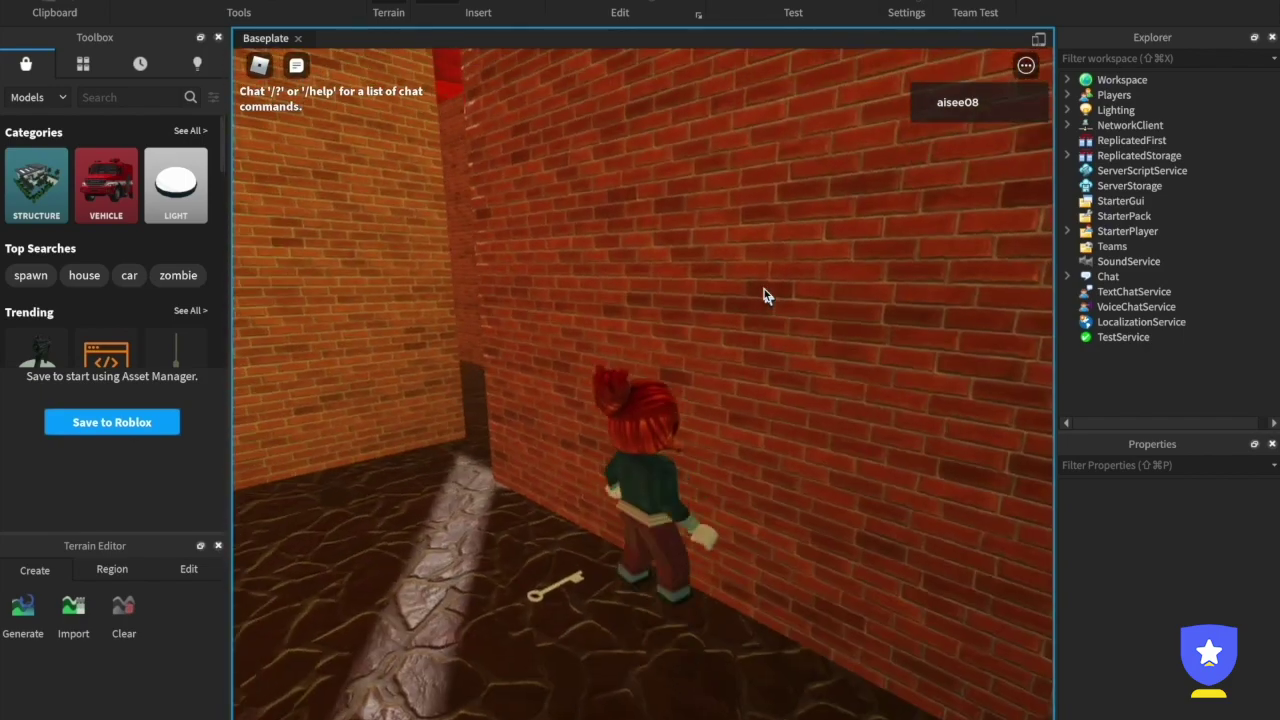
key(Left)
key(Left)
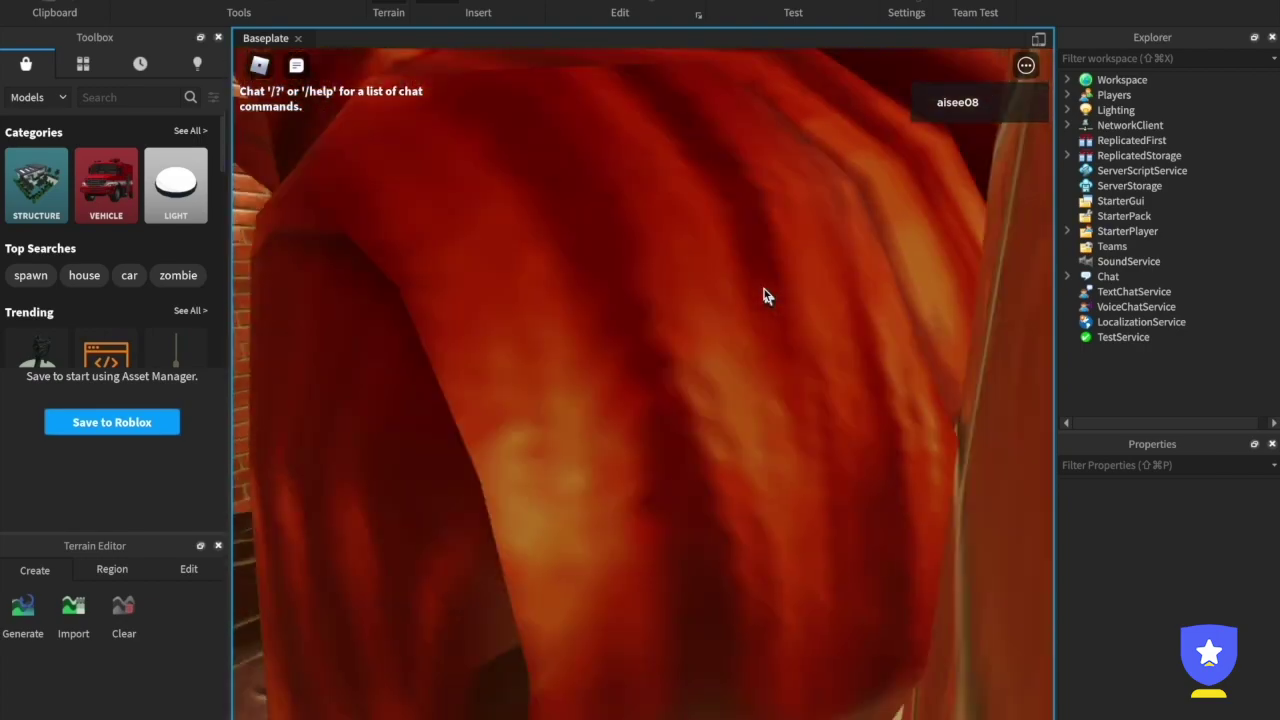
key(w)
key(w)
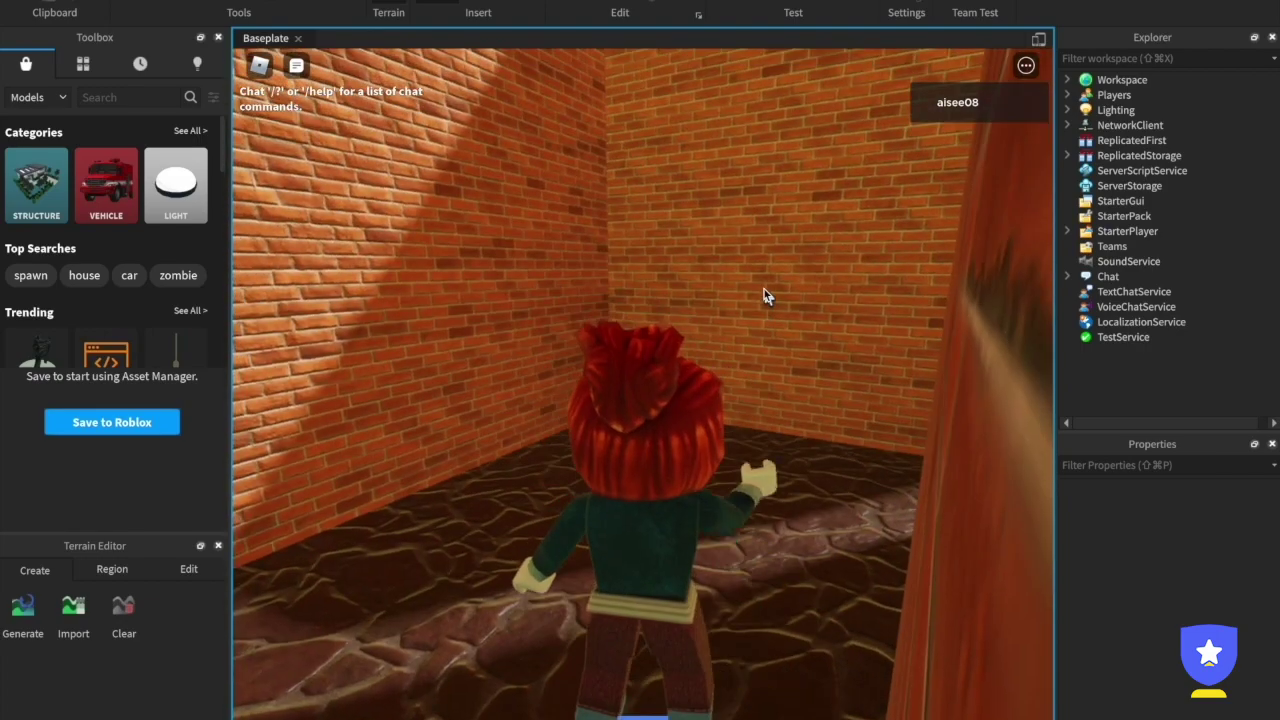
Carry the pale key to the door with the pale padlock and test passing through it.
key(Right)
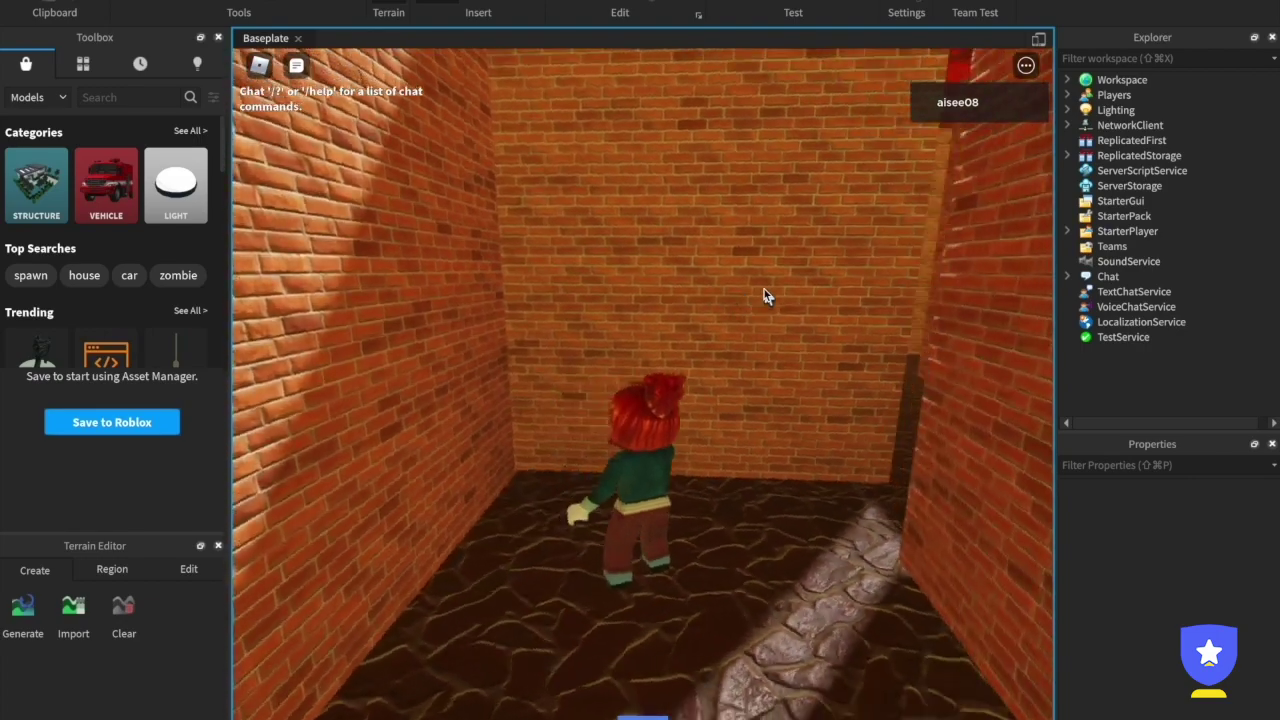
key(w)
key(w)
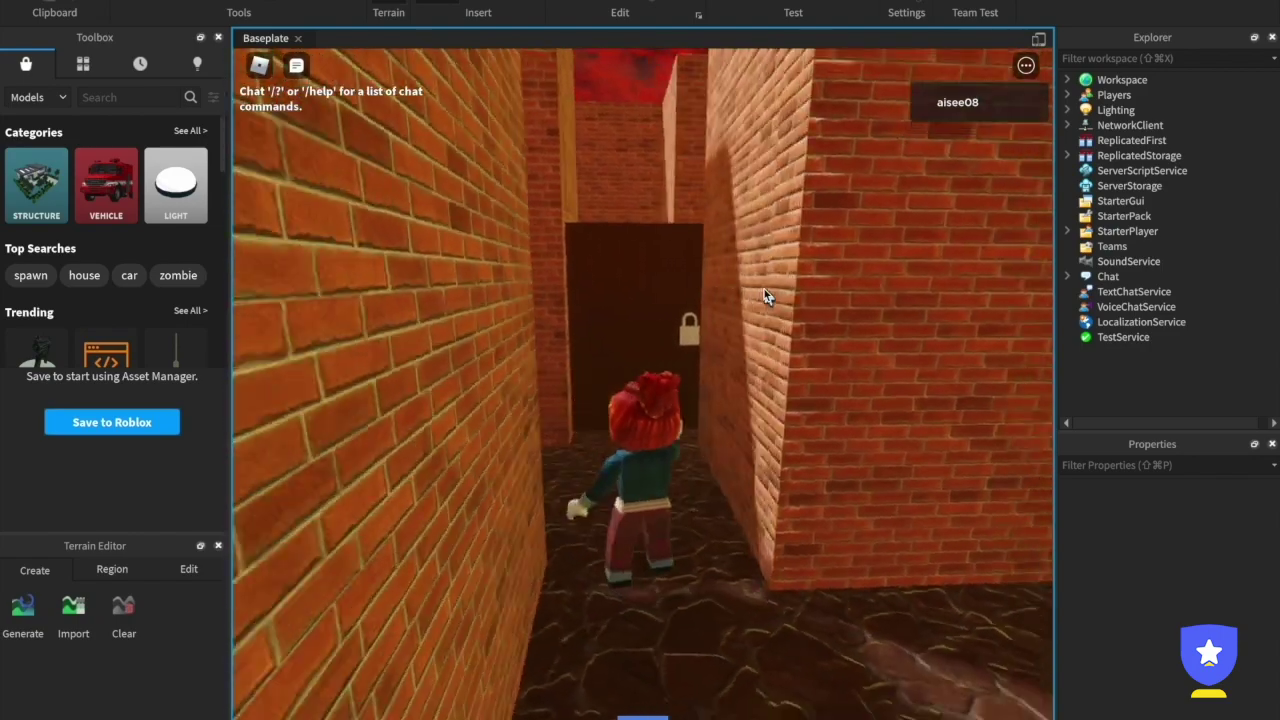
key(w)
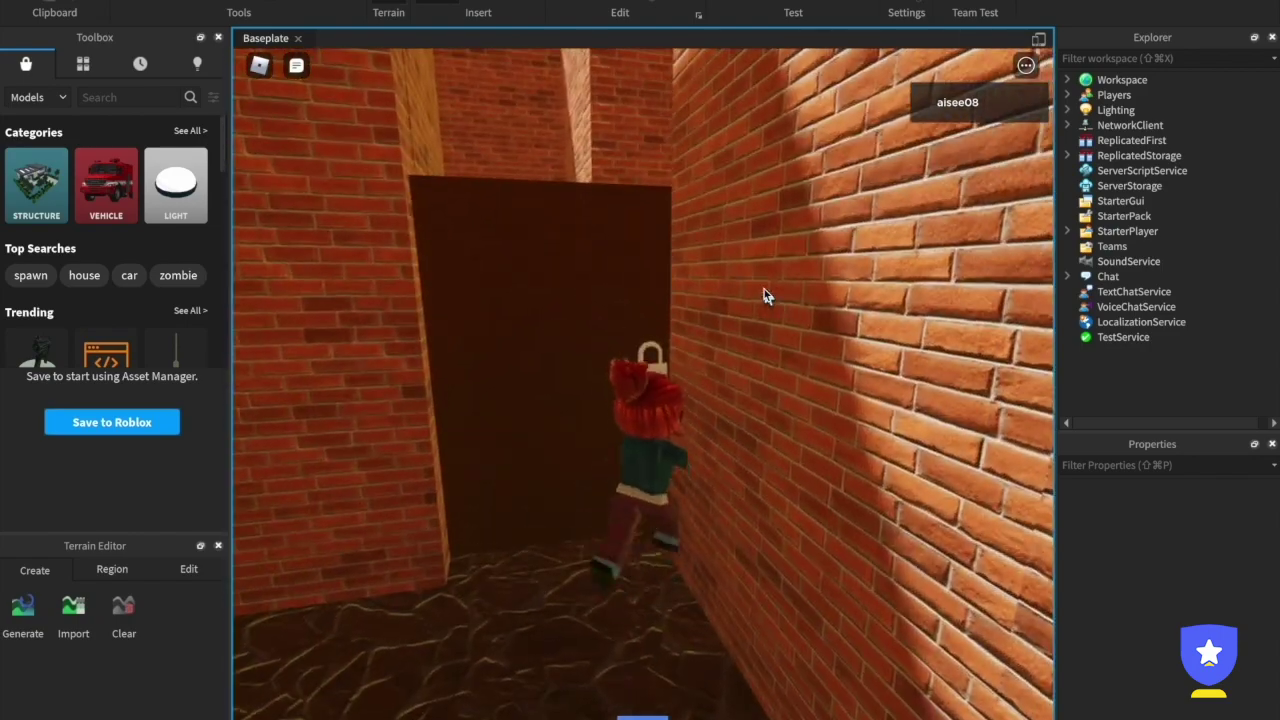
key(w)
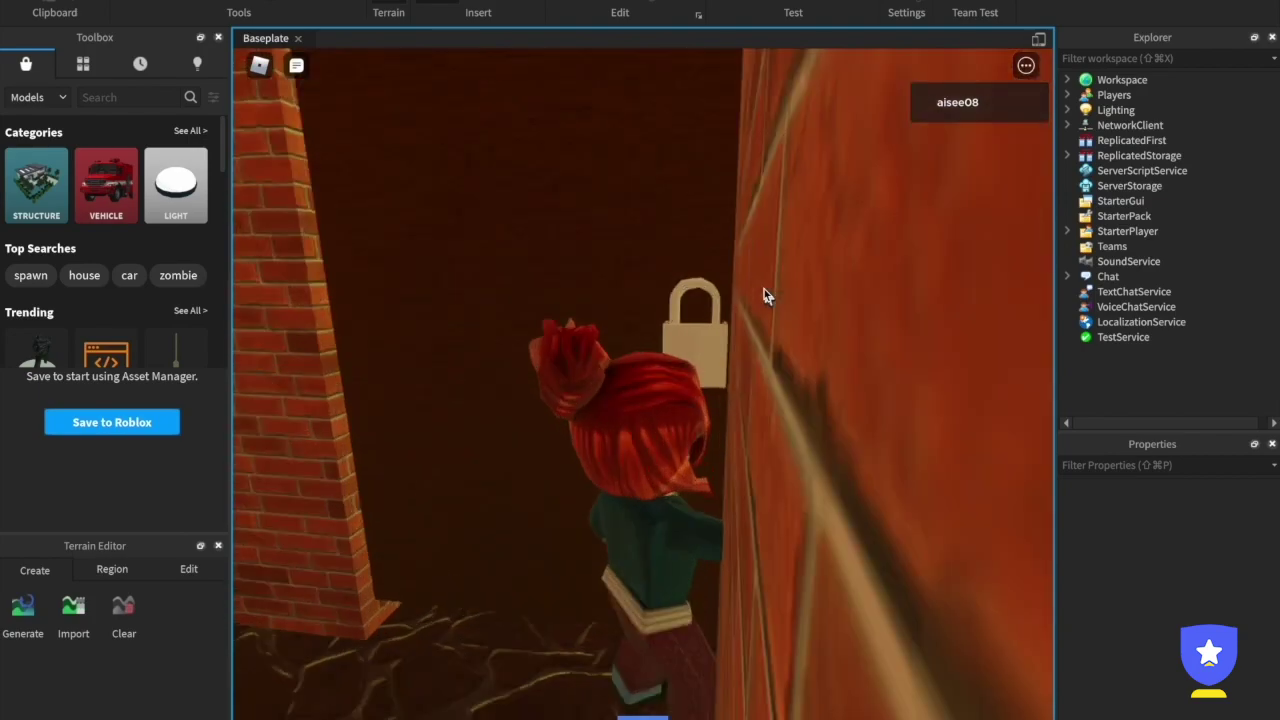
key(s)
key(w)
key(w)
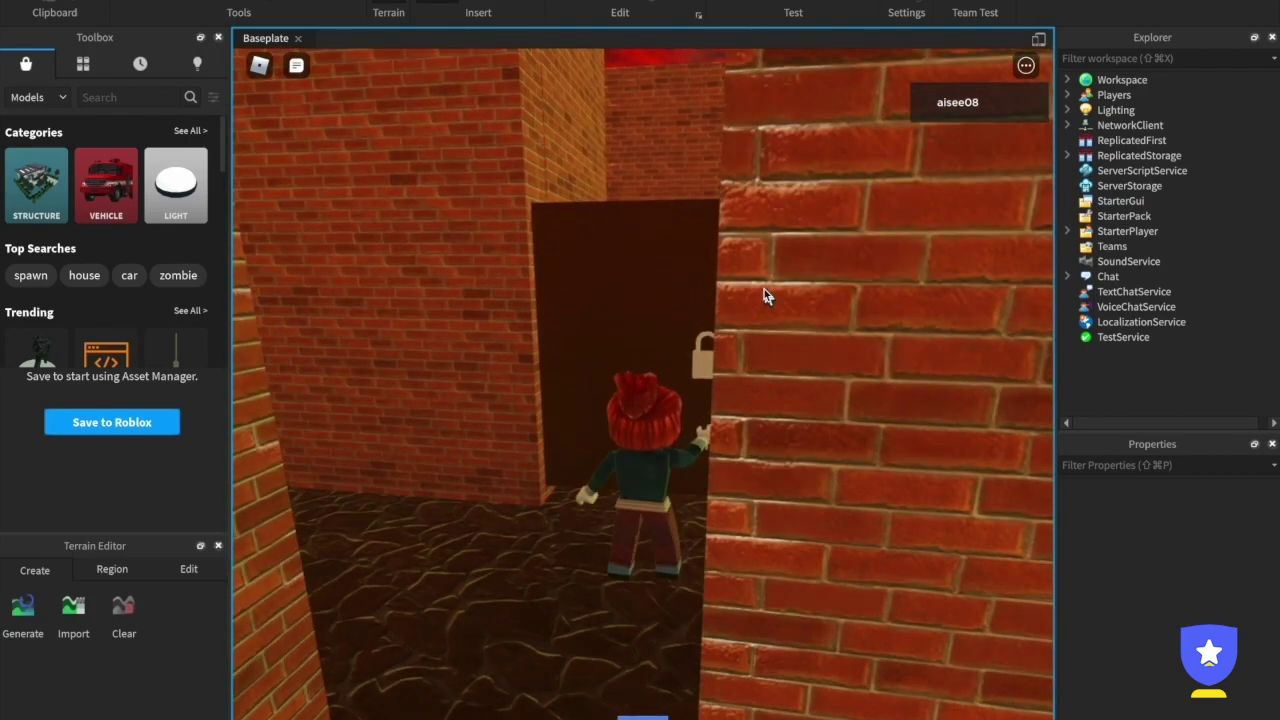
key(w)
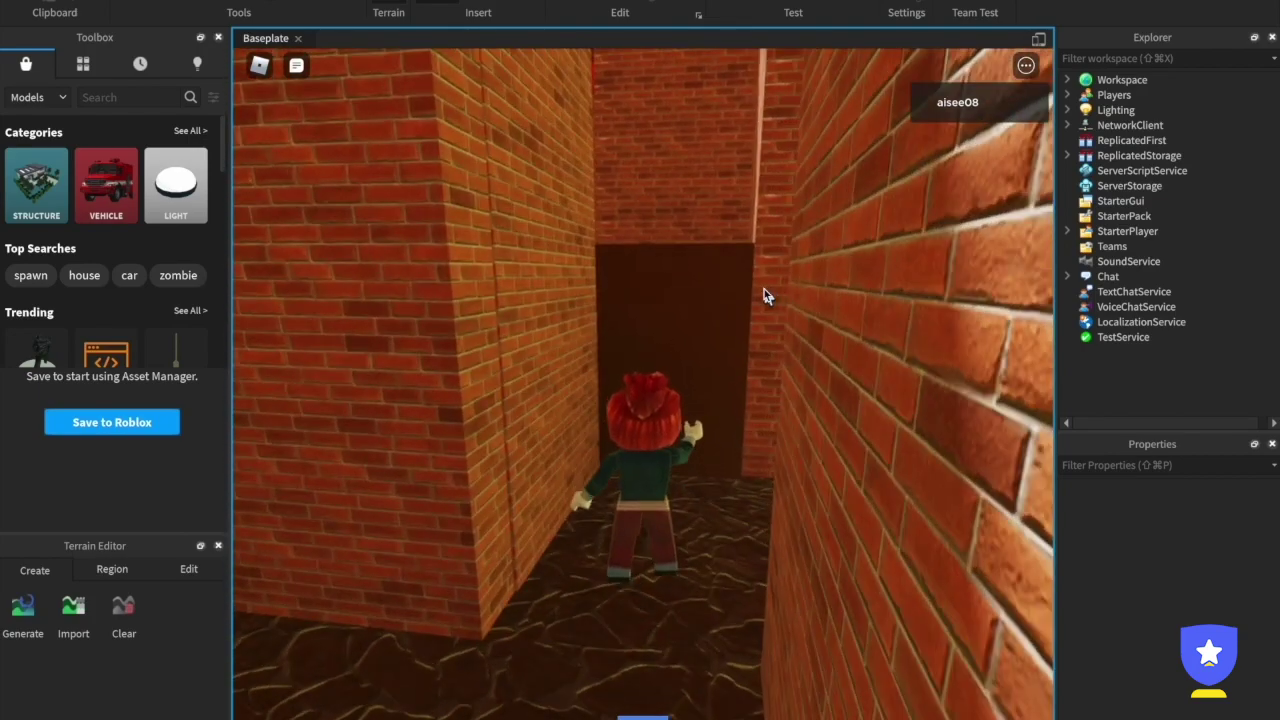
Walk the character onward past the dark door and collect the dark key.
key(a)
key(w)
key(w)
key(d)
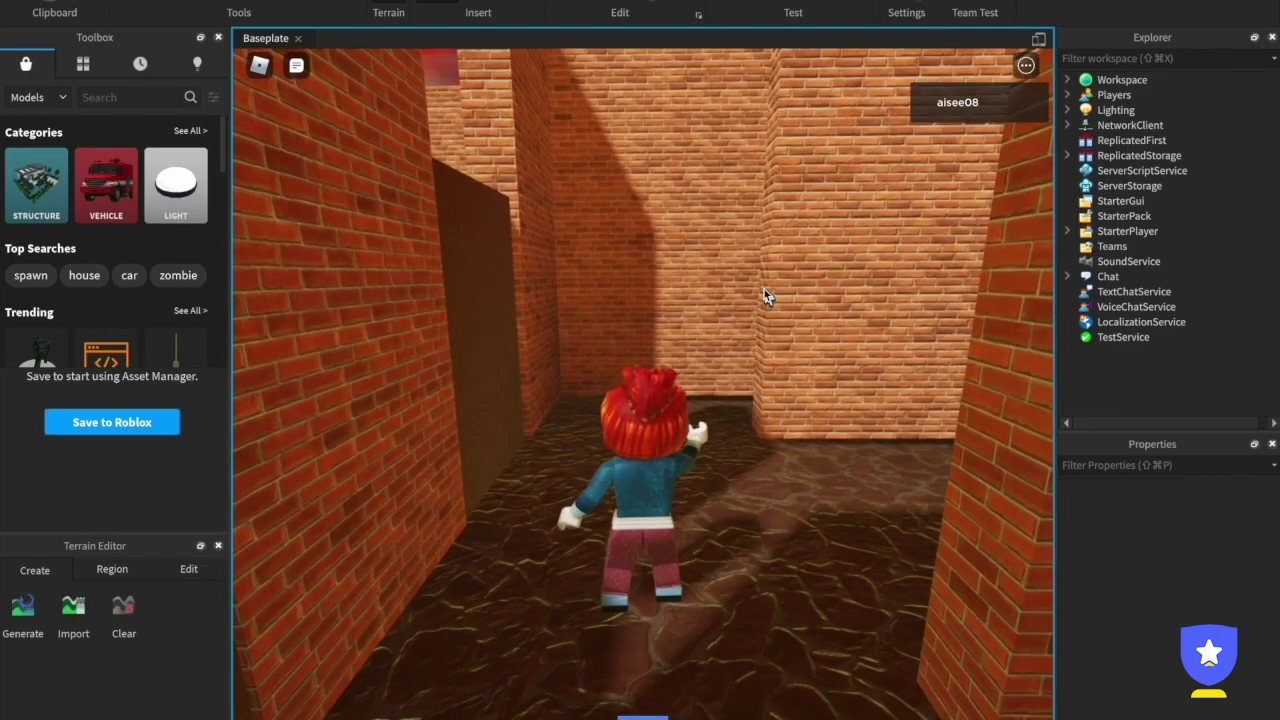
key(w)
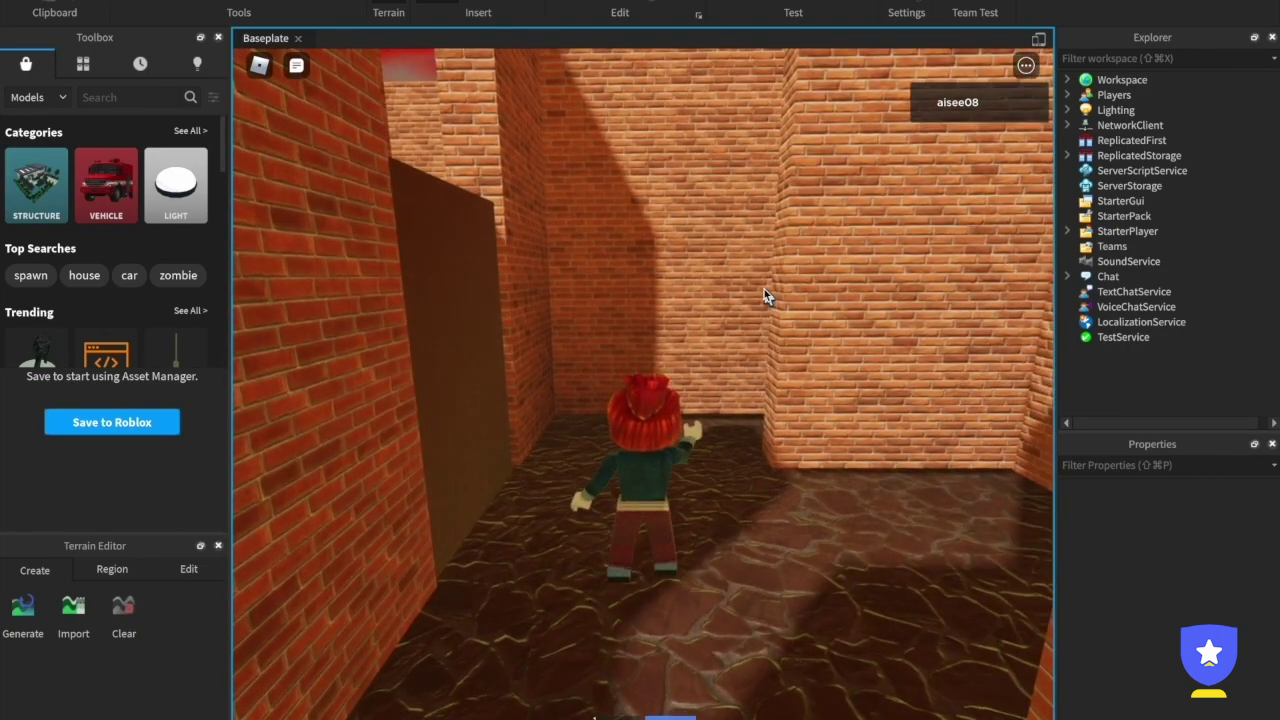
Hold the dark key against the two dark doors along the brick wall to test them.
key(Left)
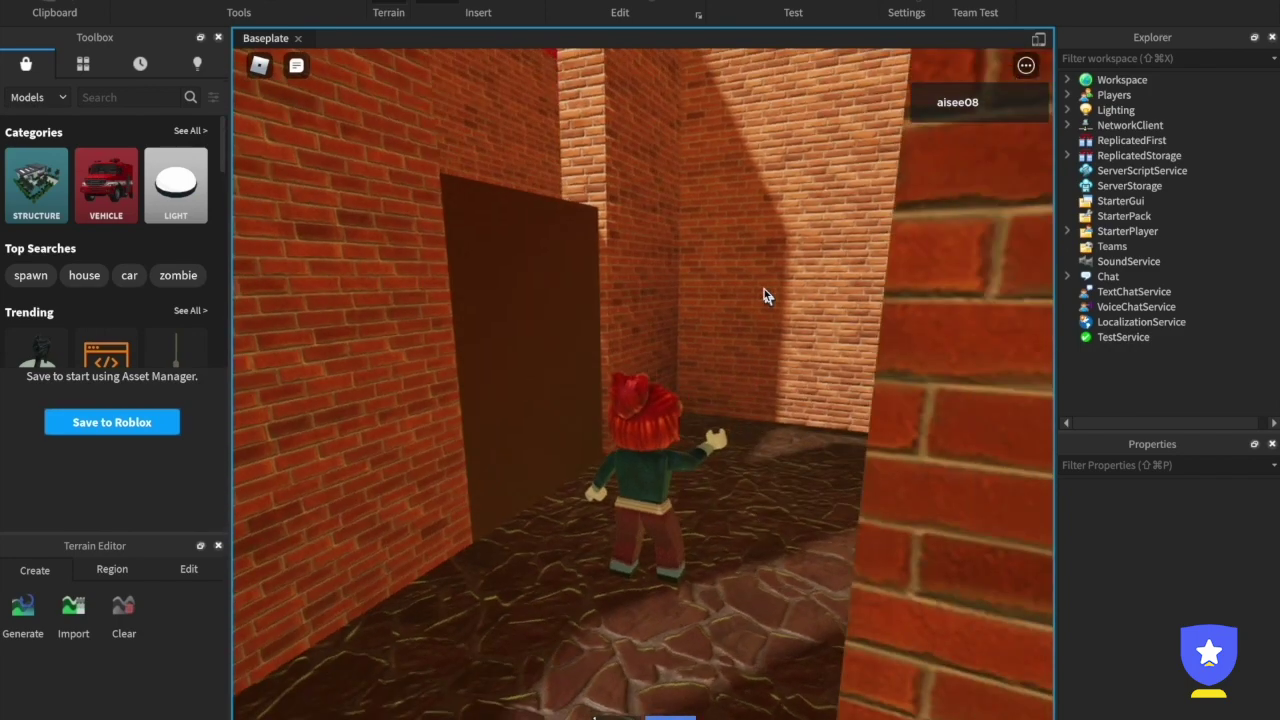
key(Left)
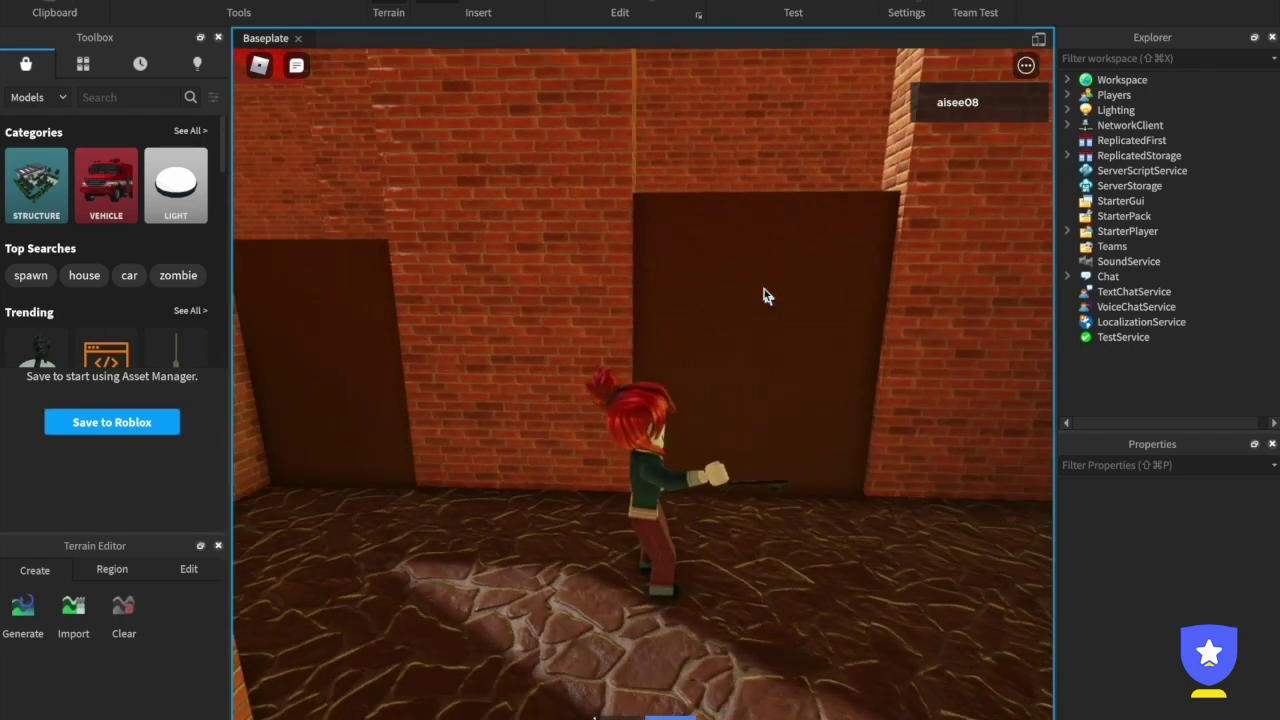
key(w)
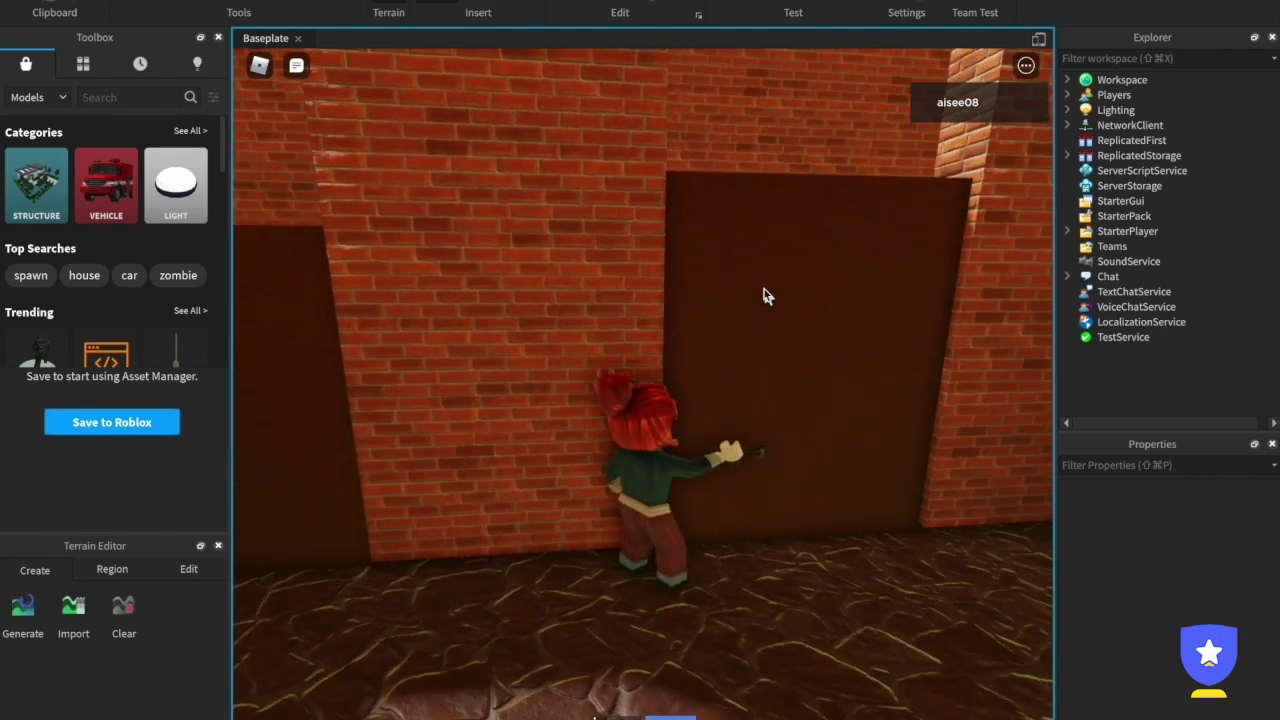
key(w)
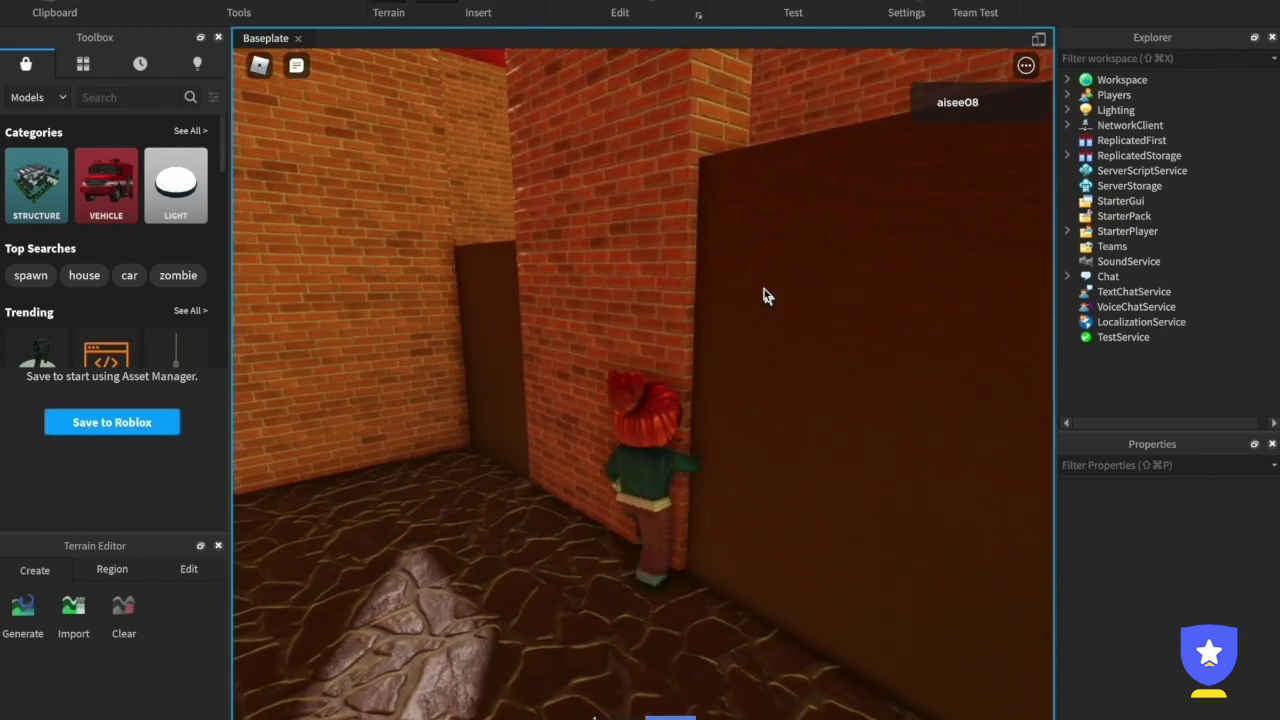
key(Right)
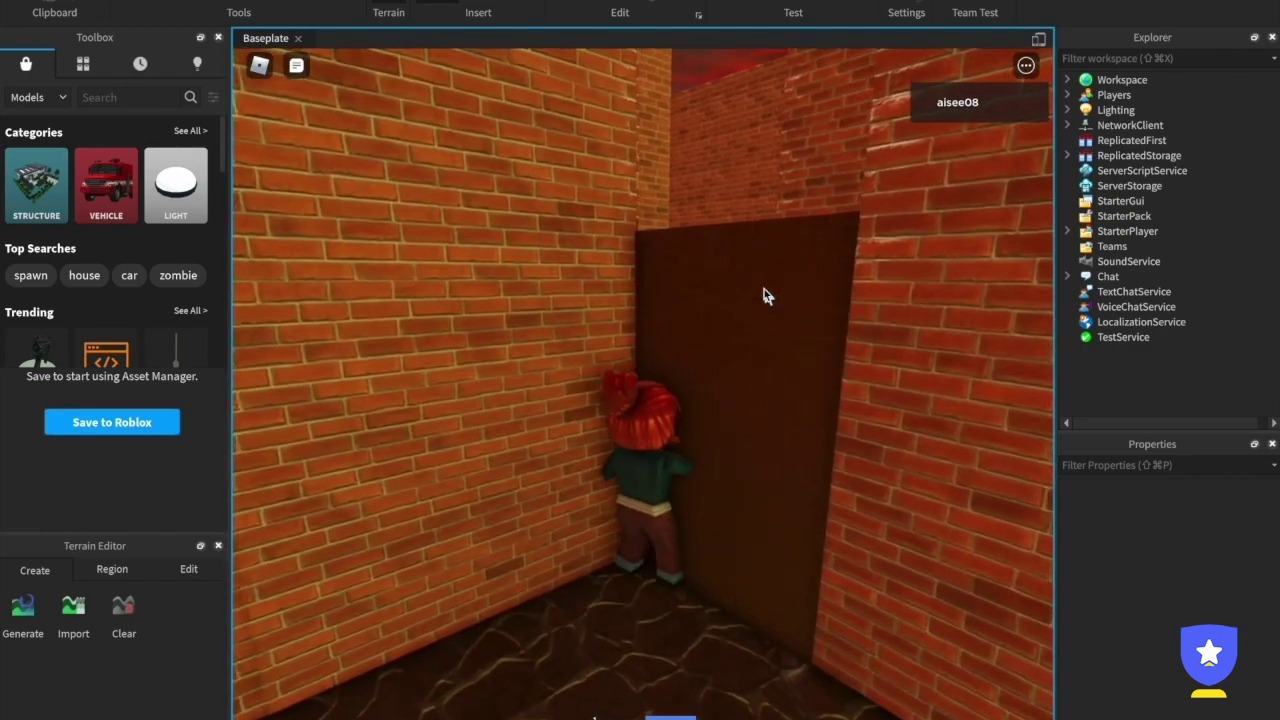
Leave the dark doors and walk through the narrow corridors to collect the pink key.
key(s)
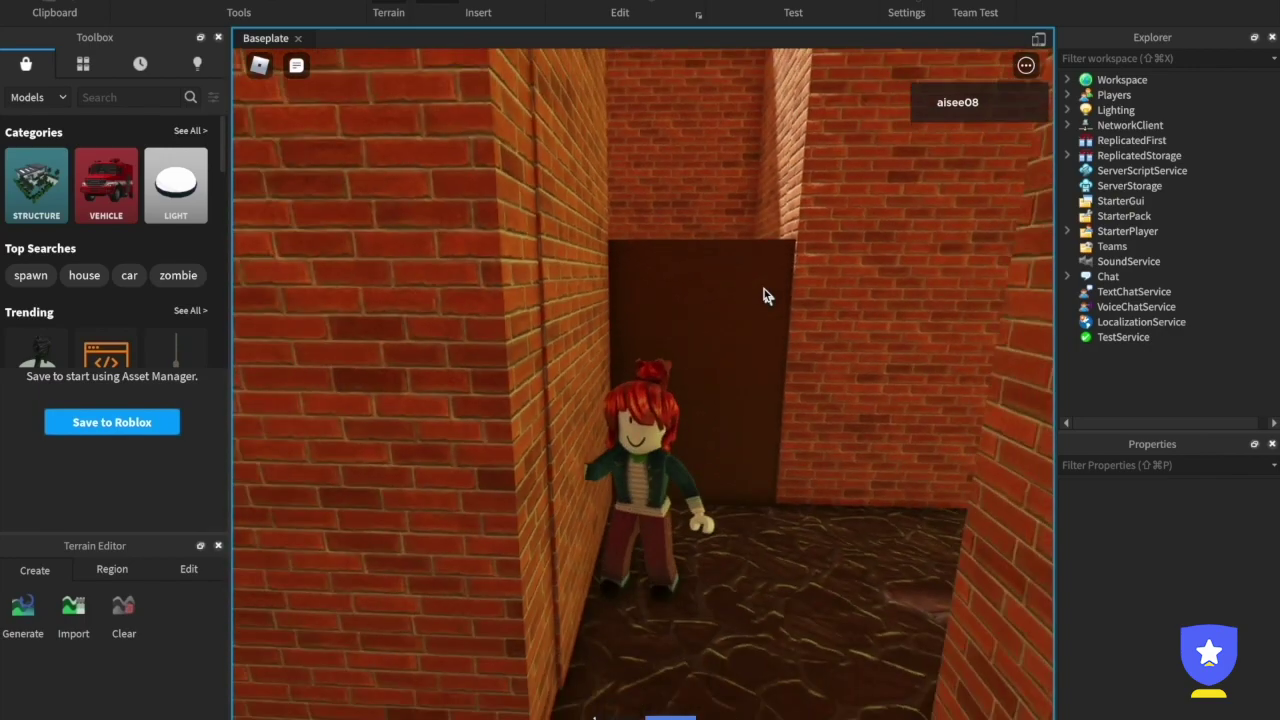
key(w)
key(w)
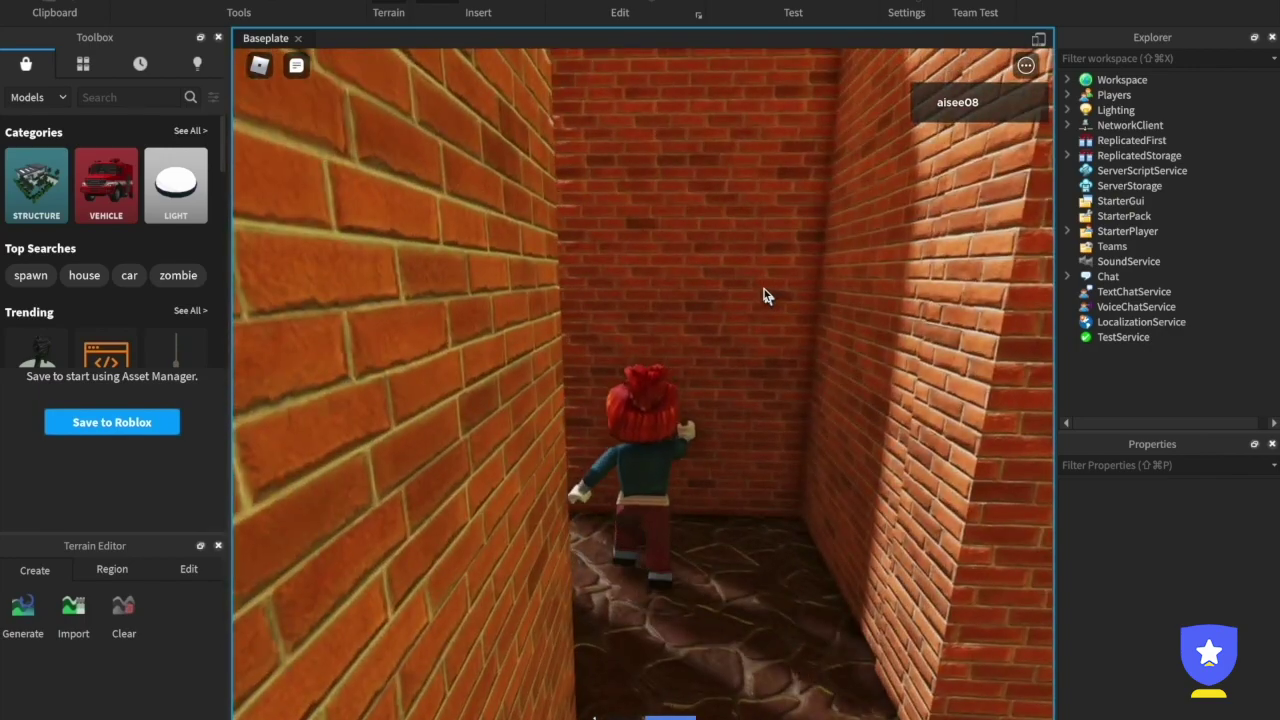
key(Left)
key(w)
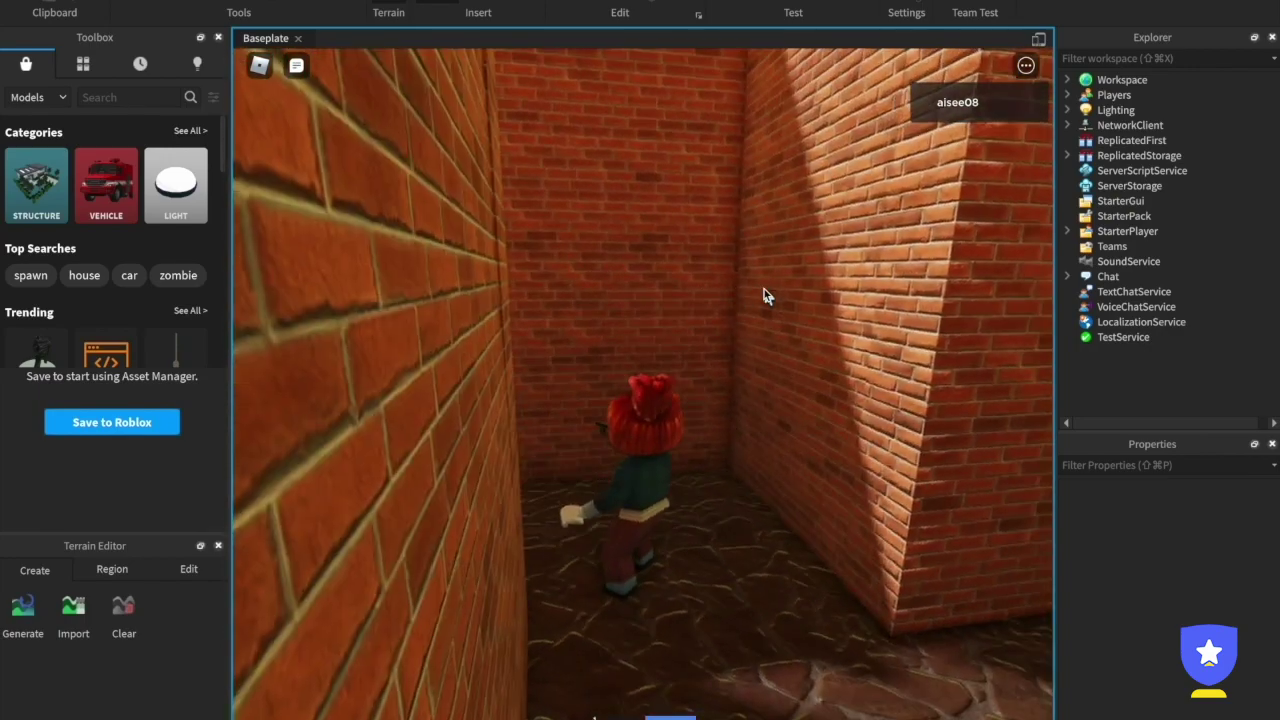
key(w)
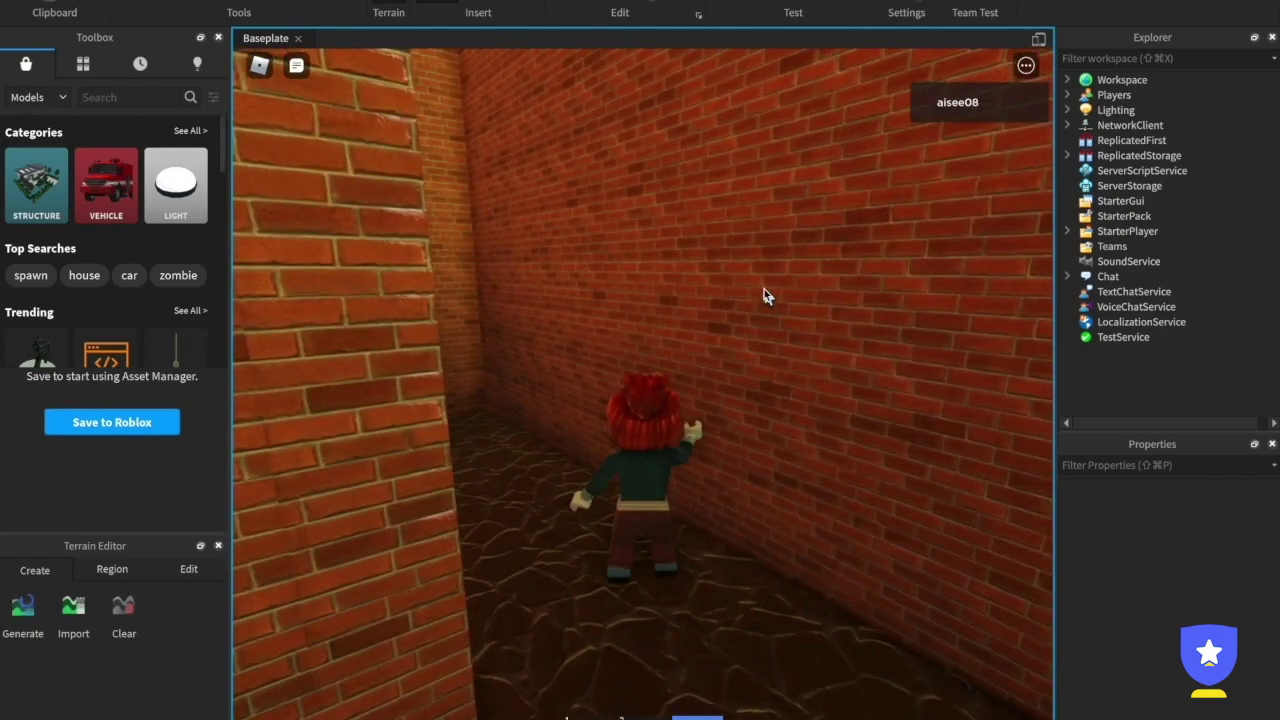
Walk to the door with the pink padlock and test opening it with the pink key.
key(Left)
key(w)
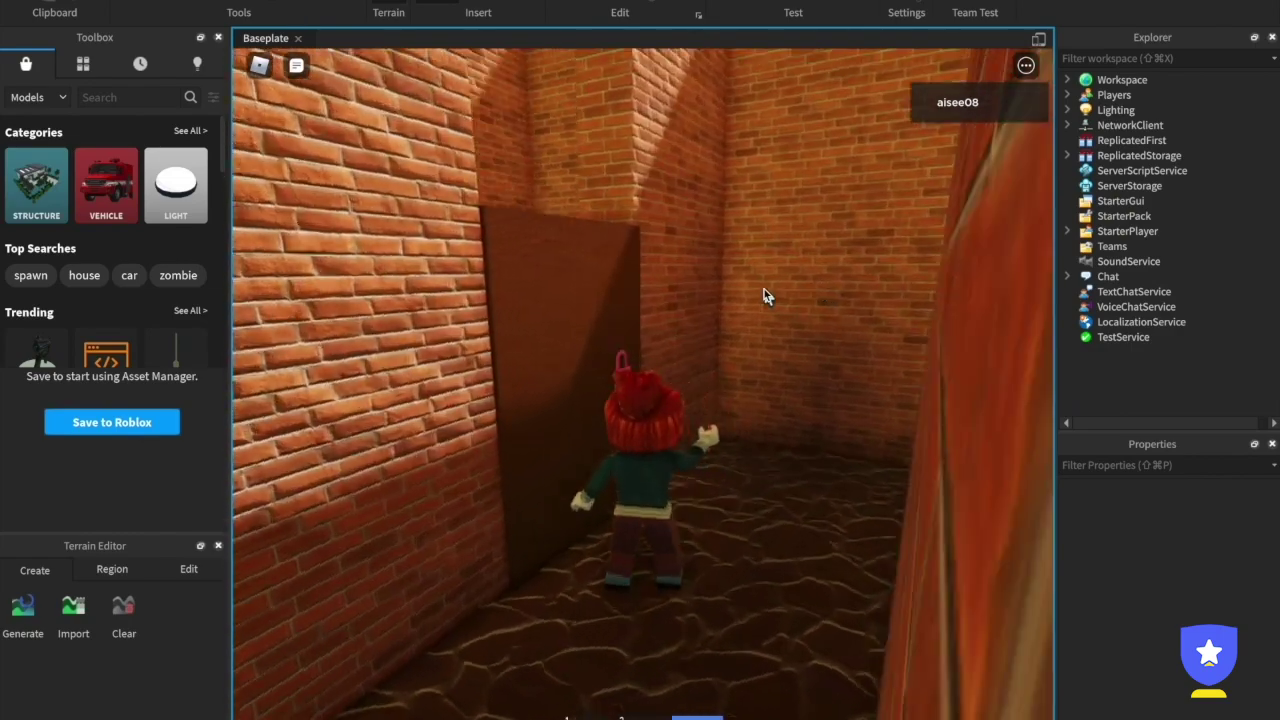
key(w)
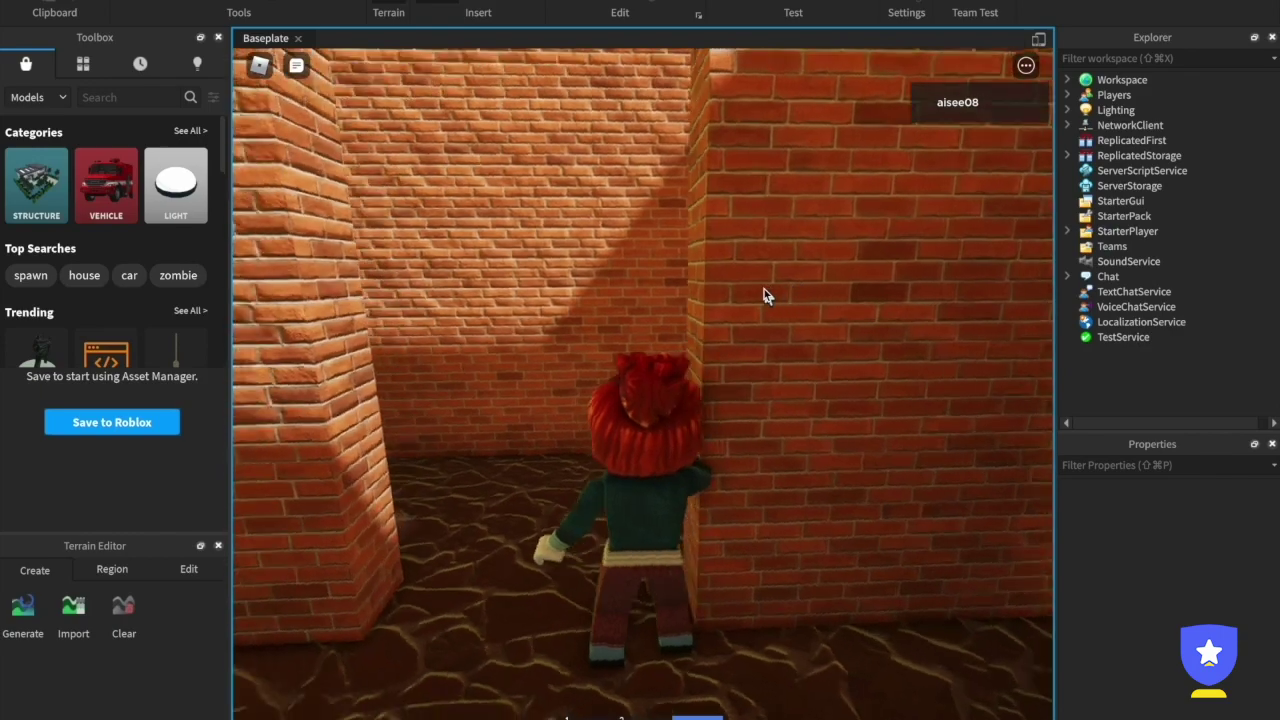
key(Right)
key(Right)
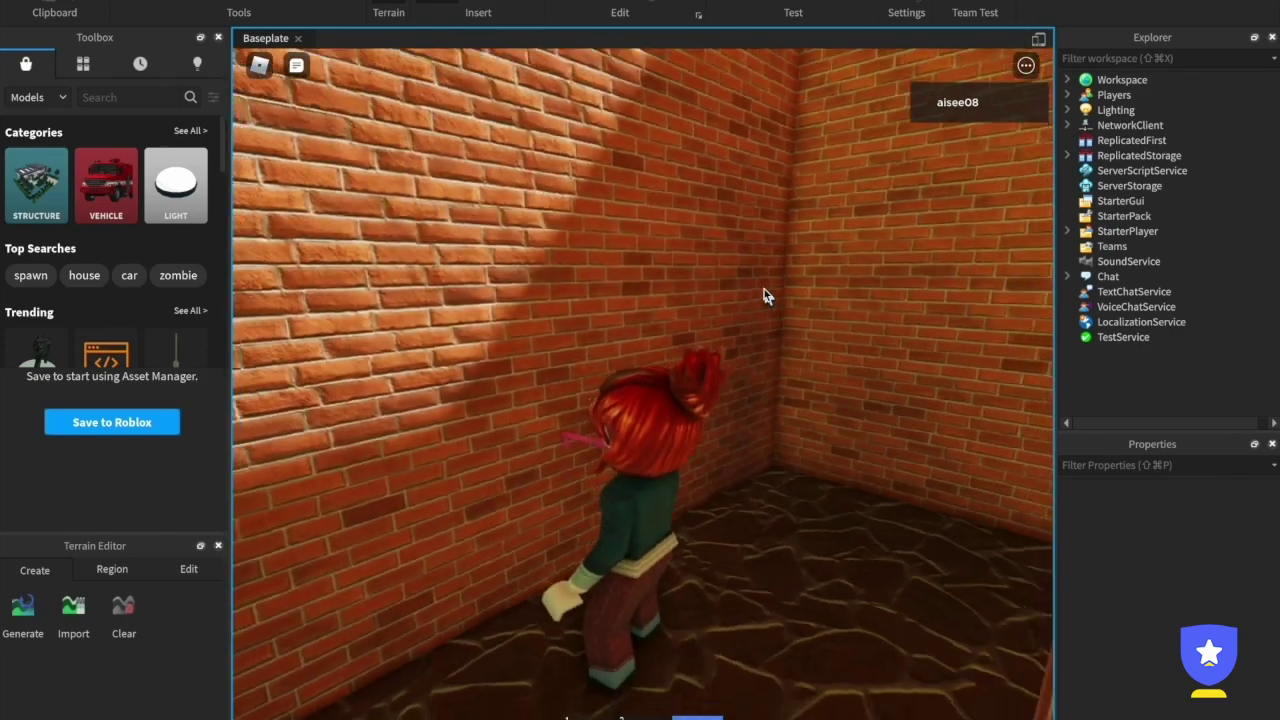
Turn the character around beside the brick wall corner to inspect the pink key in its hand.
key(w)
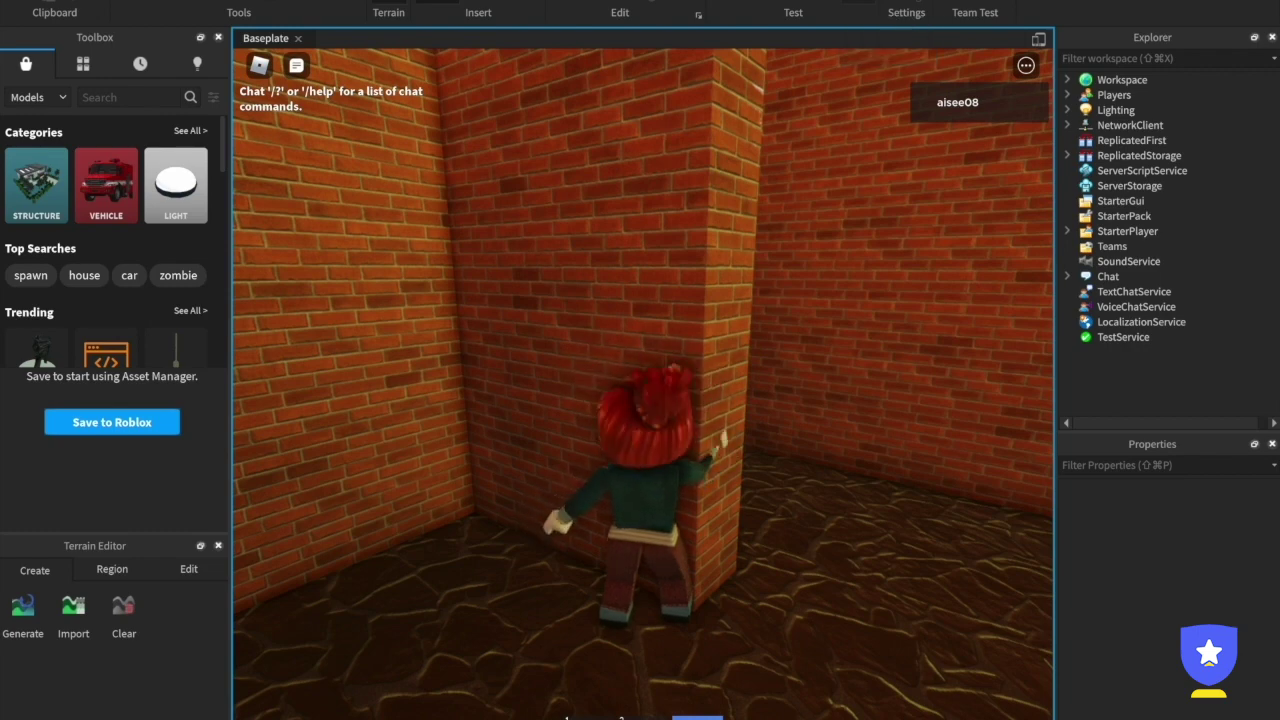
key(s)
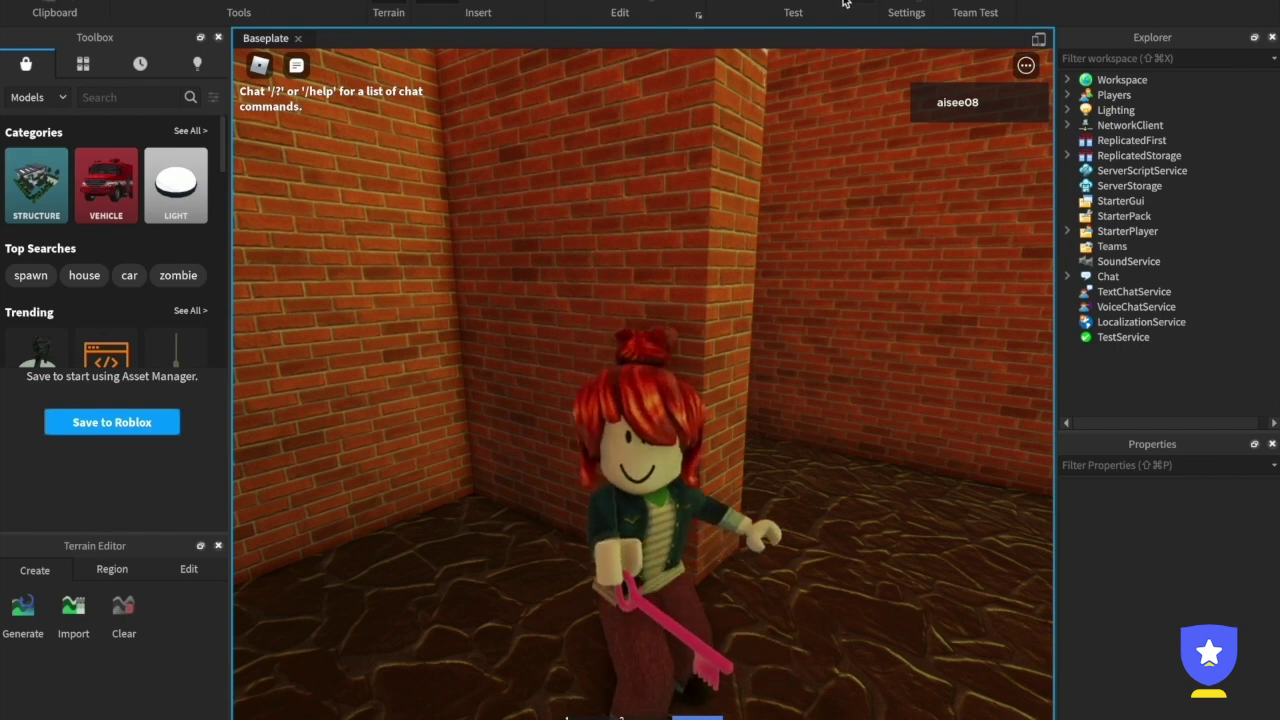
key(d)
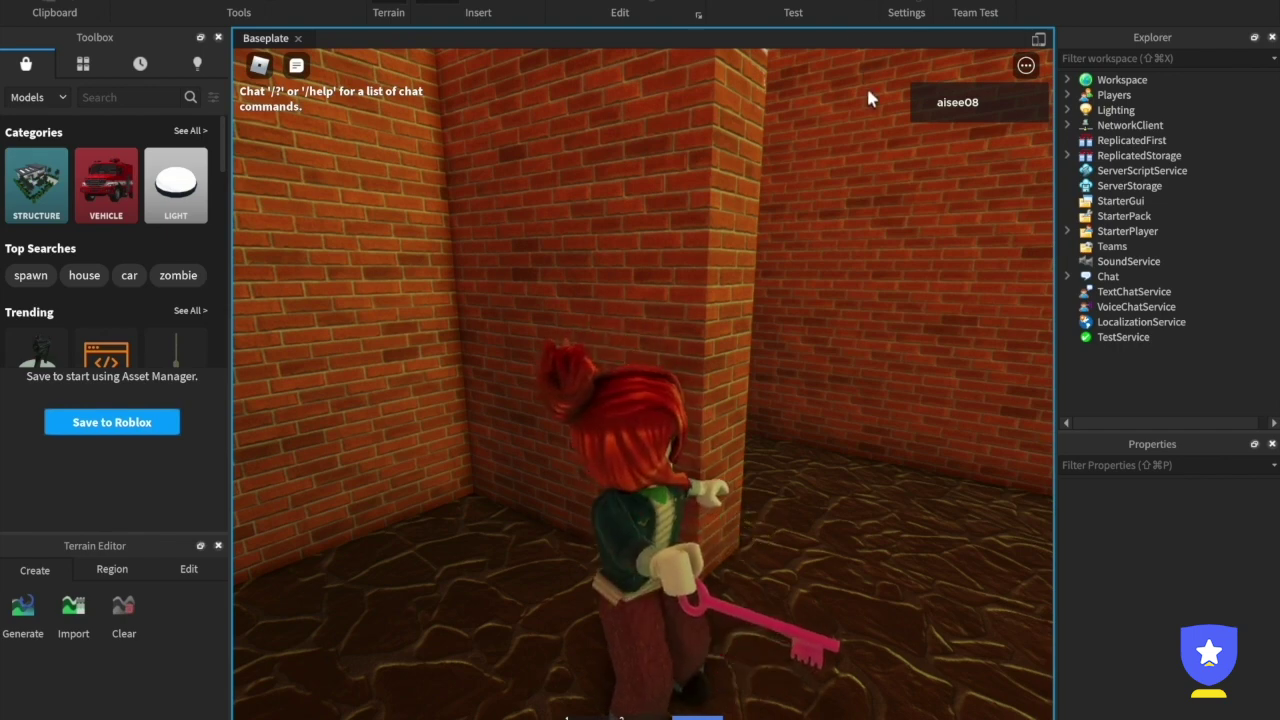
key(s)
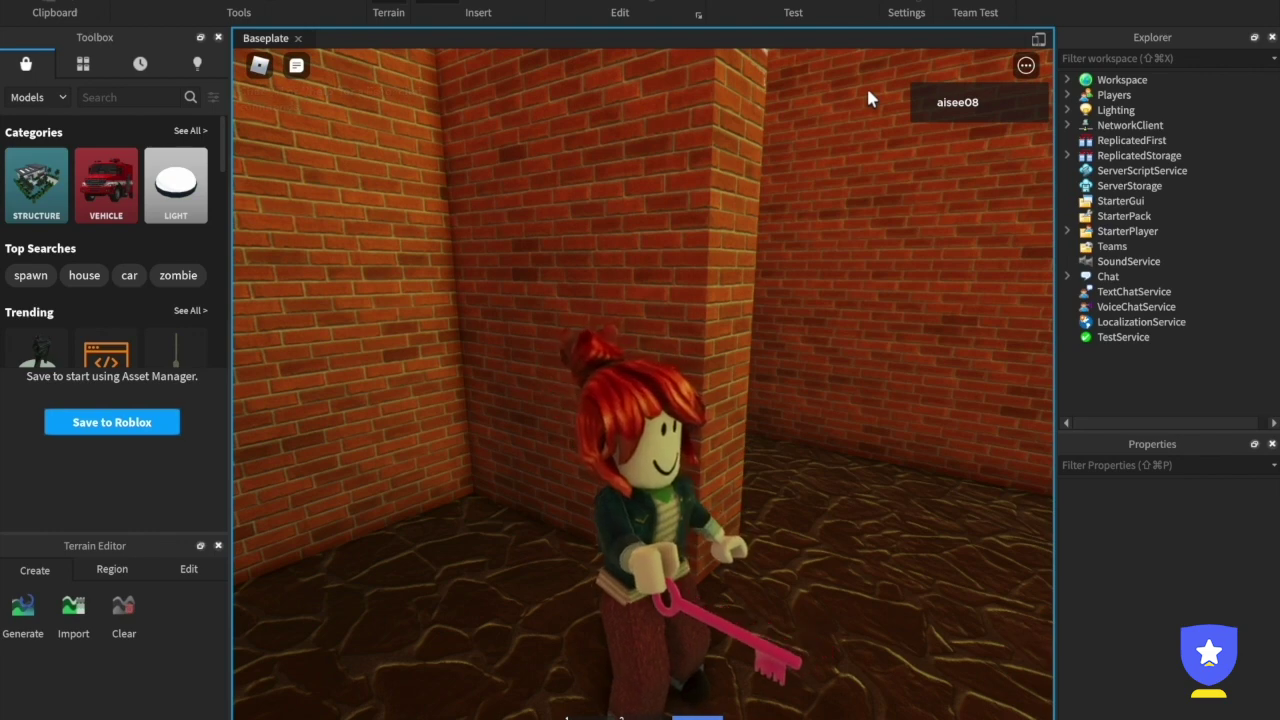